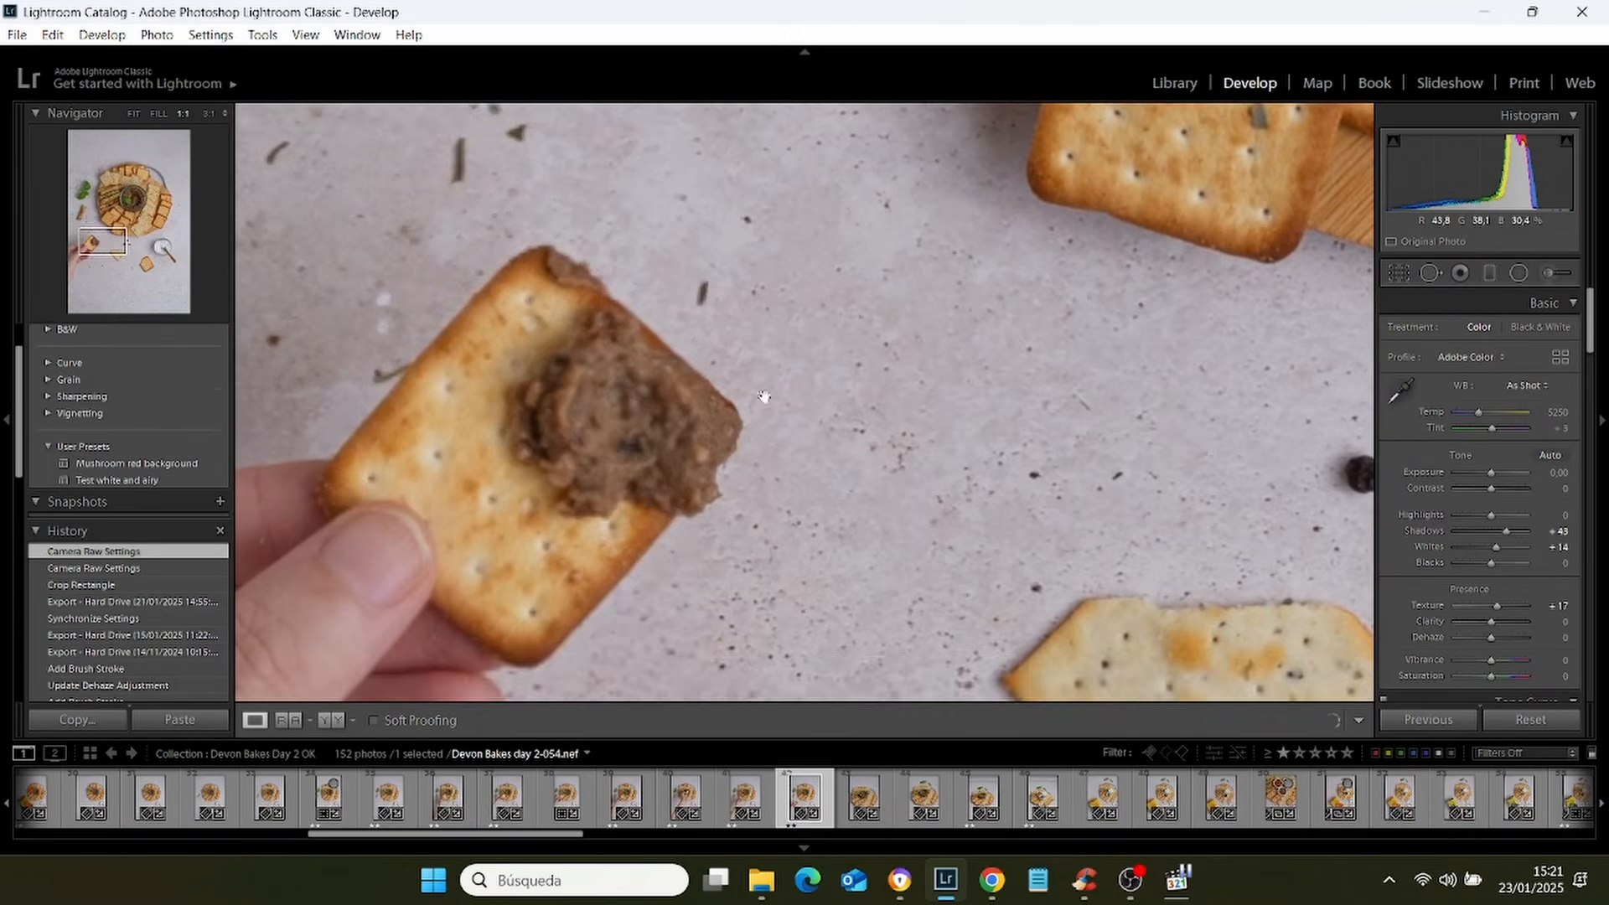
pyautogui.moveTo(760, 394); pyautogui.dragTo(685, 348)
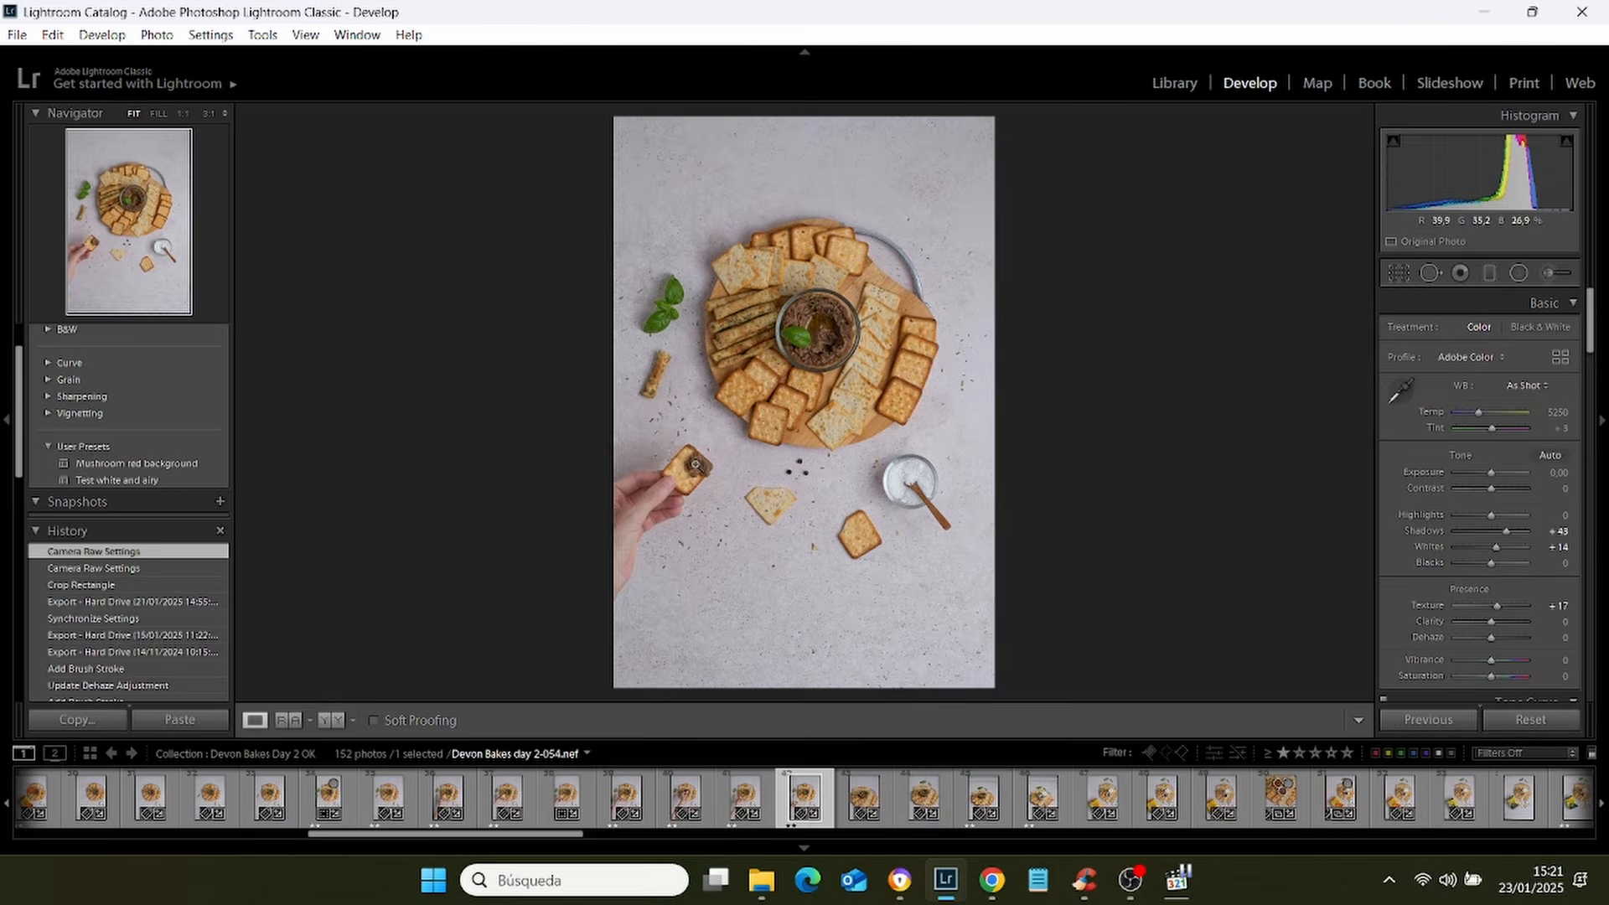
pyautogui.click(706, 468)
pyautogui.click(710, 473)
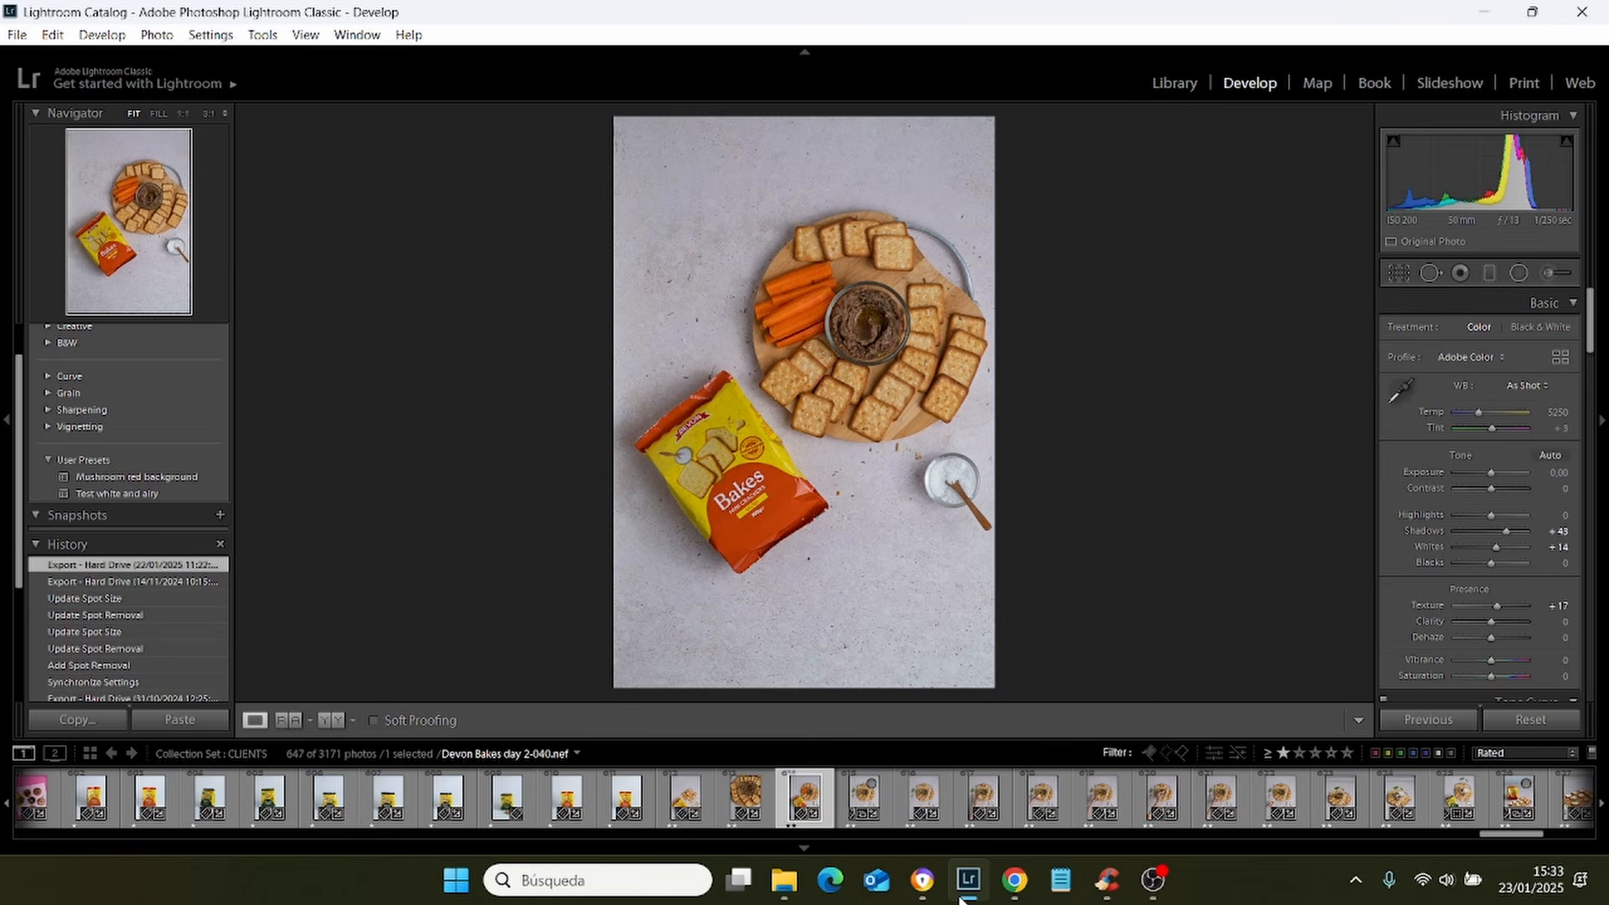
# Review the overhead cracker-board photo sequence forward from Devon Bakes day 2-046.nef through 2-054.nef and back again.
pyautogui.click(853, 803)
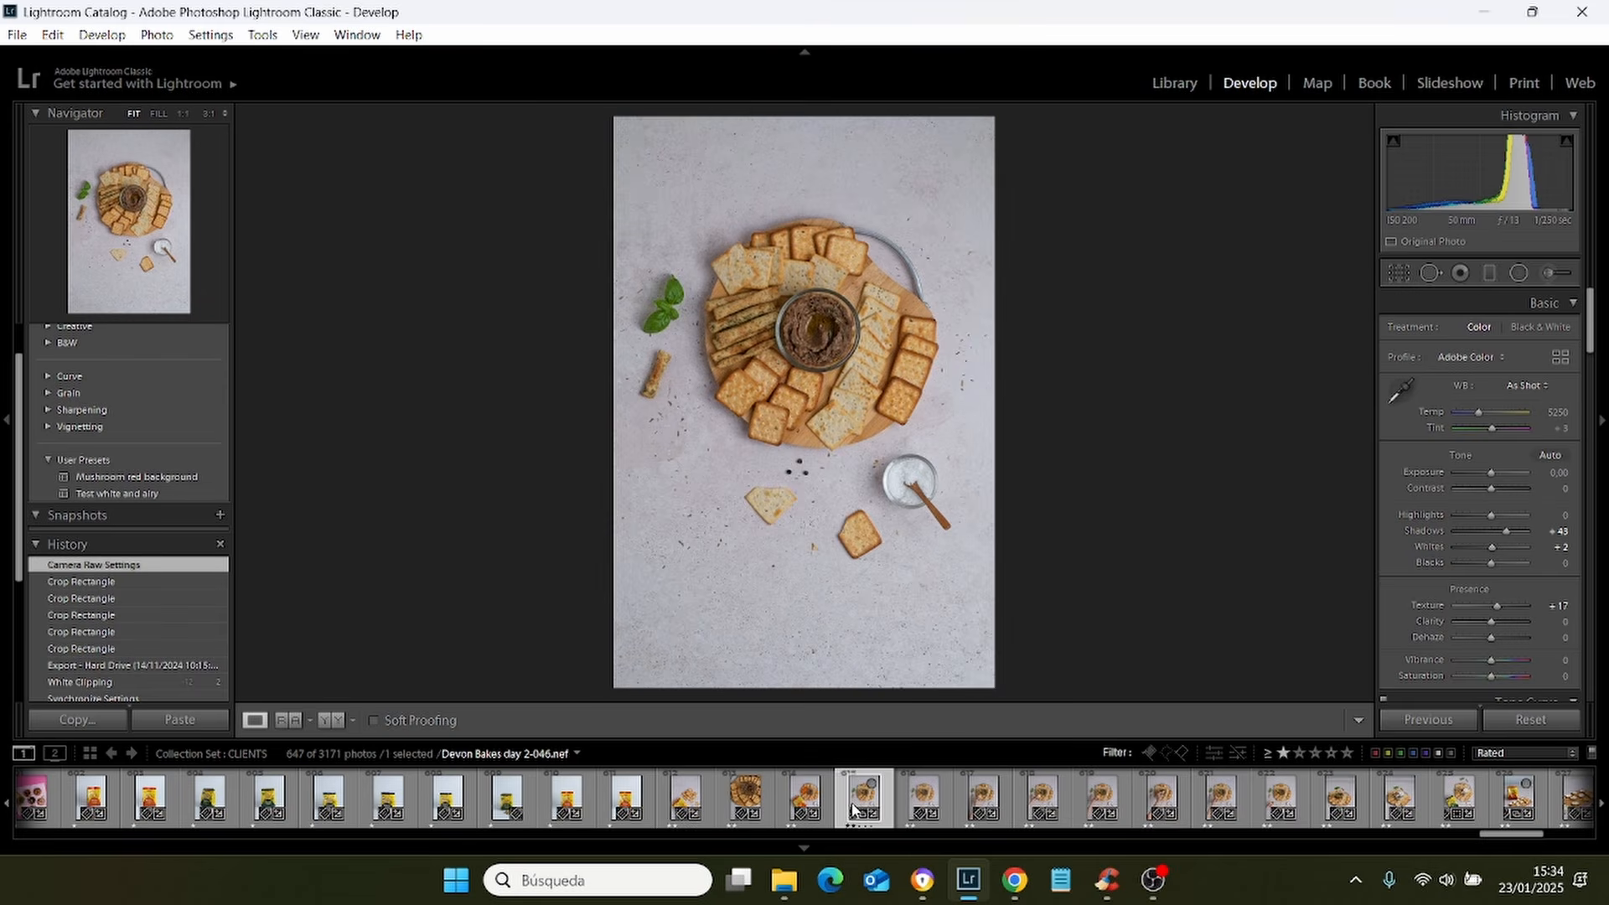
pyautogui.press('Right')
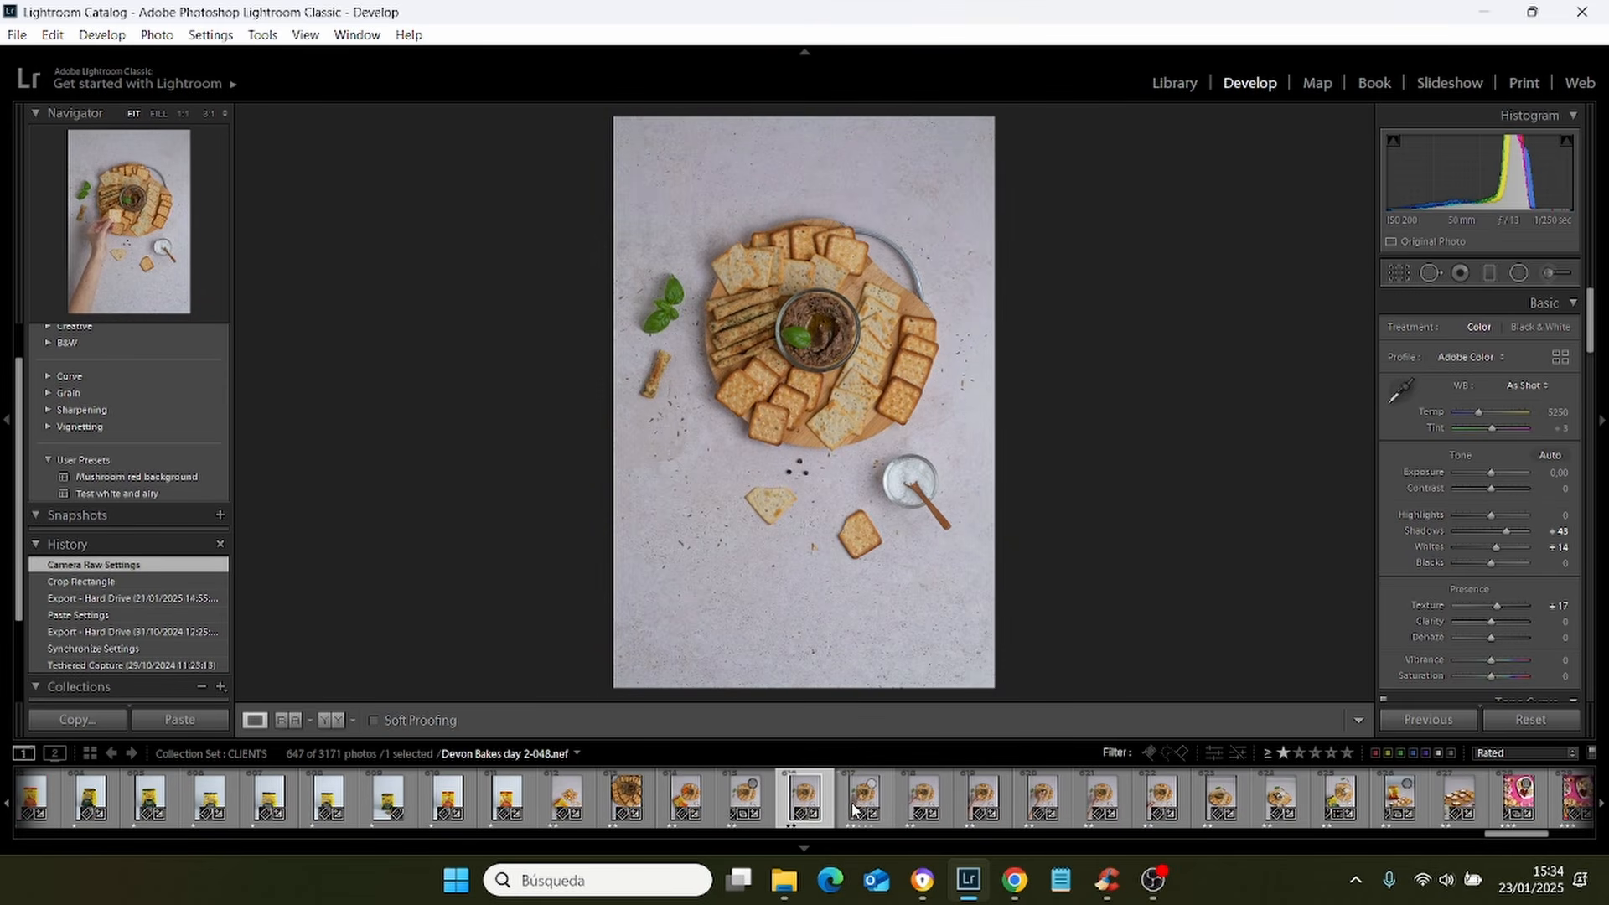
pyautogui.press('Right')
pyautogui.press('Right')
pyautogui.press('Right')
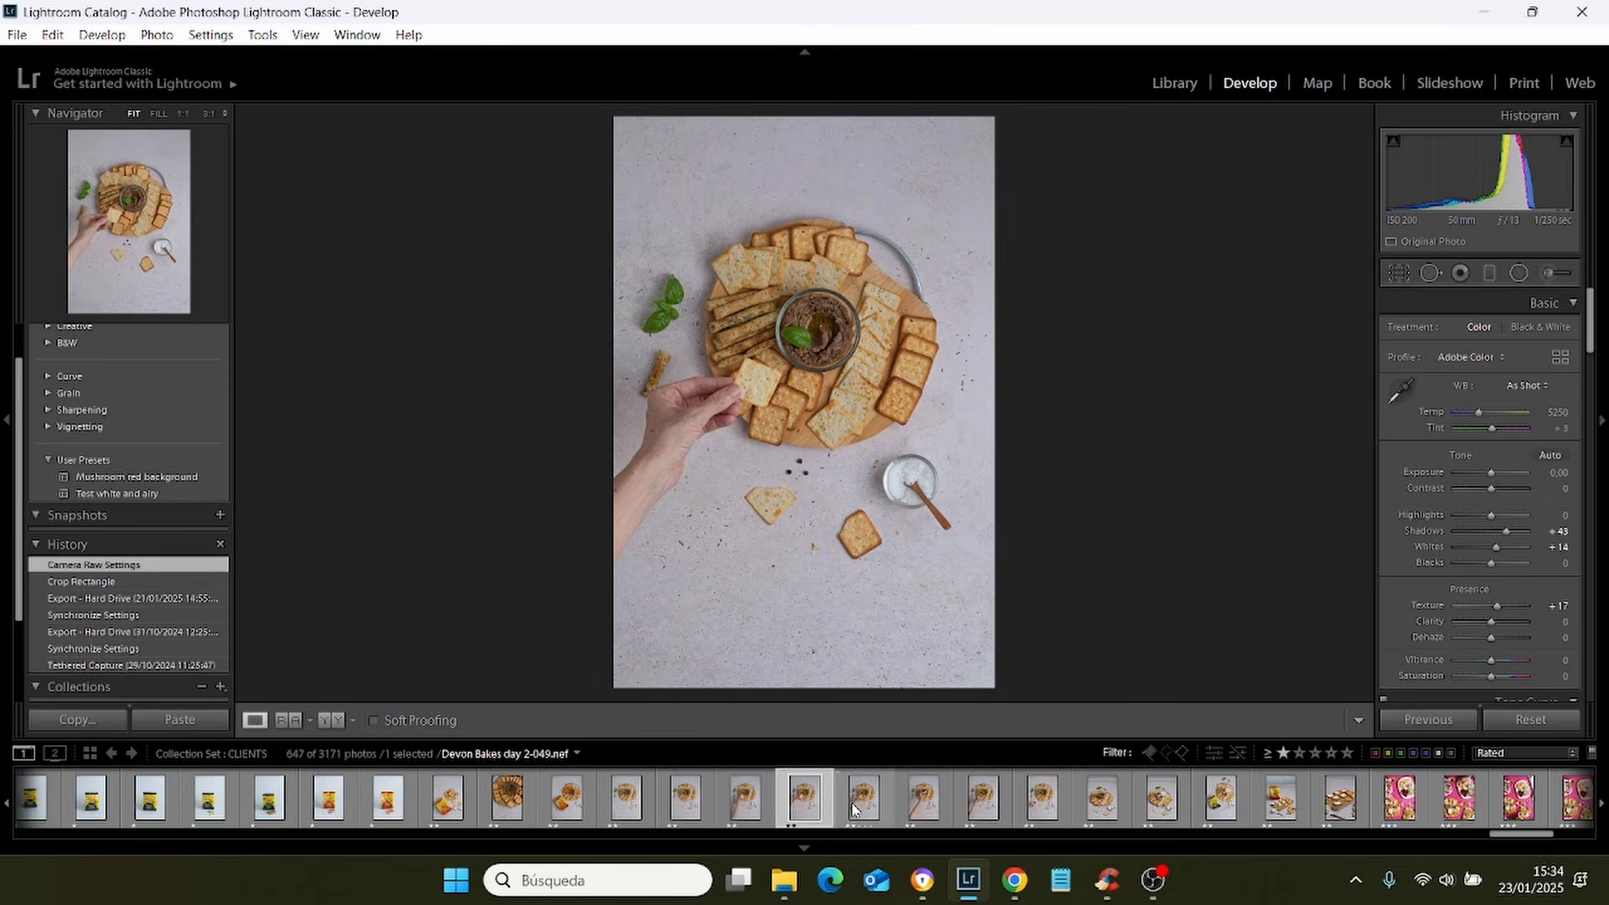
pyautogui.press('Right')
pyautogui.press('Right')
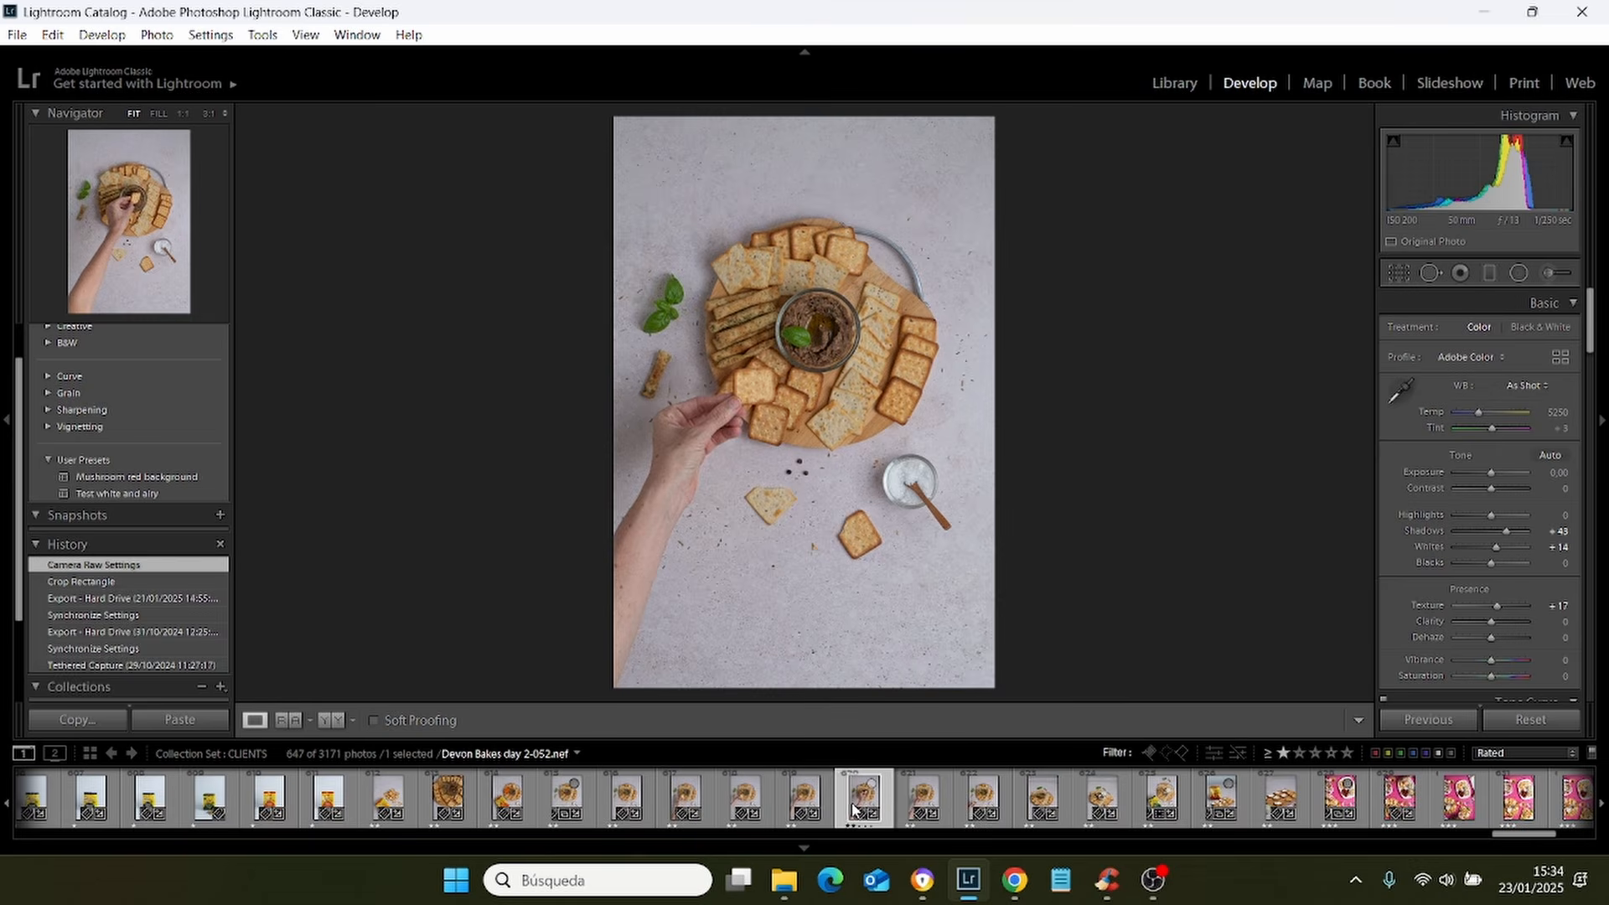
pyautogui.press('Right')
pyautogui.press('Right')
pyautogui.press('Right')
pyautogui.press('Right')
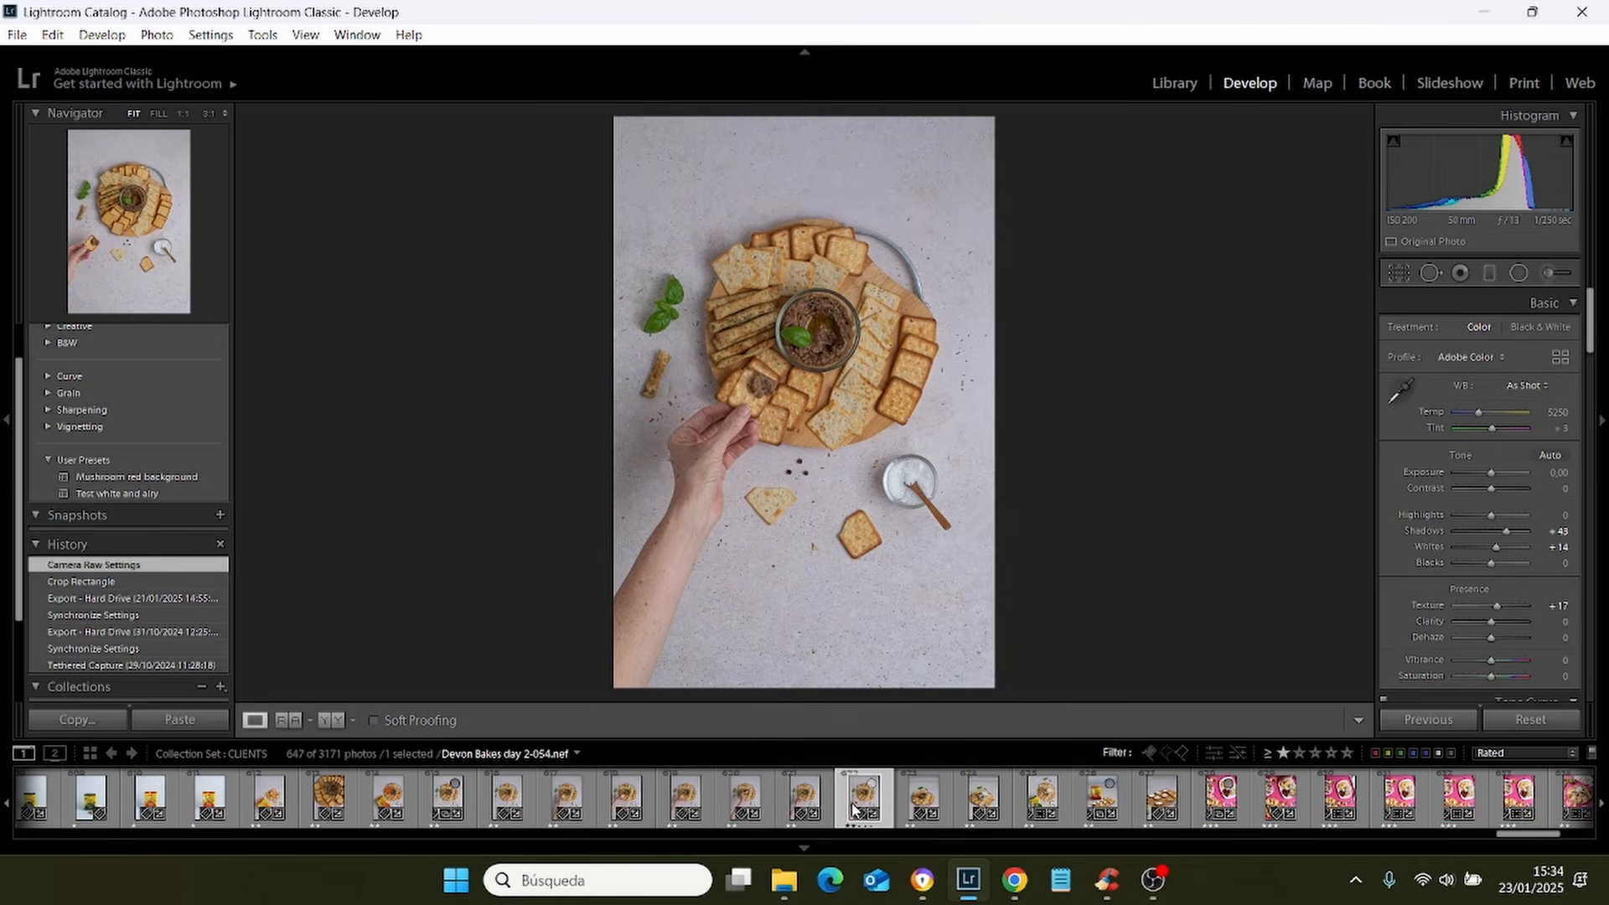
pyautogui.press('Right')
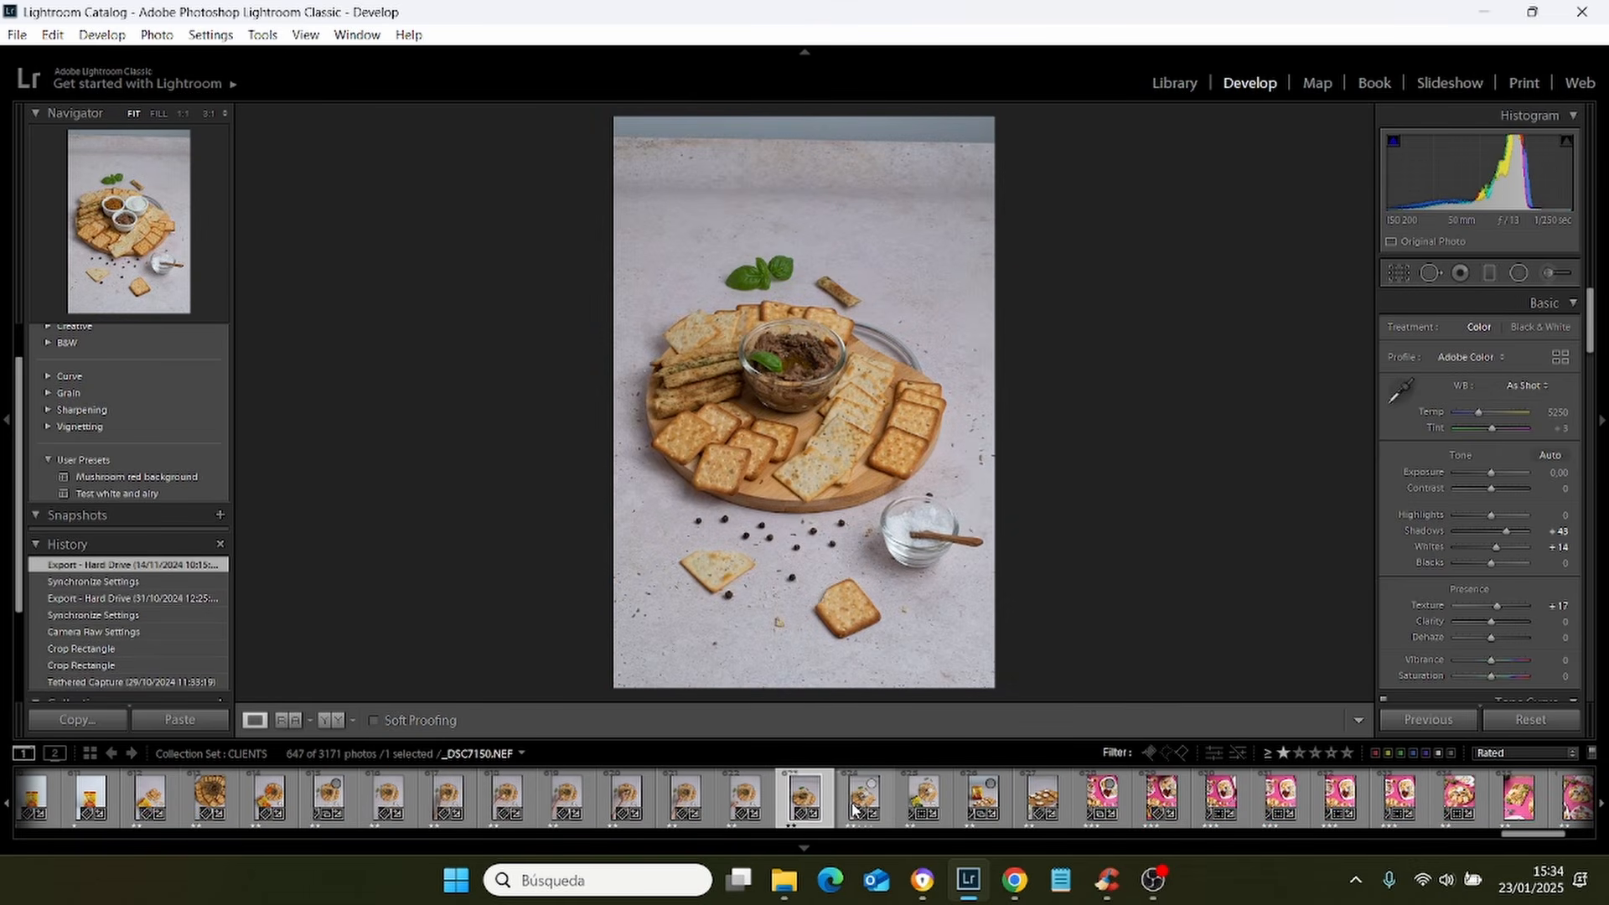
pyautogui.press('Left')
pyautogui.press('Left')
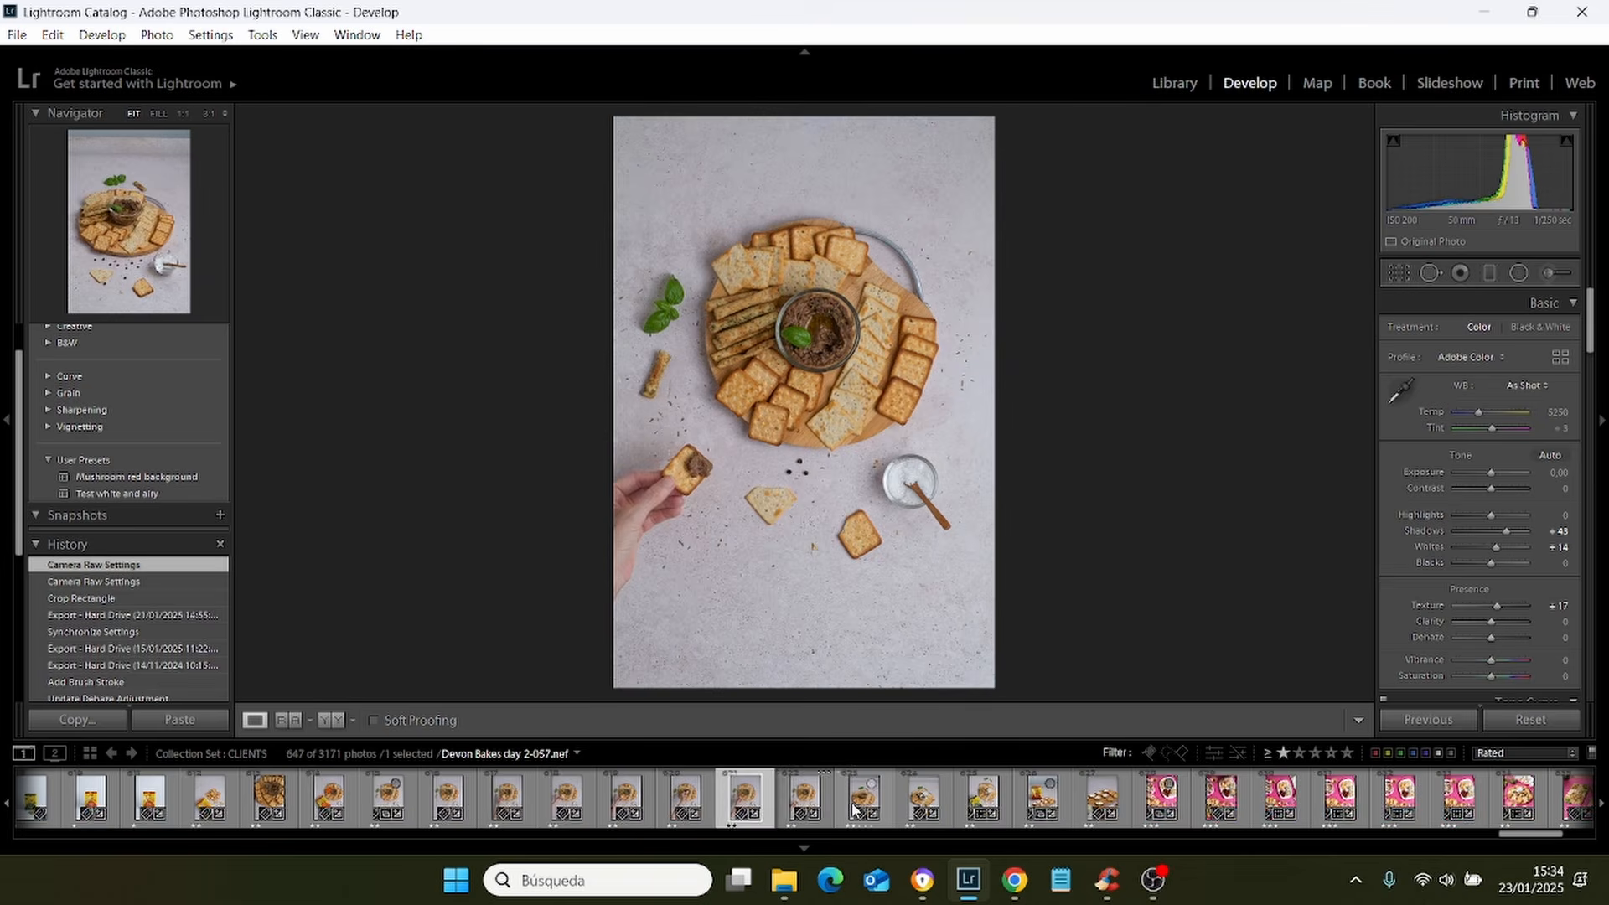
pyautogui.press('Left')
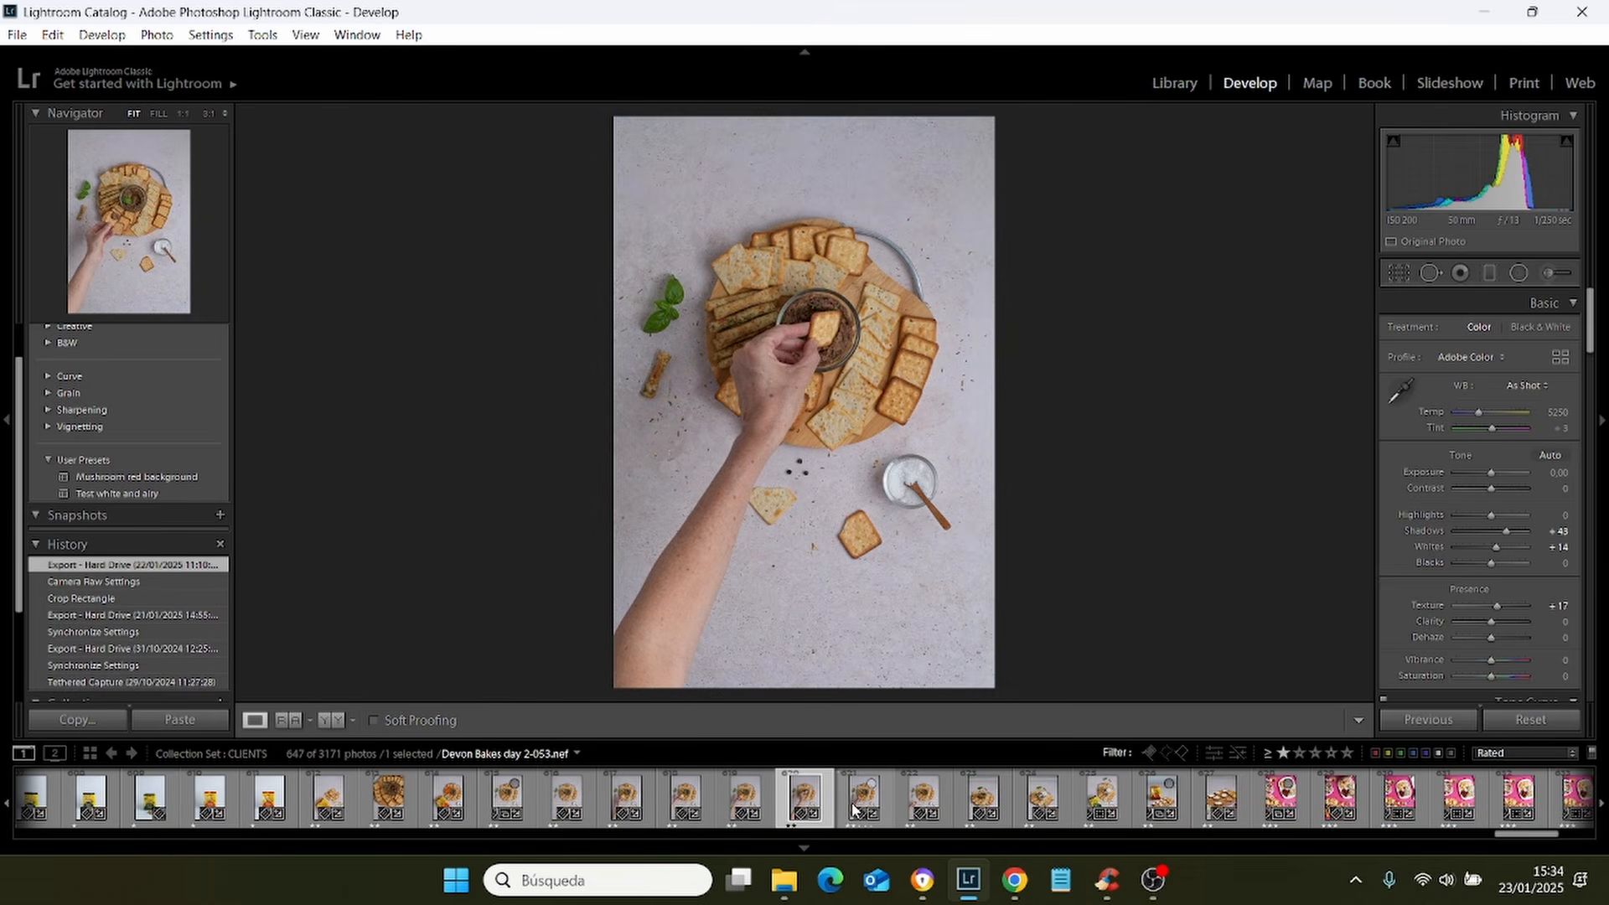
pyautogui.press('Left')
pyautogui.press('Left')
pyautogui.press('Left')
pyautogui.press('Left')
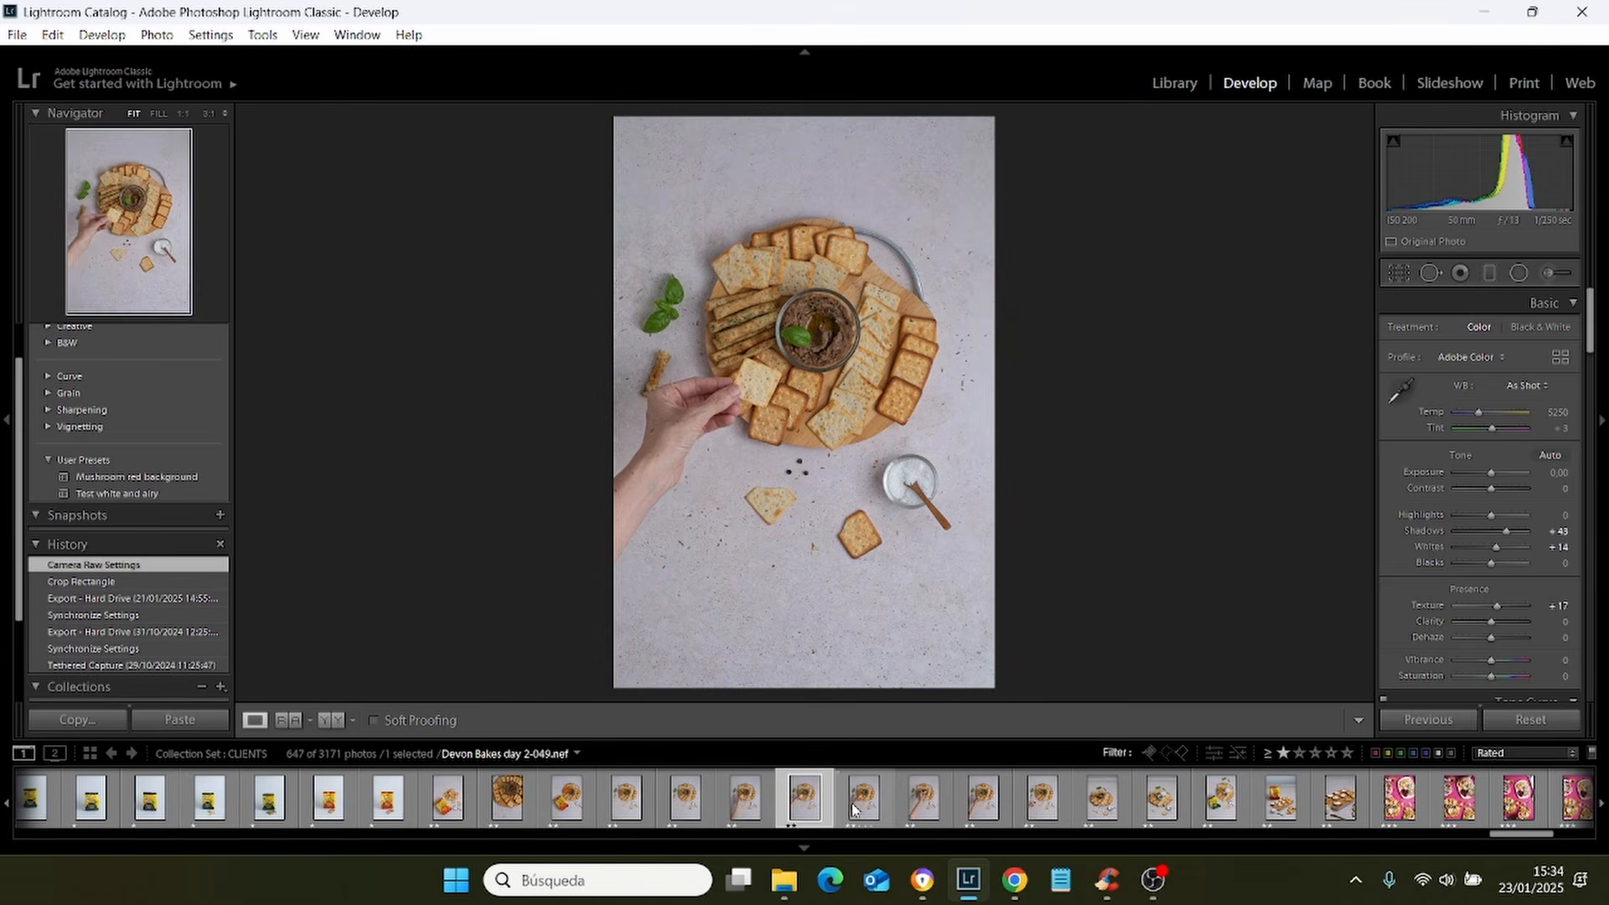
# Crop Devon Bakes day 2-046.nef to a 16 x 9 aspect ratio.
pyautogui.click(612, 801)
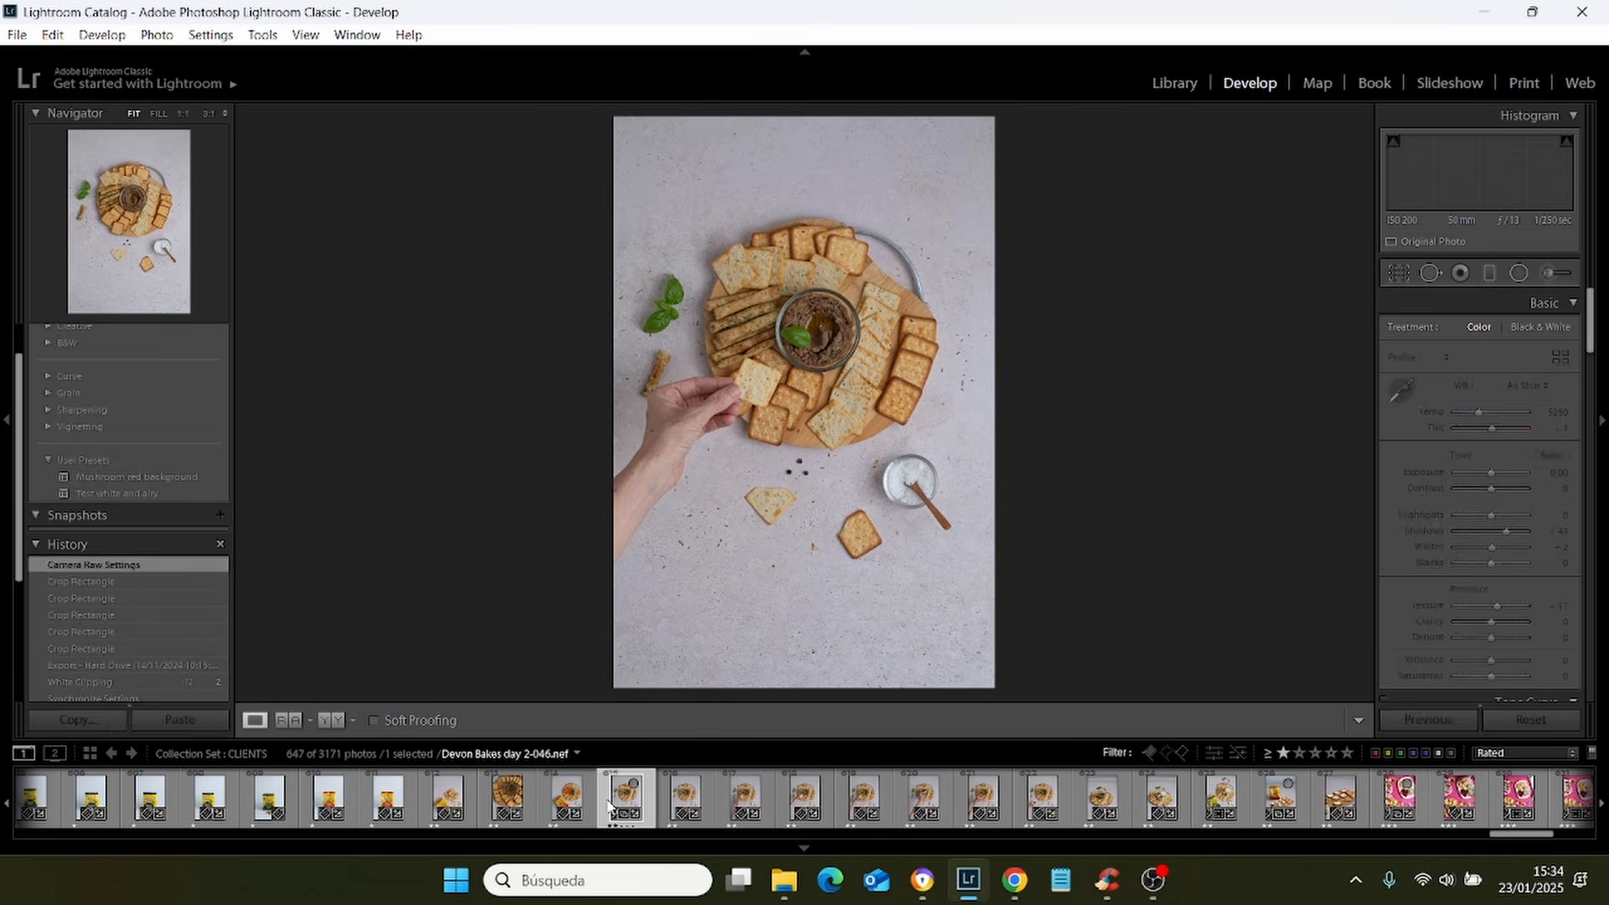
pyautogui.click(1398, 274)
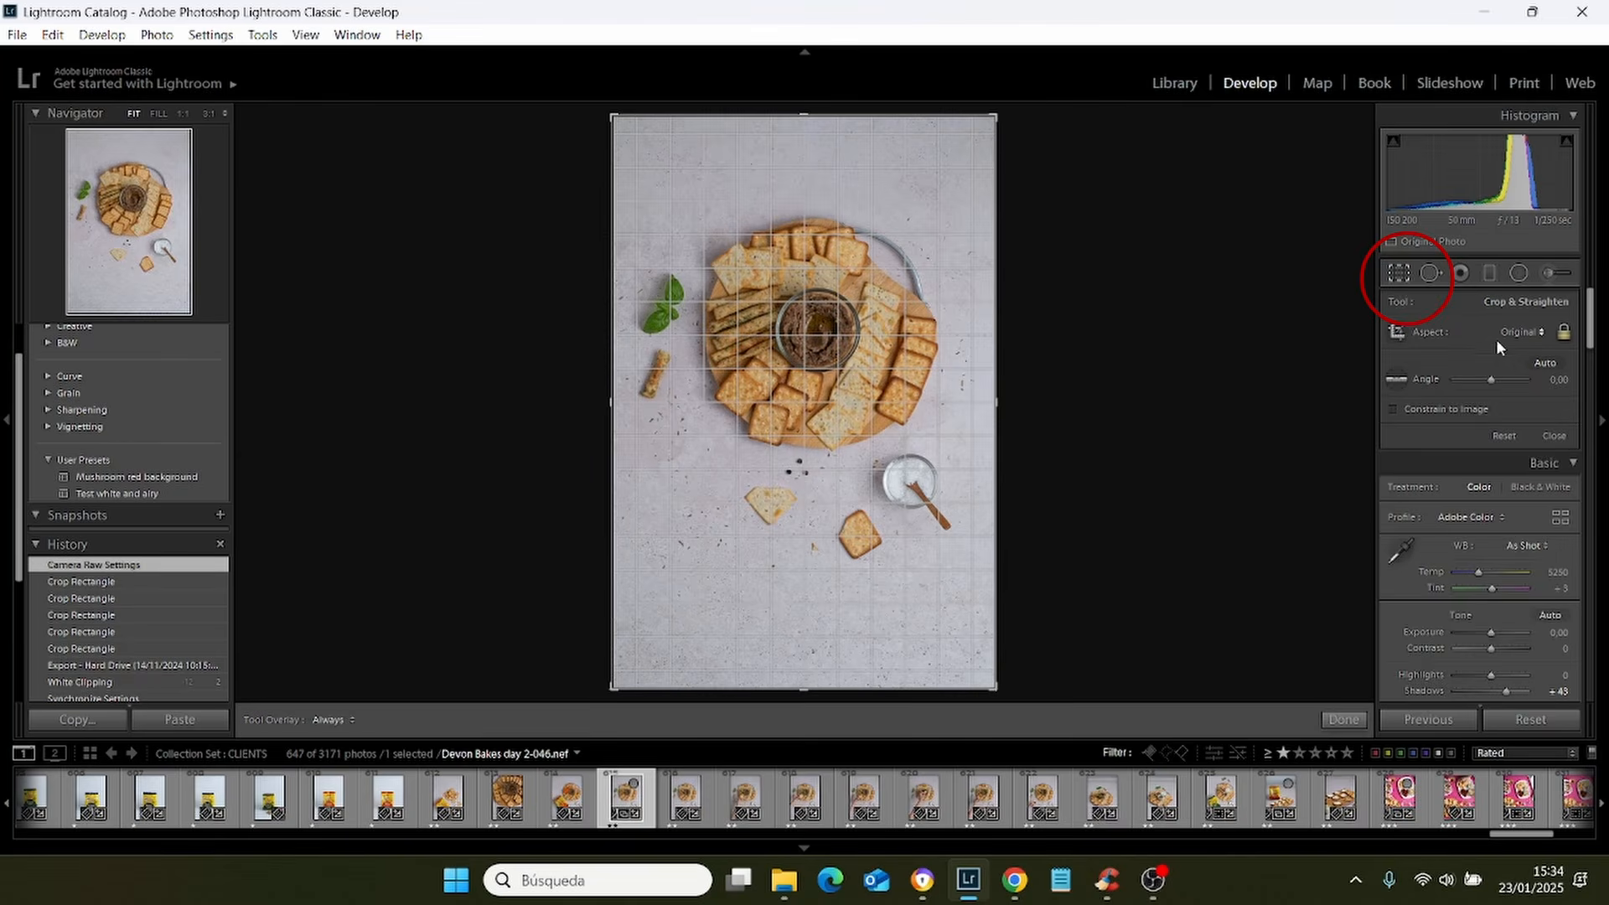
pyautogui.click(1513, 333)
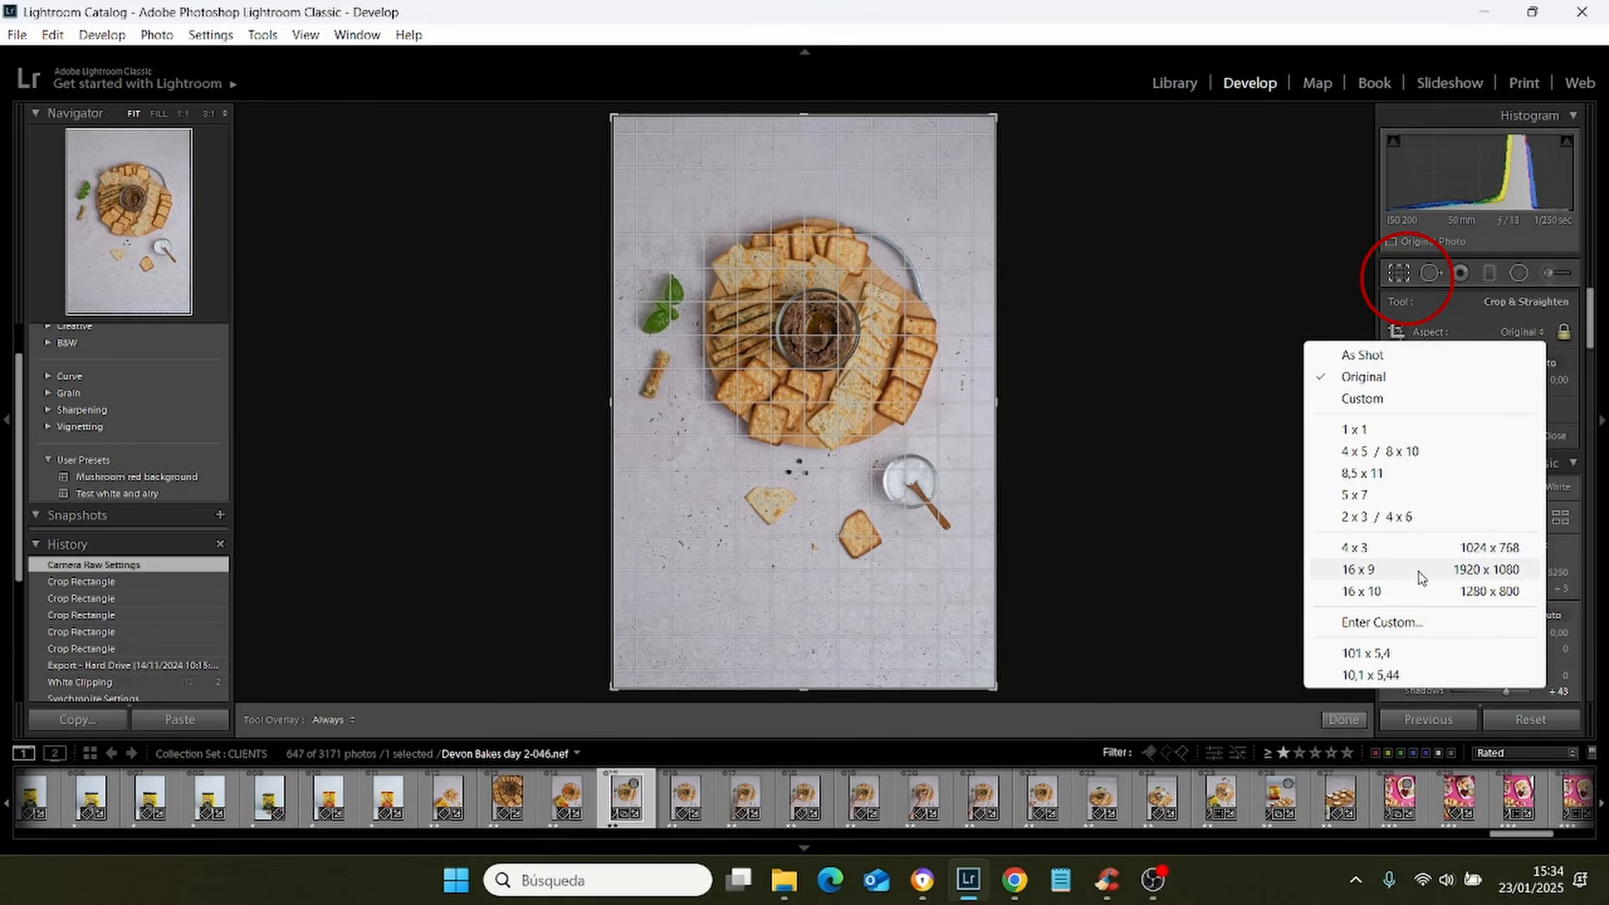
pyautogui.click(1358, 570)
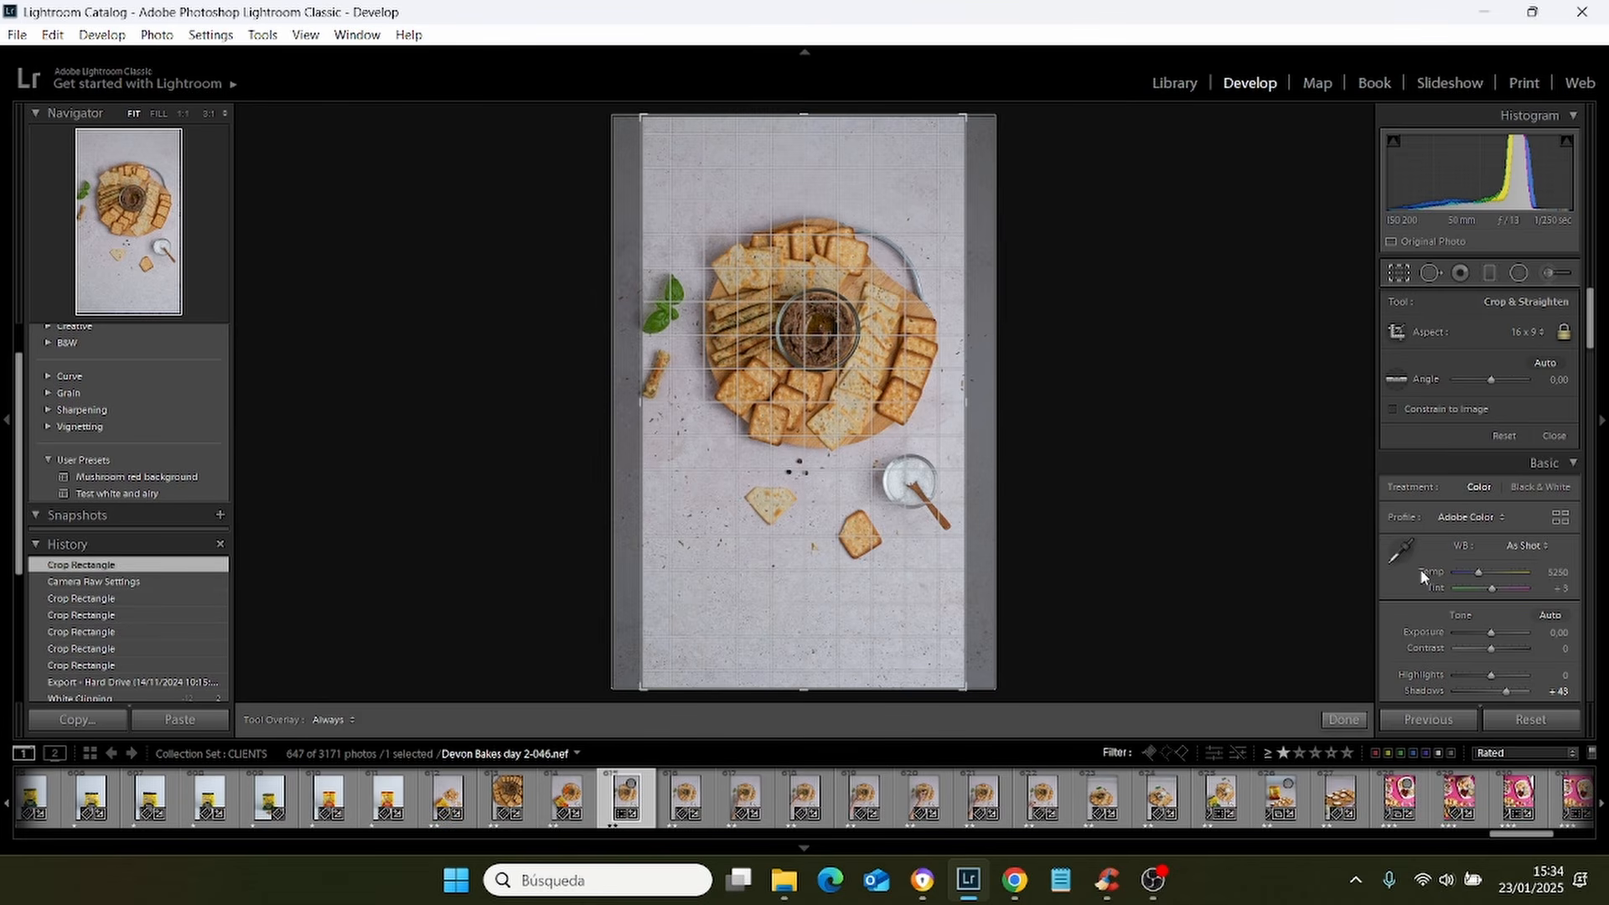
pyautogui.press('Return')
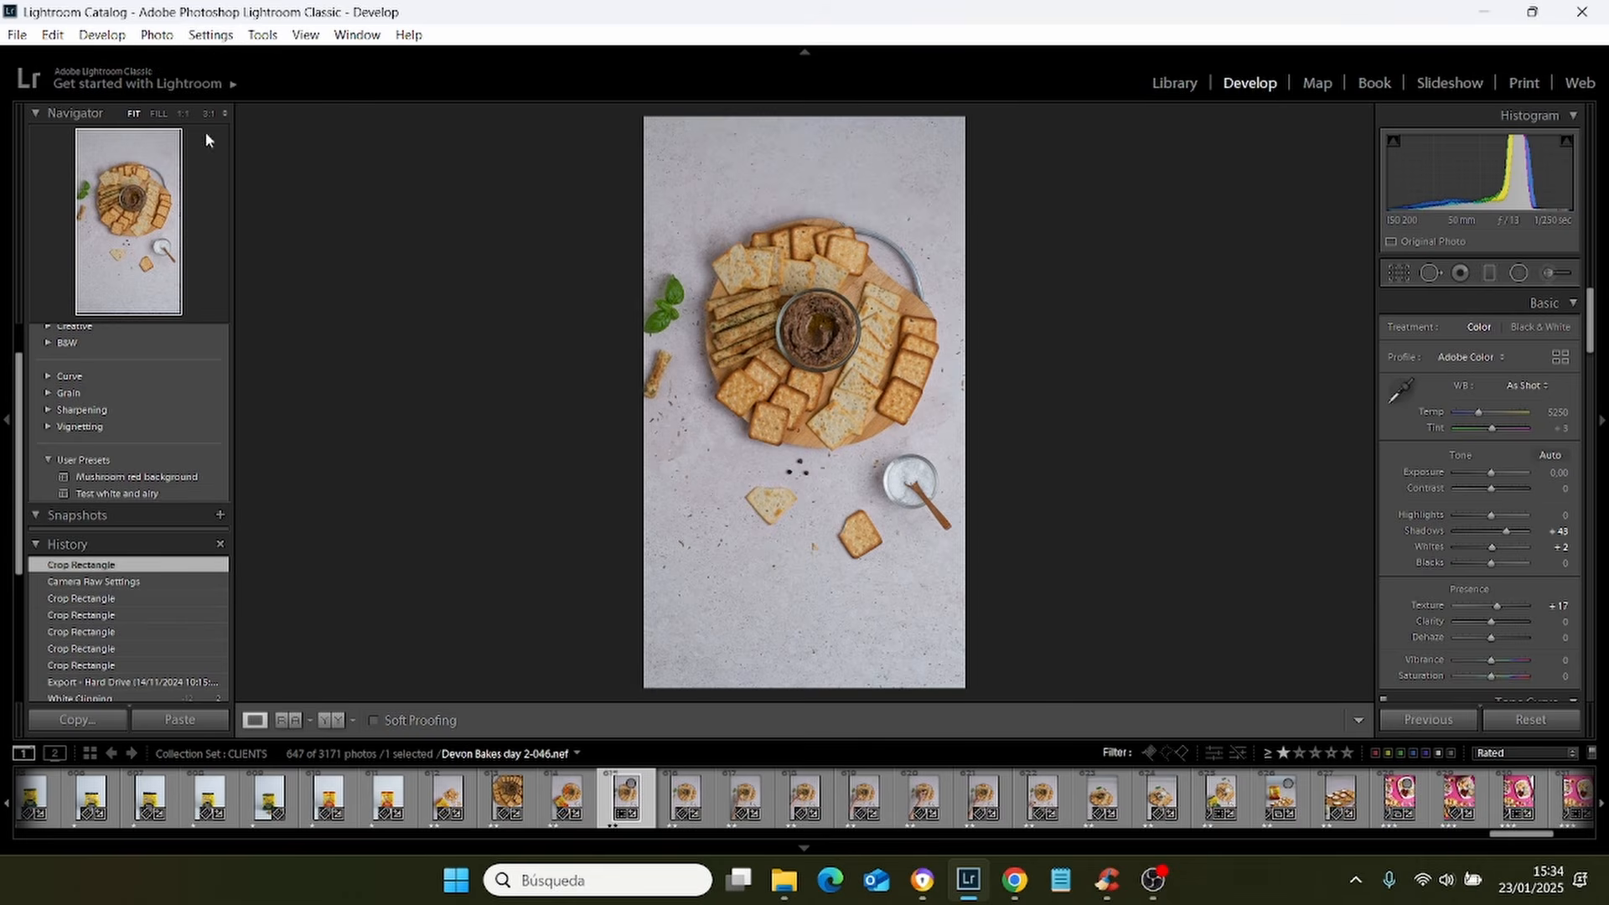
# Copy only the Crop settings, including Straighten Angle and Aspect Ratio, from the cropped photo.
pyautogui.click(211, 34)
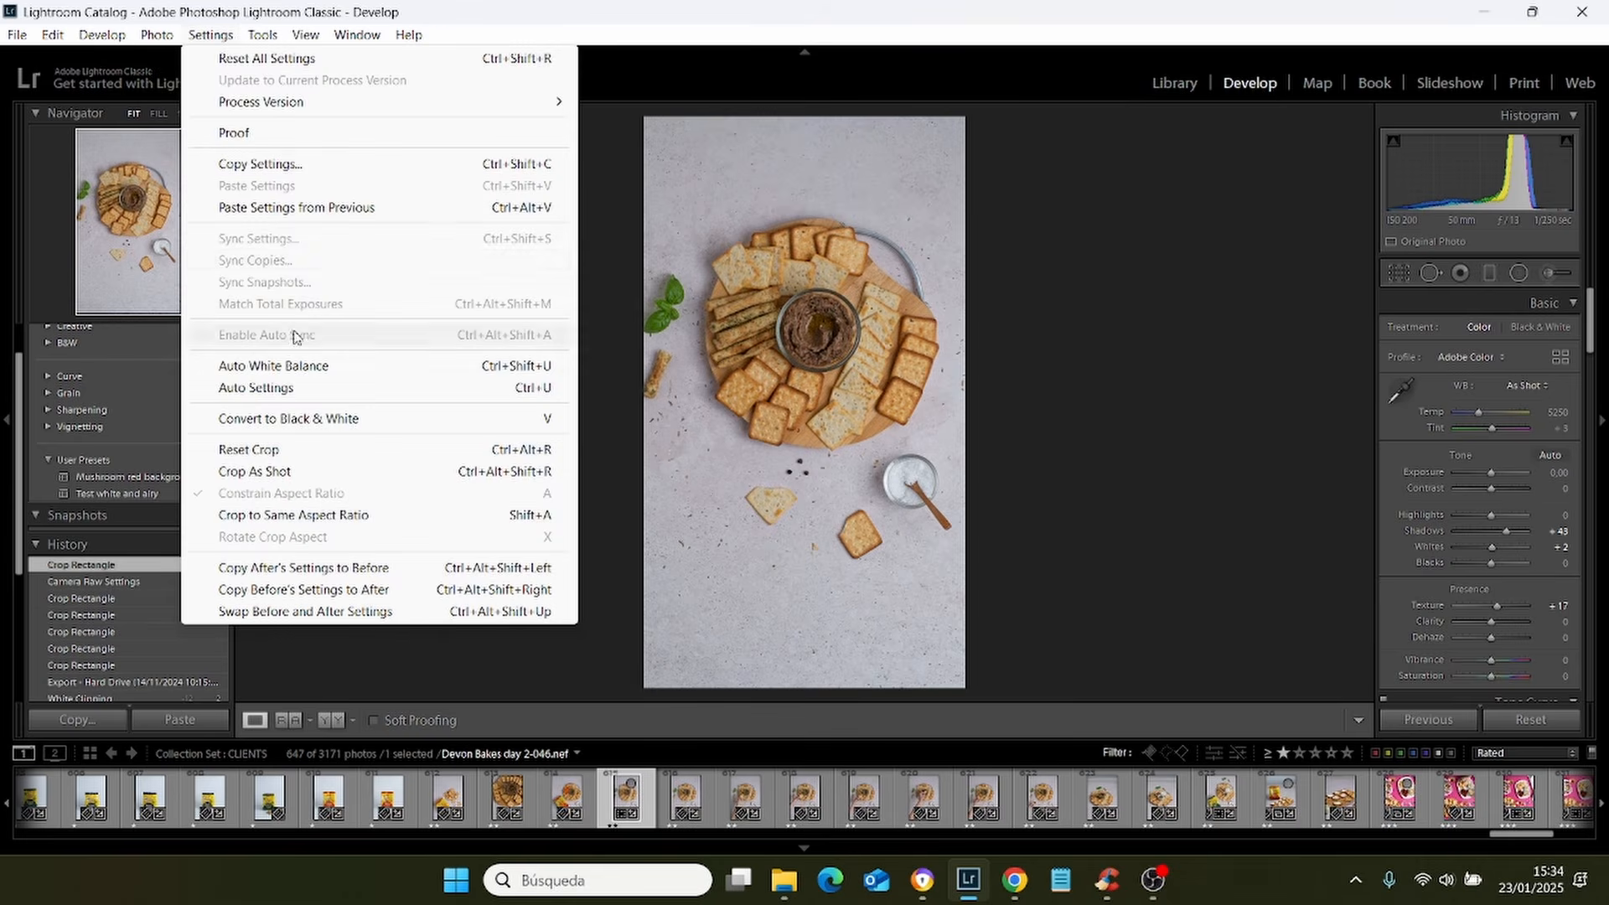
pyautogui.click(301, 169)
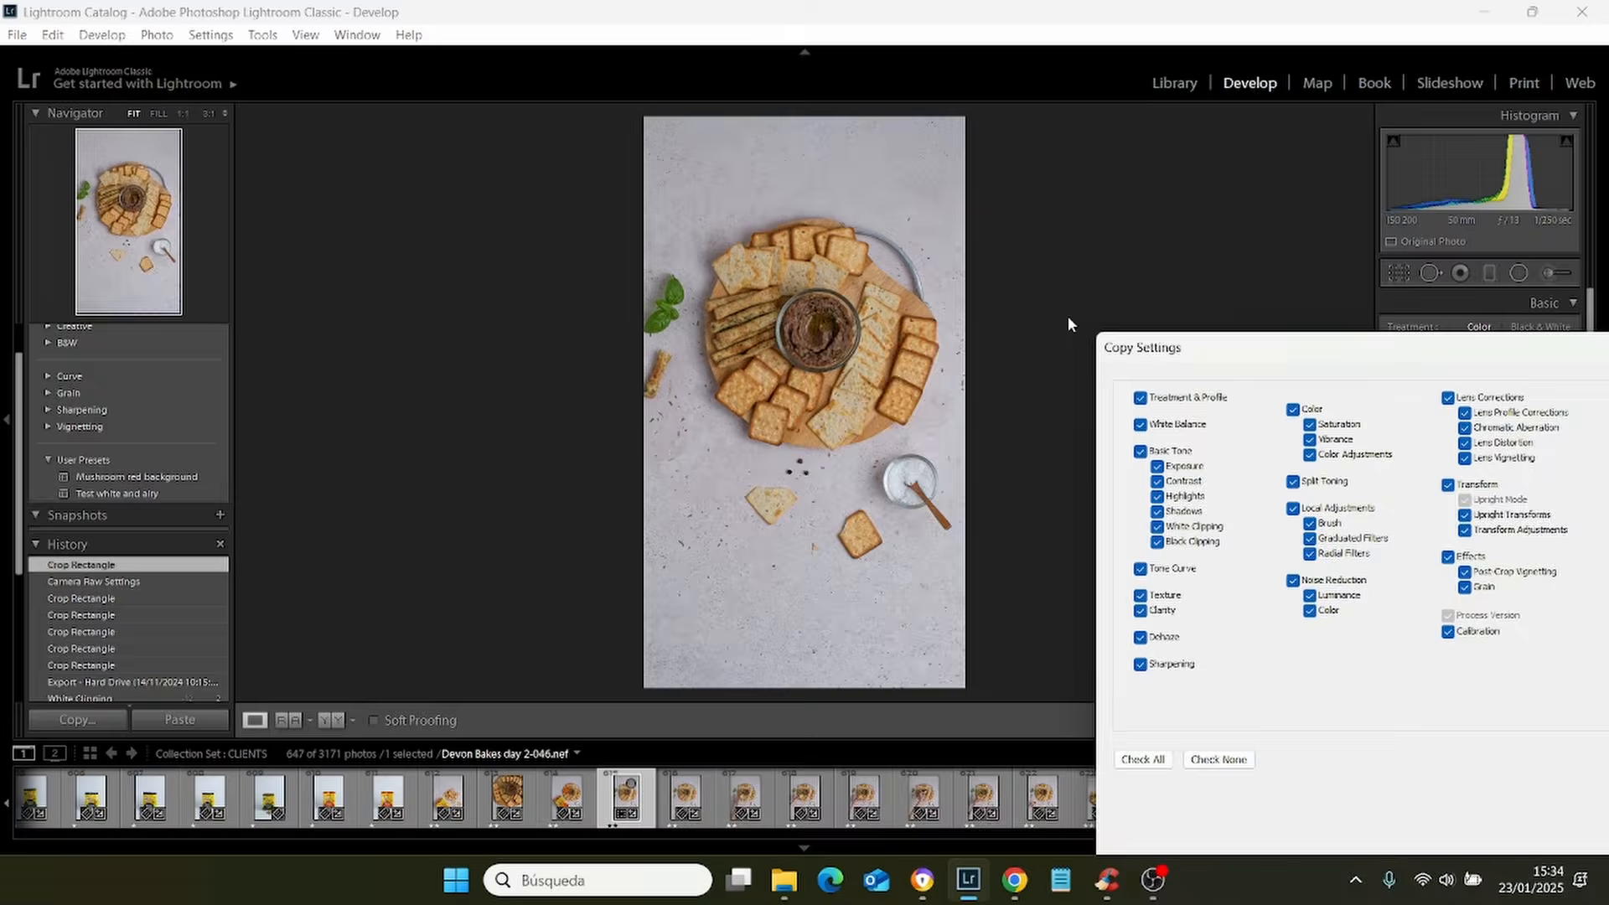
pyautogui.moveTo(1472, 324); pyautogui.dragTo(952, 215)
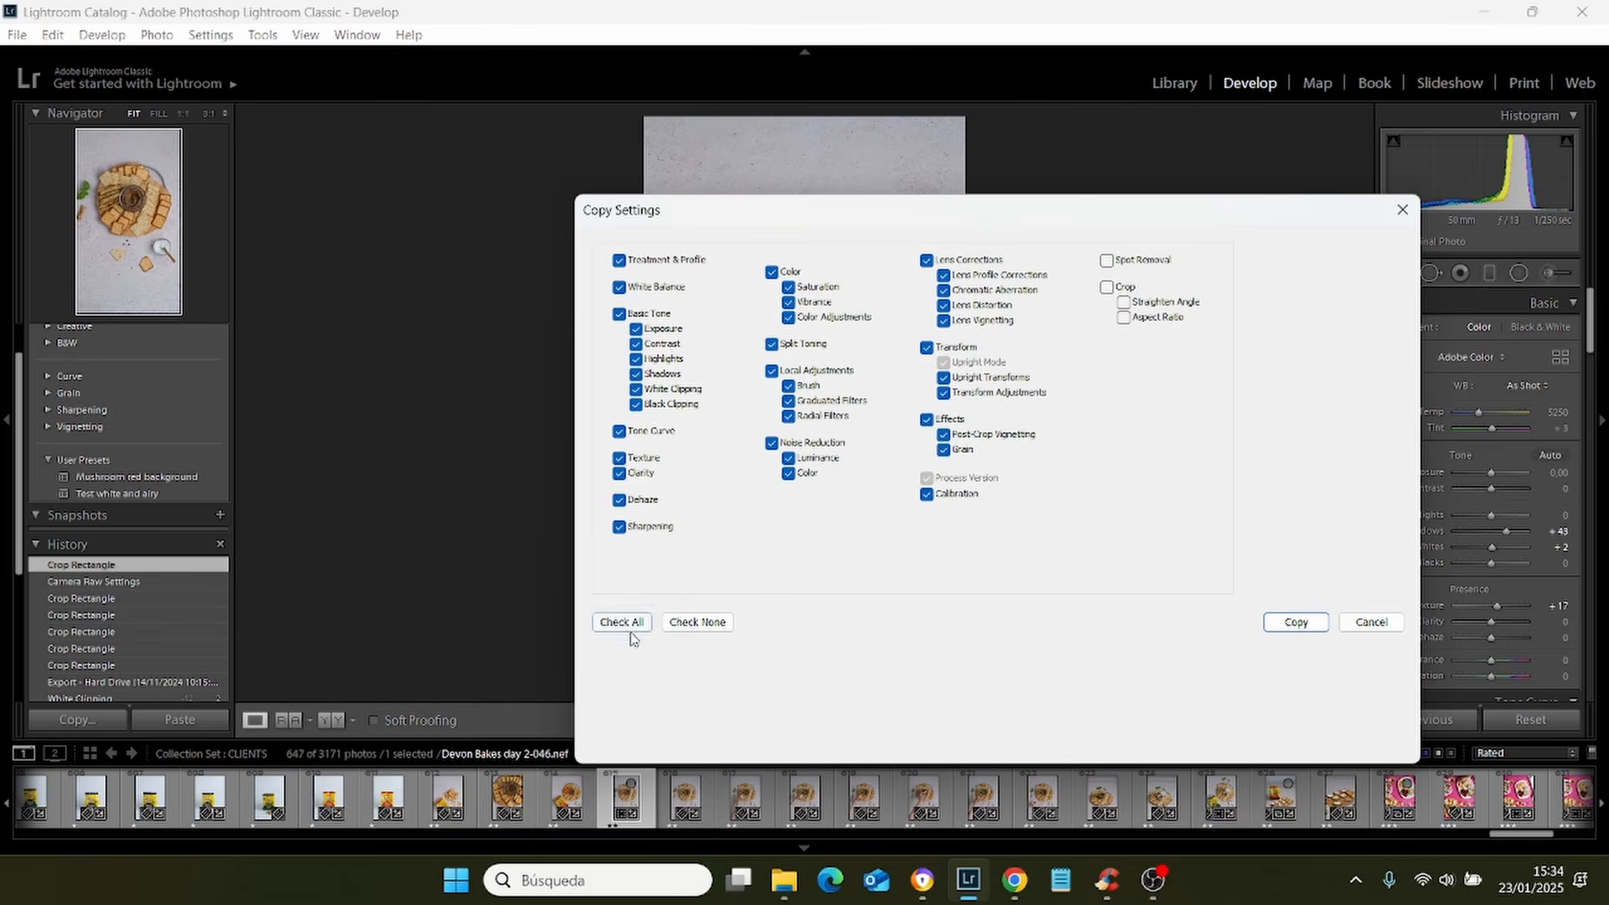
pyautogui.click(717, 623)
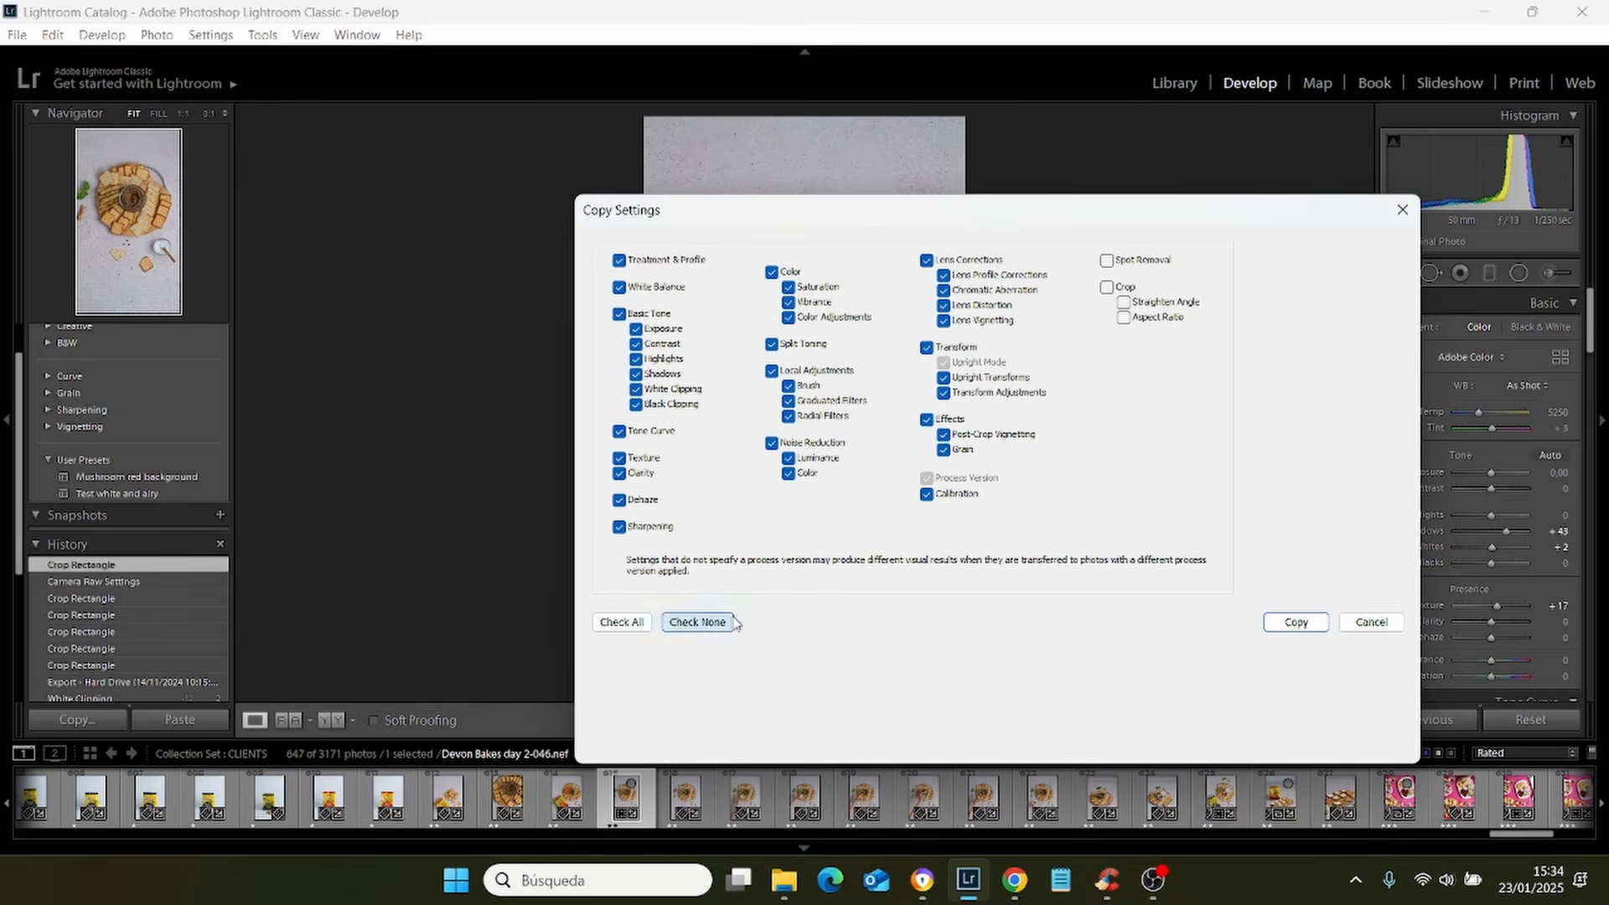
pyautogui.click(1107, 289)
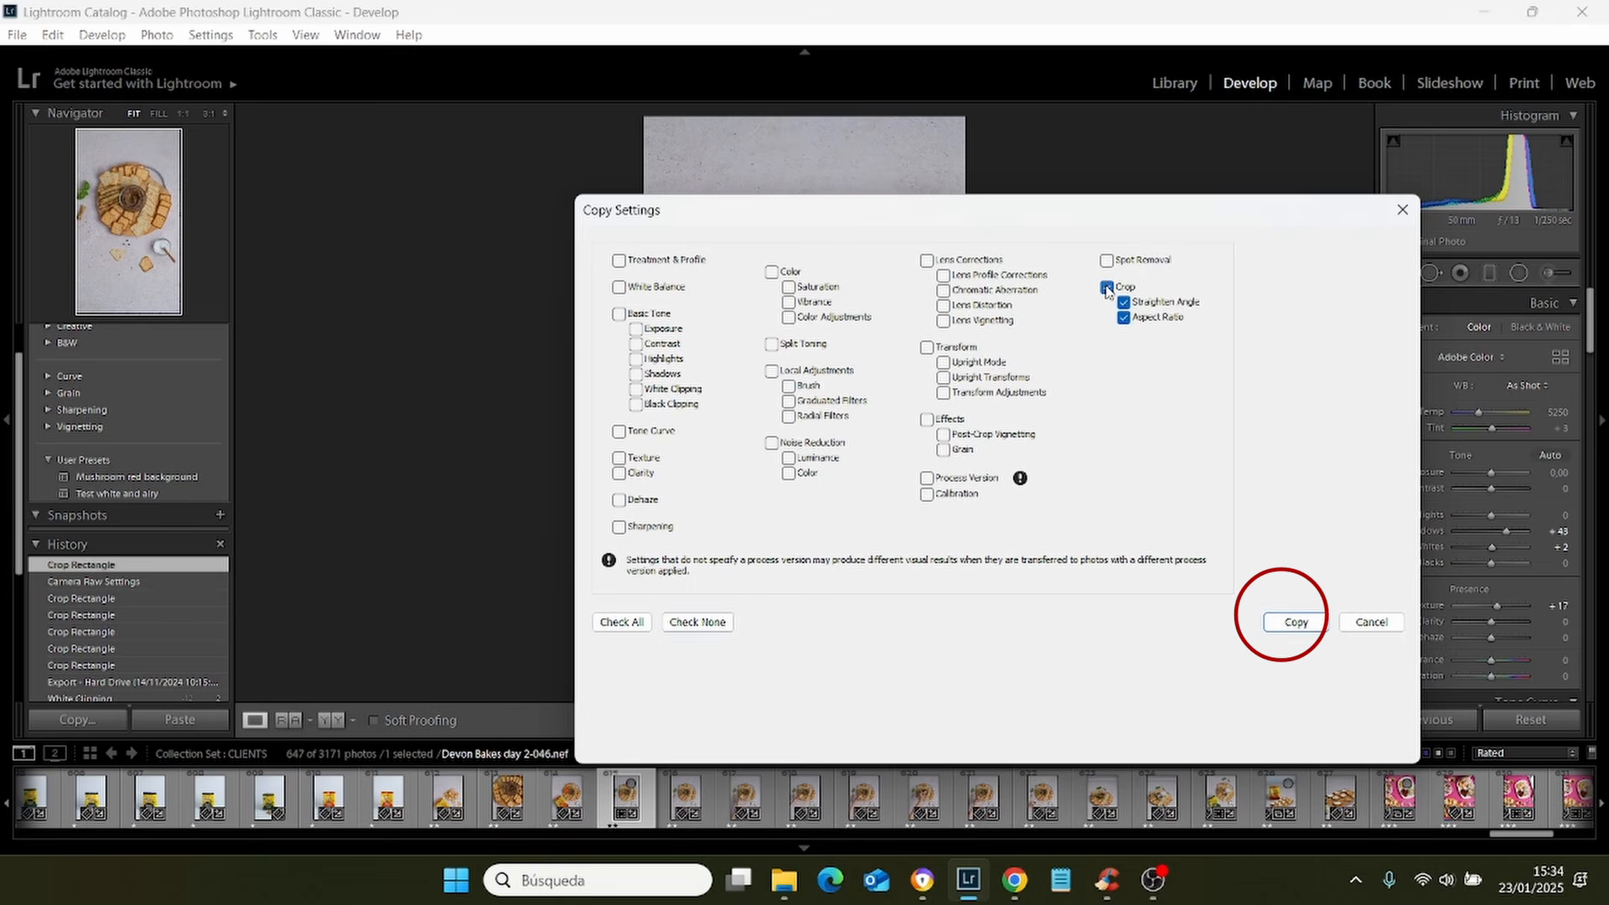
pyautogui.click(1289, 627)
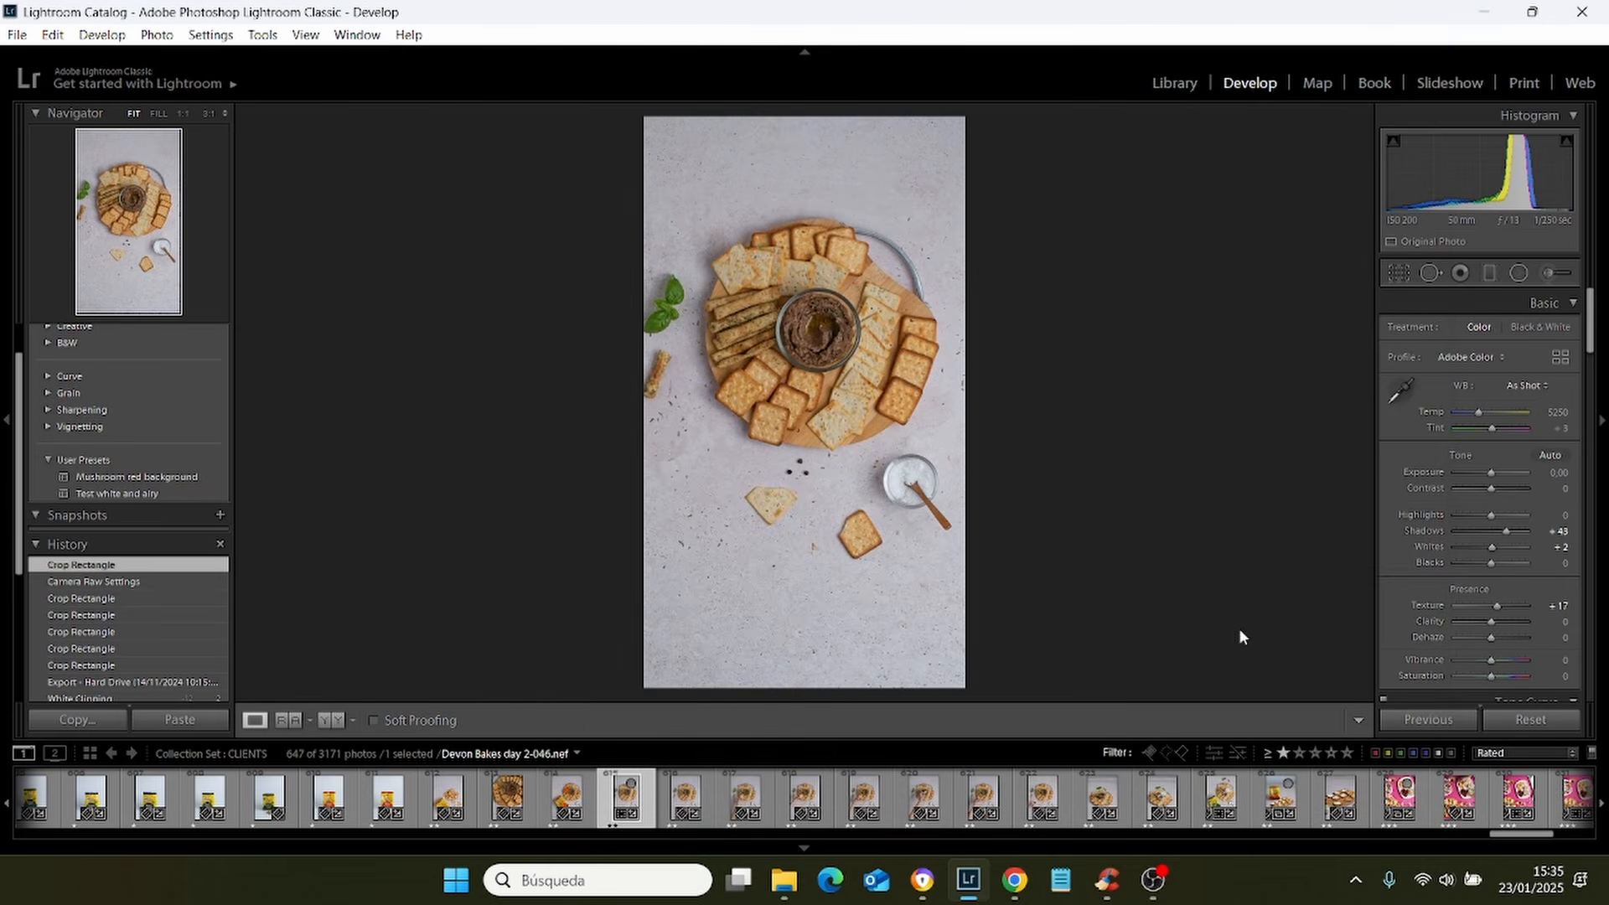
# Paste the copied crop onto the seven photos from 2-047 through 2-054 and synchronize only their Crop settings.
pyautogui.click(672, 801)
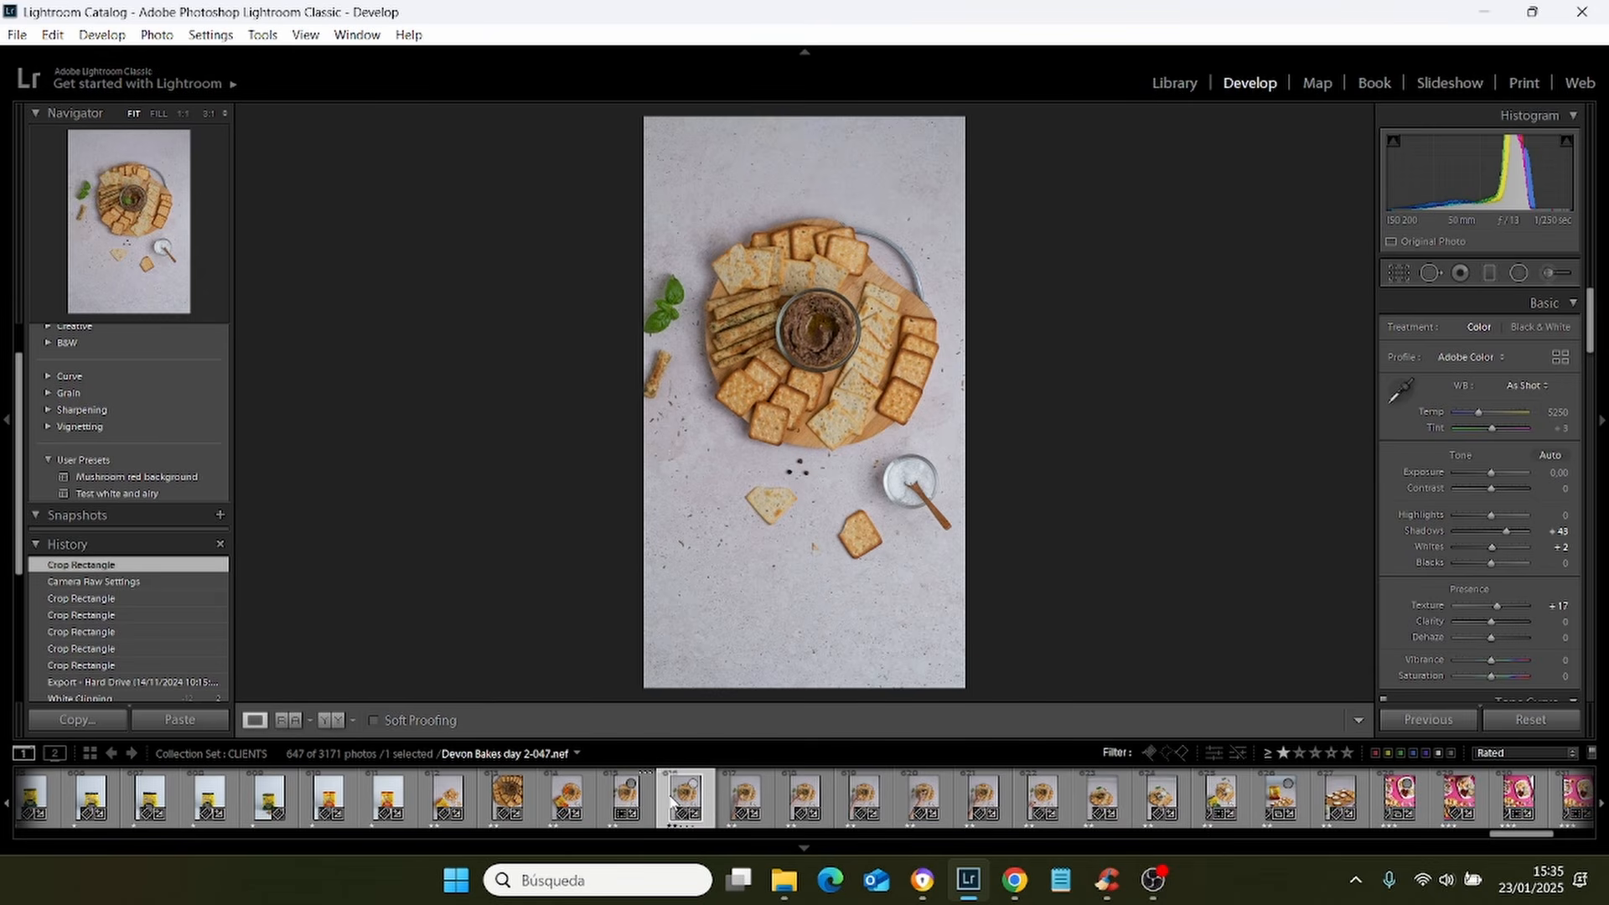
pyautogui.keyDown('ctrl'); pyautogui.click(725, 804); pyautogui.keyUp('ctrl')
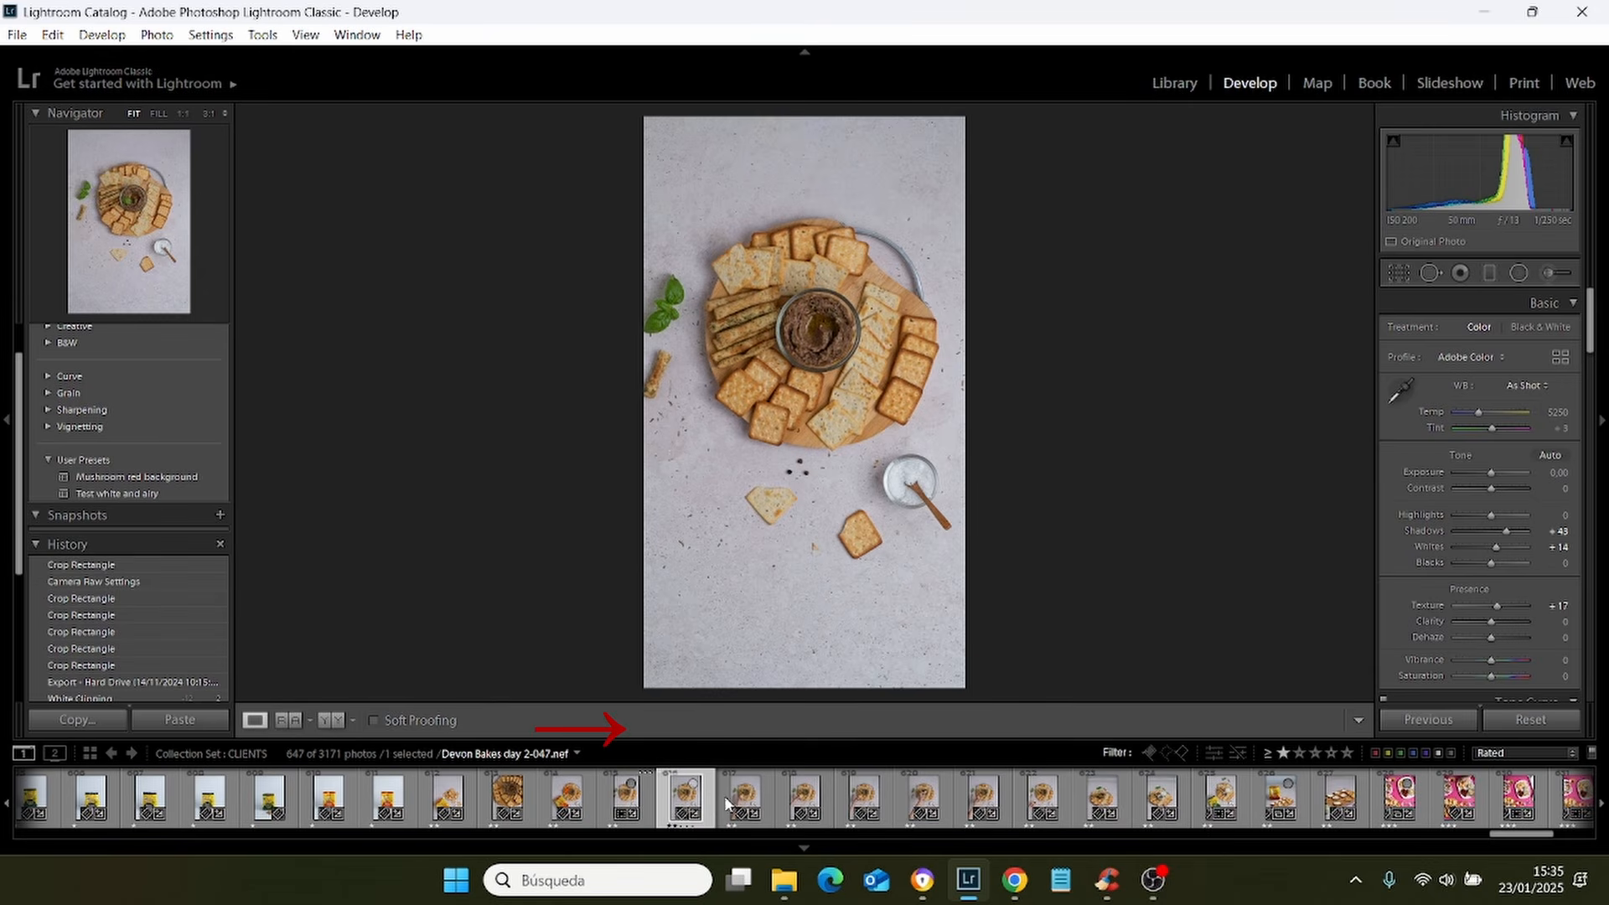
pyautogui.keyDown('ctrl'); pyautogui.click(788, 802); pyautogui.keyUp('ctrl')
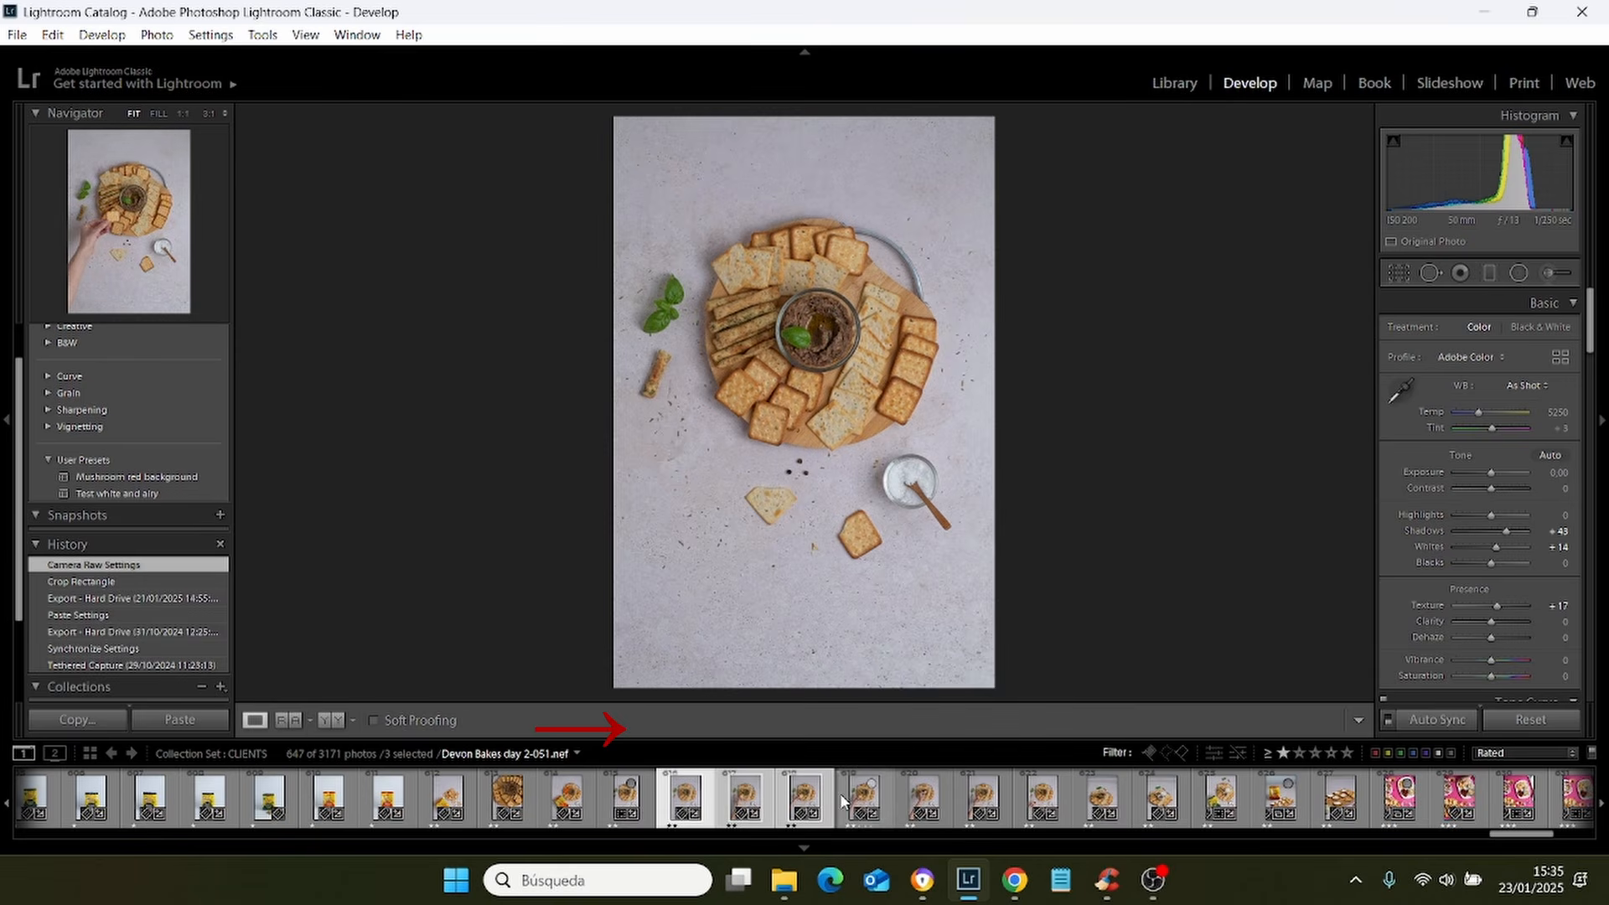
pyautogui.keyDown('ctrl'); pyautogui.click(906, 805); pyautogui.keyUp('ctrl')
pyautogui.keyDown('ctrl'); pyautogui.click(979, 805); pyautogui.keyUp('ctrl')
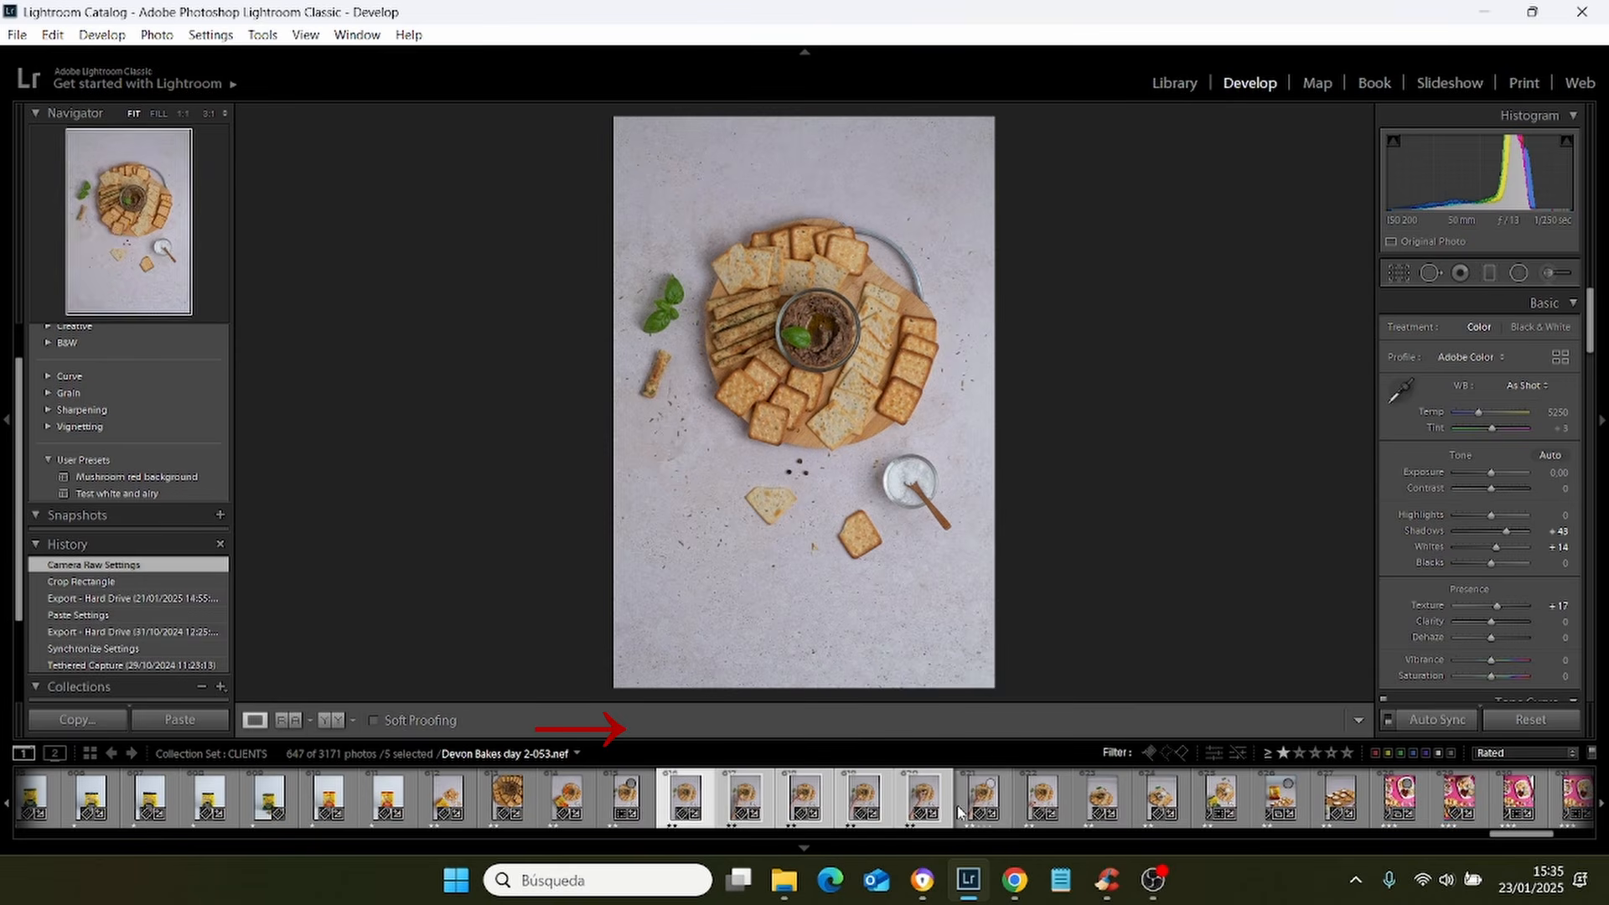
pyautogui.keyDown('ctrl'); pyautogui.click(1024, 815); pyautogui.keyUp('ctrl')
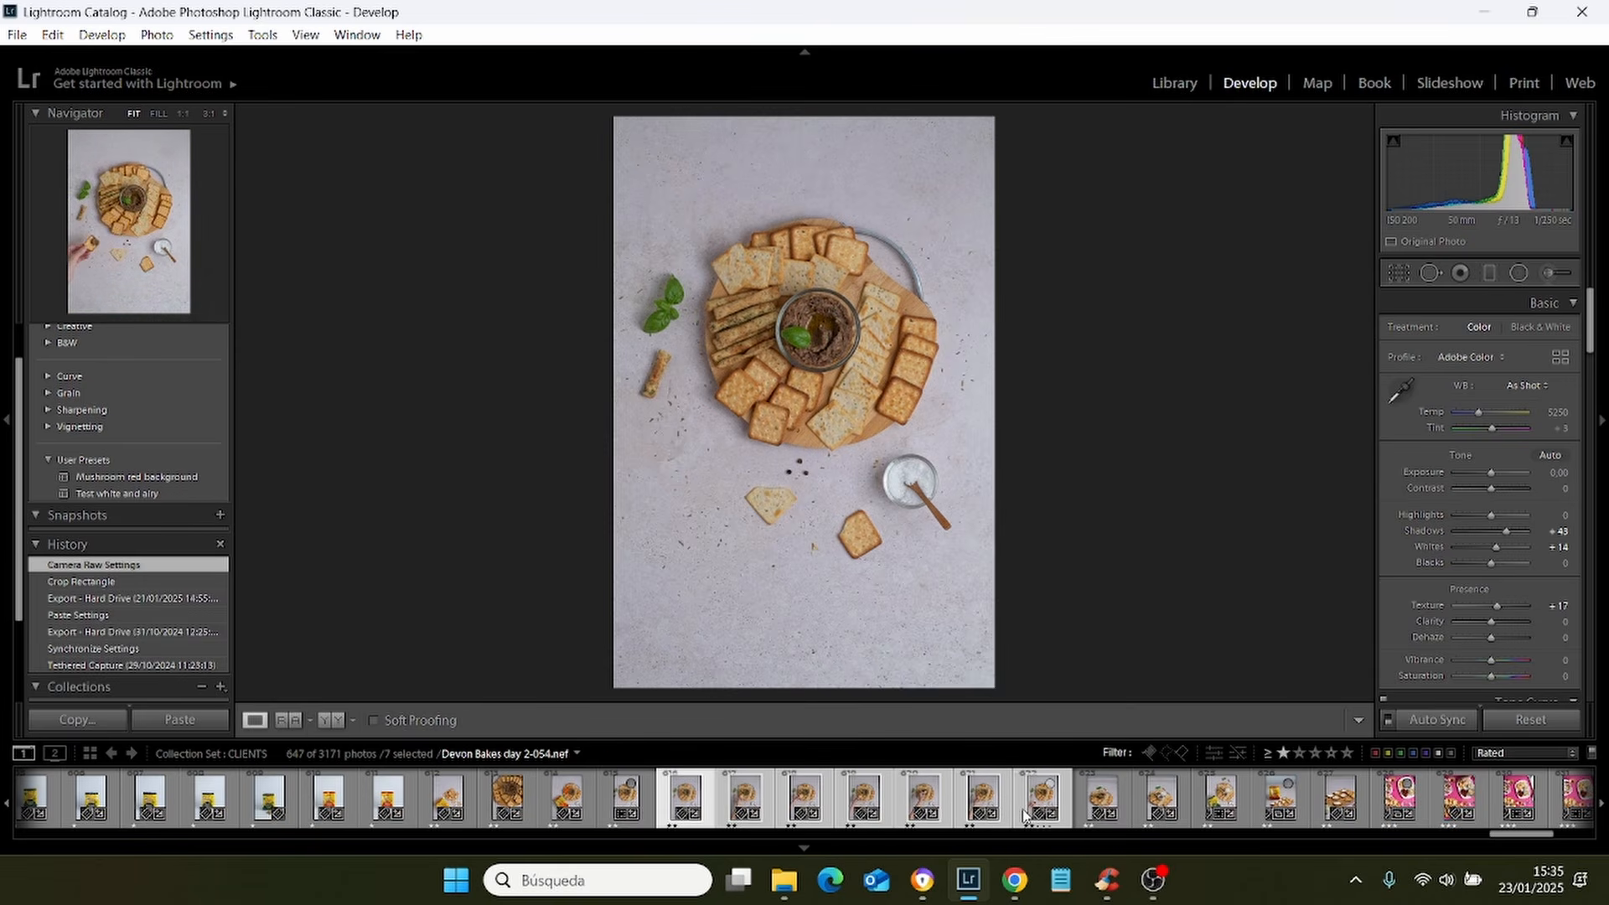
pyautogui.click(208, 35)
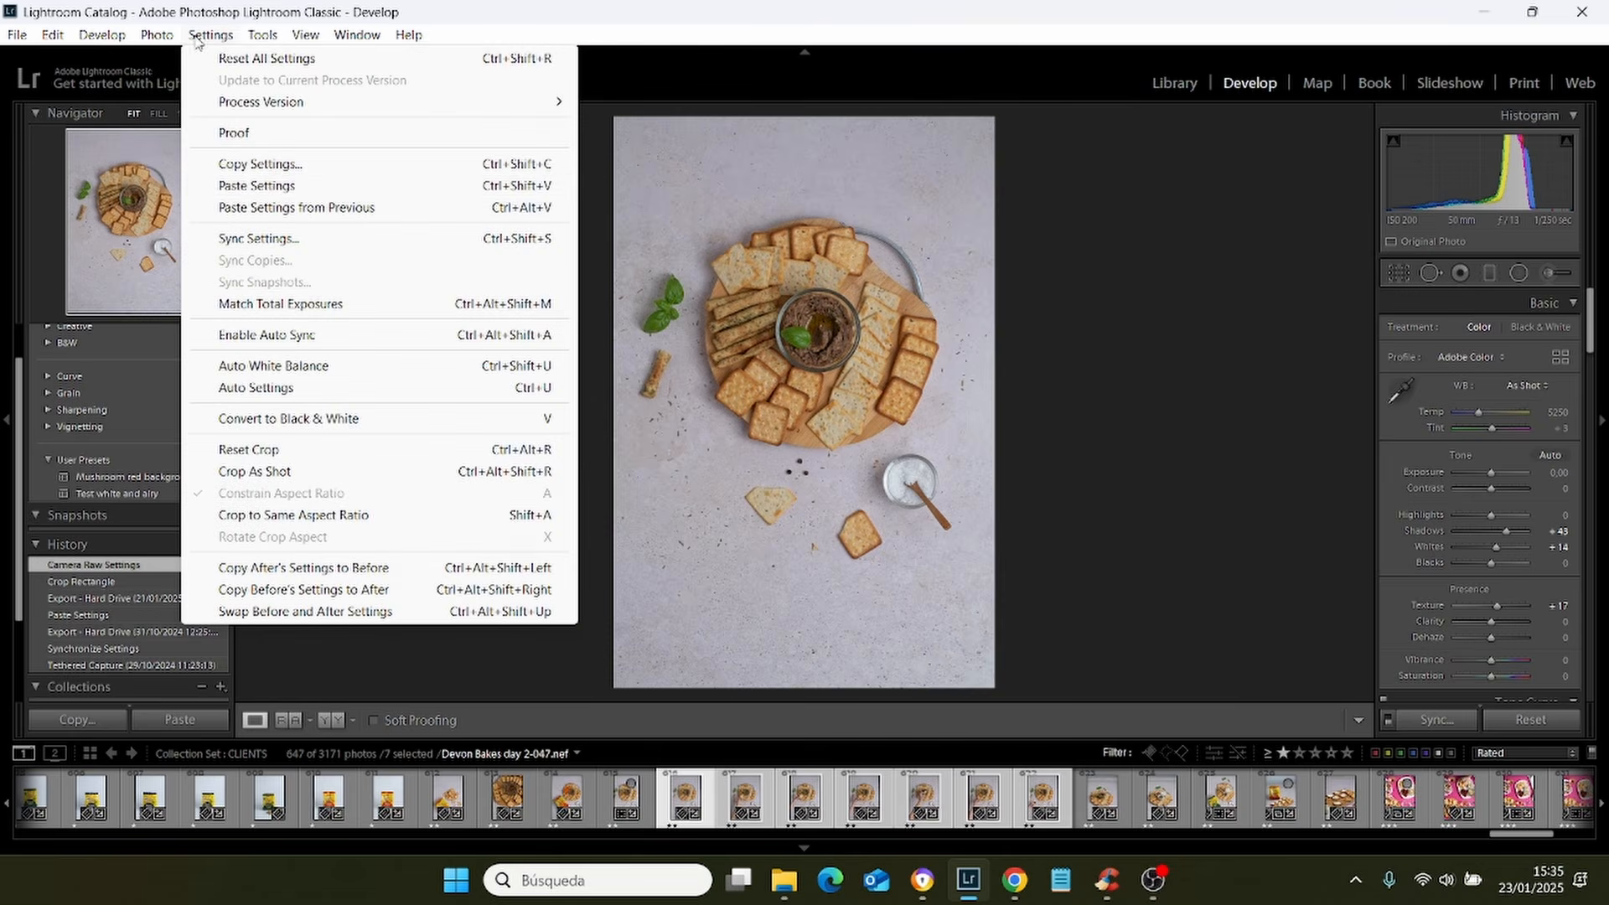
pyautogui.click(273, 186)
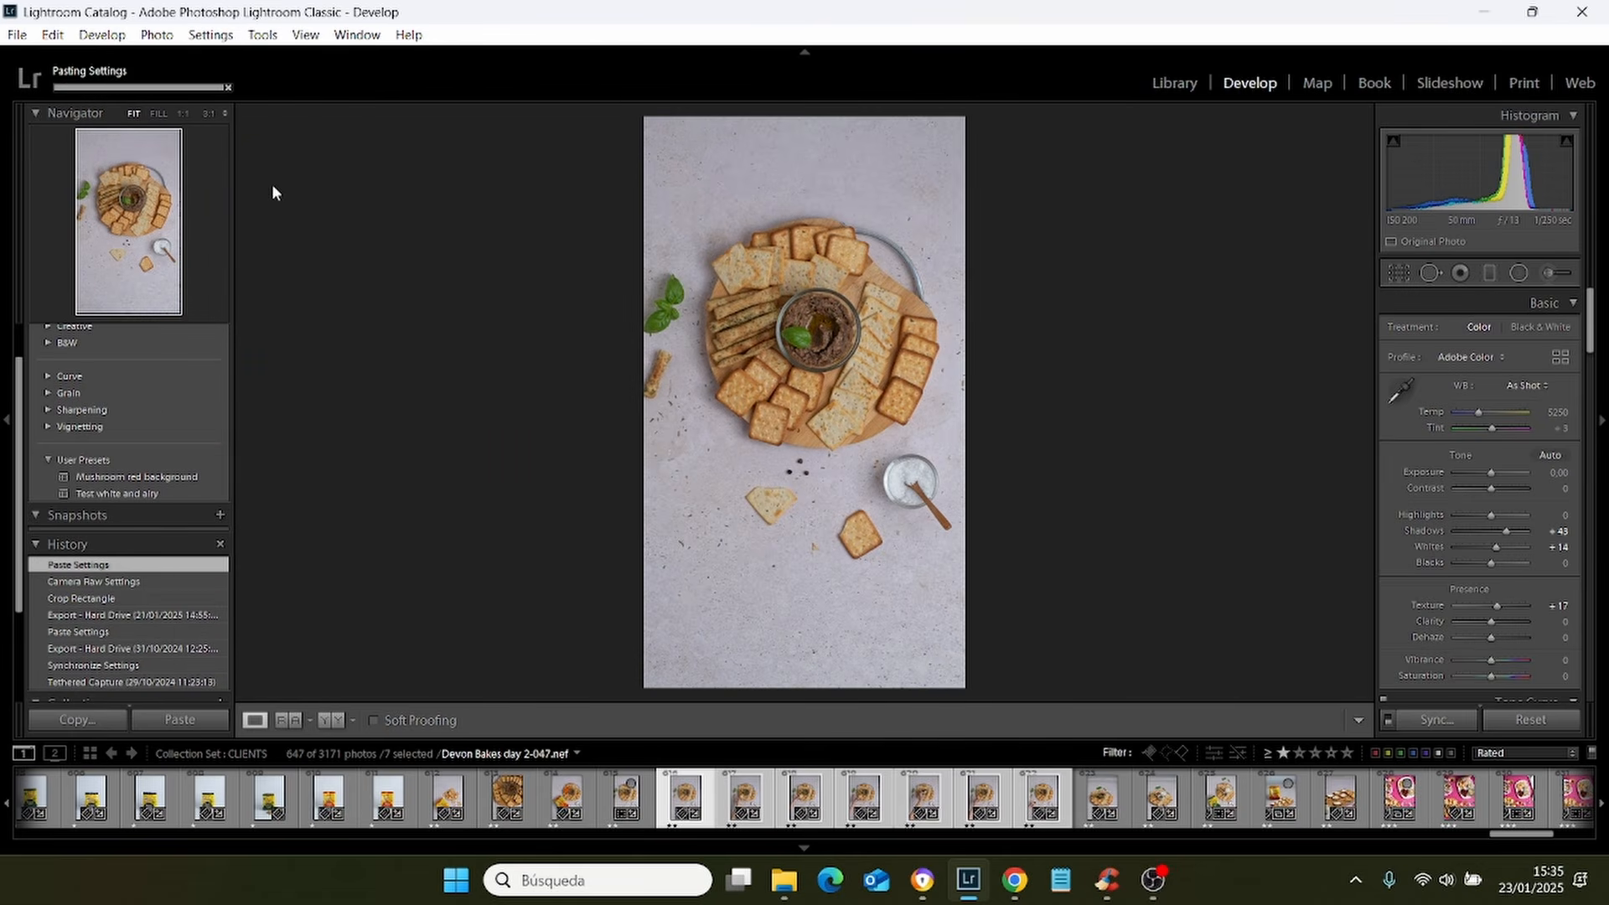
pyautogui.click(1435, 720)
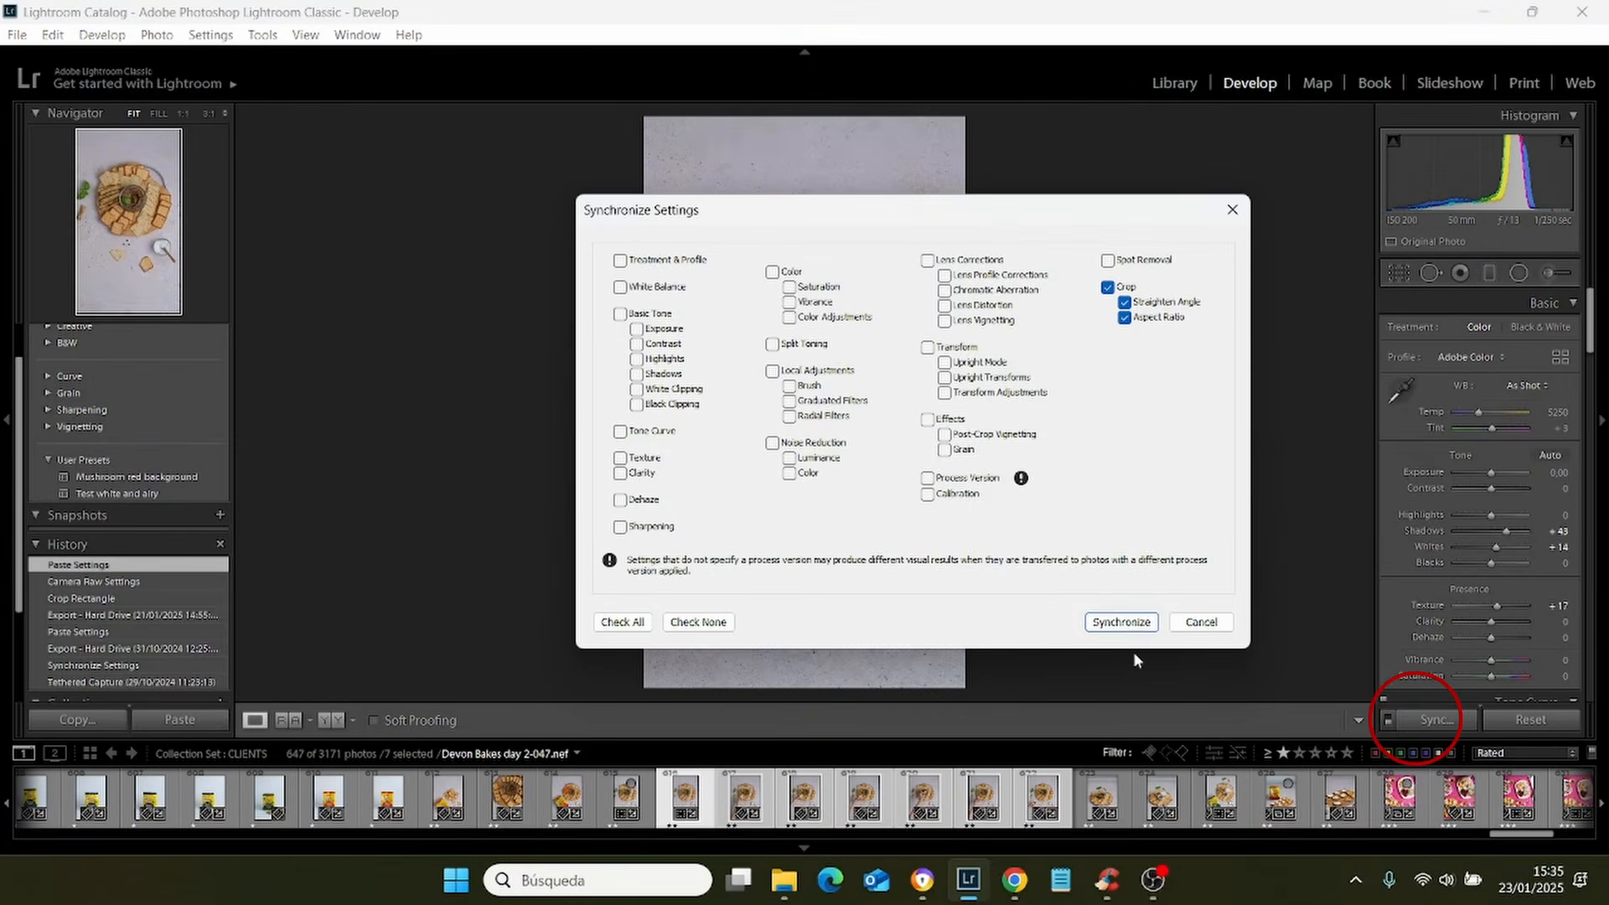
pyautogui.click(1120, 627)
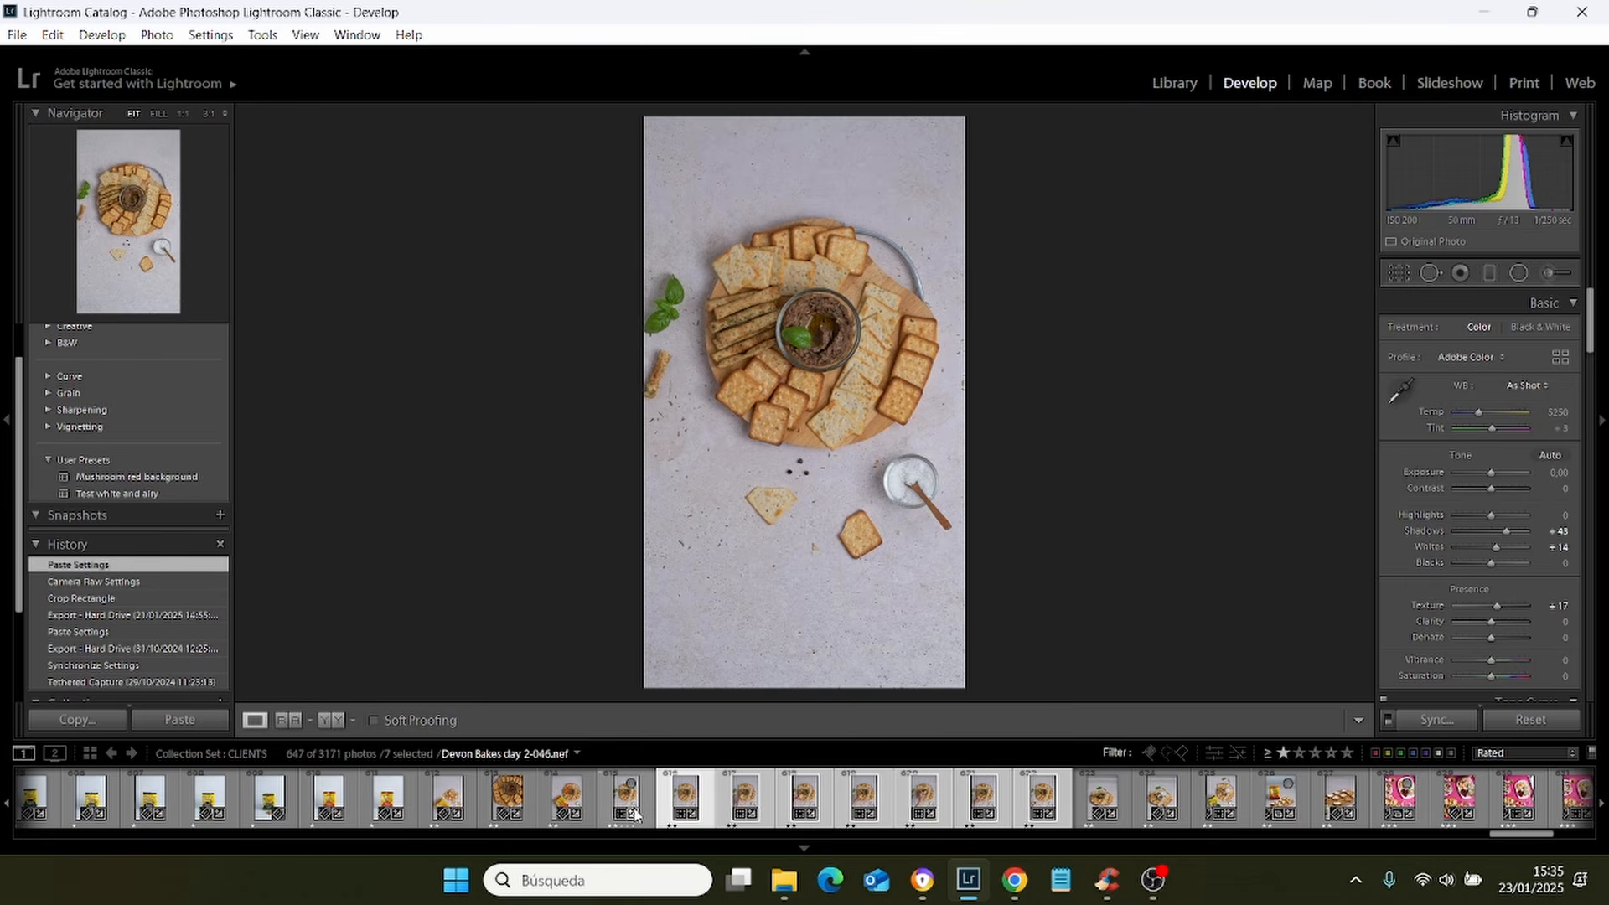
# Start exporting the seven cropped photos using the settings of the Reels Cover preset.
pyautogui.click(17, 35)
pyautogui.click(75, 310)
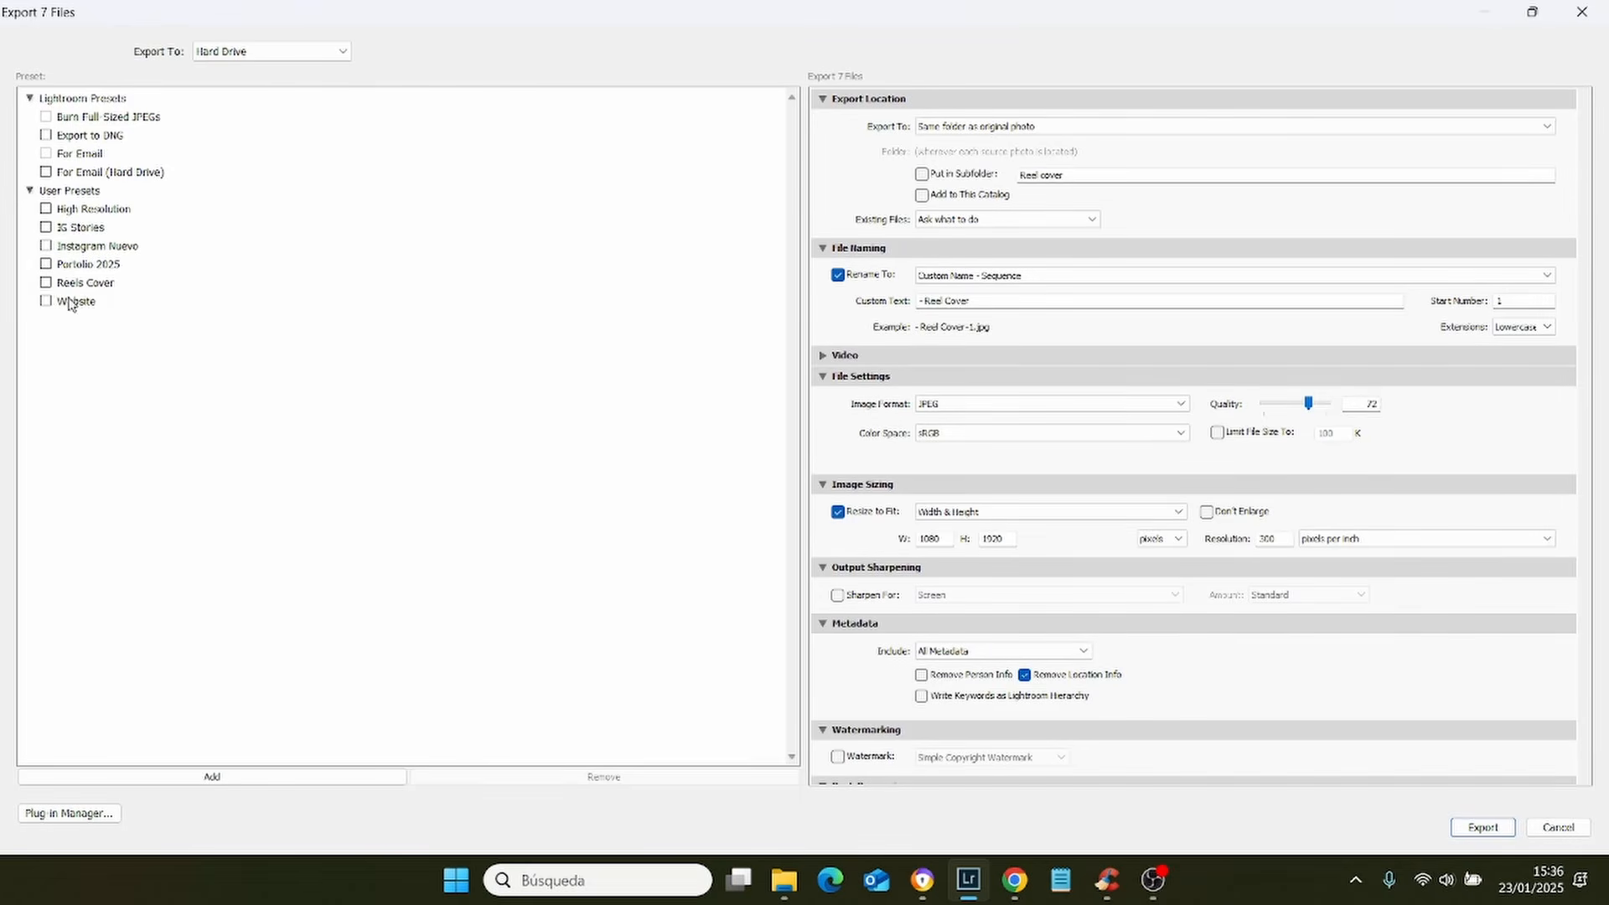
pyautogui.click(69, 302)
pyautogui.click(79, 285)
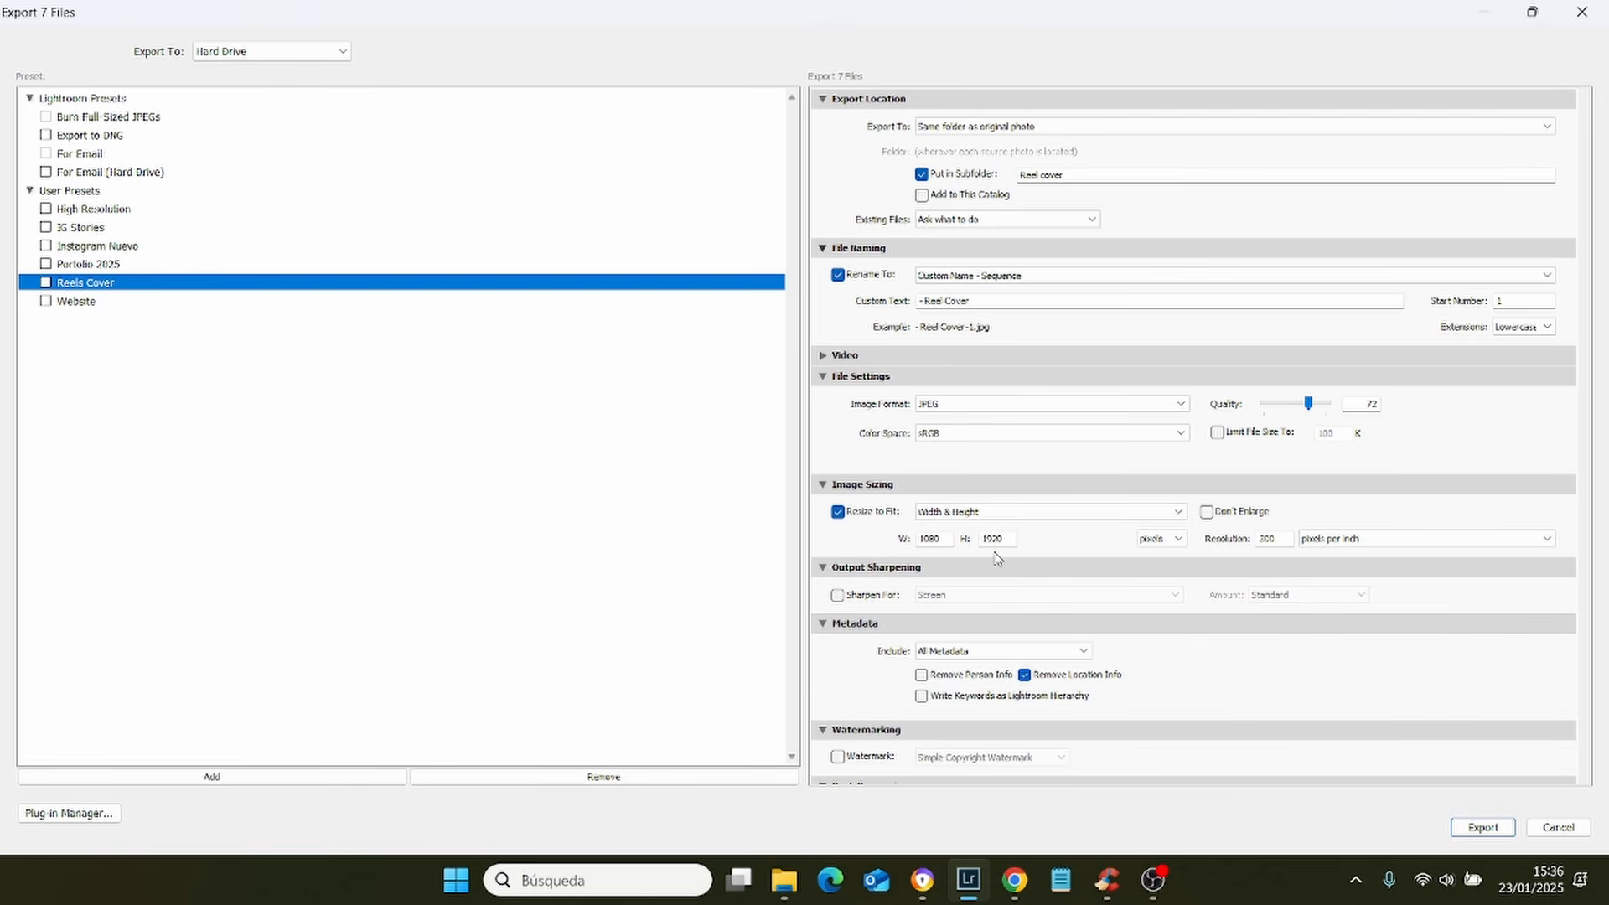
# Name the export subfolder "stop motion", set the custom file name text to "stop motion test", and export the photos.
pyautogui.click(1070, 178)
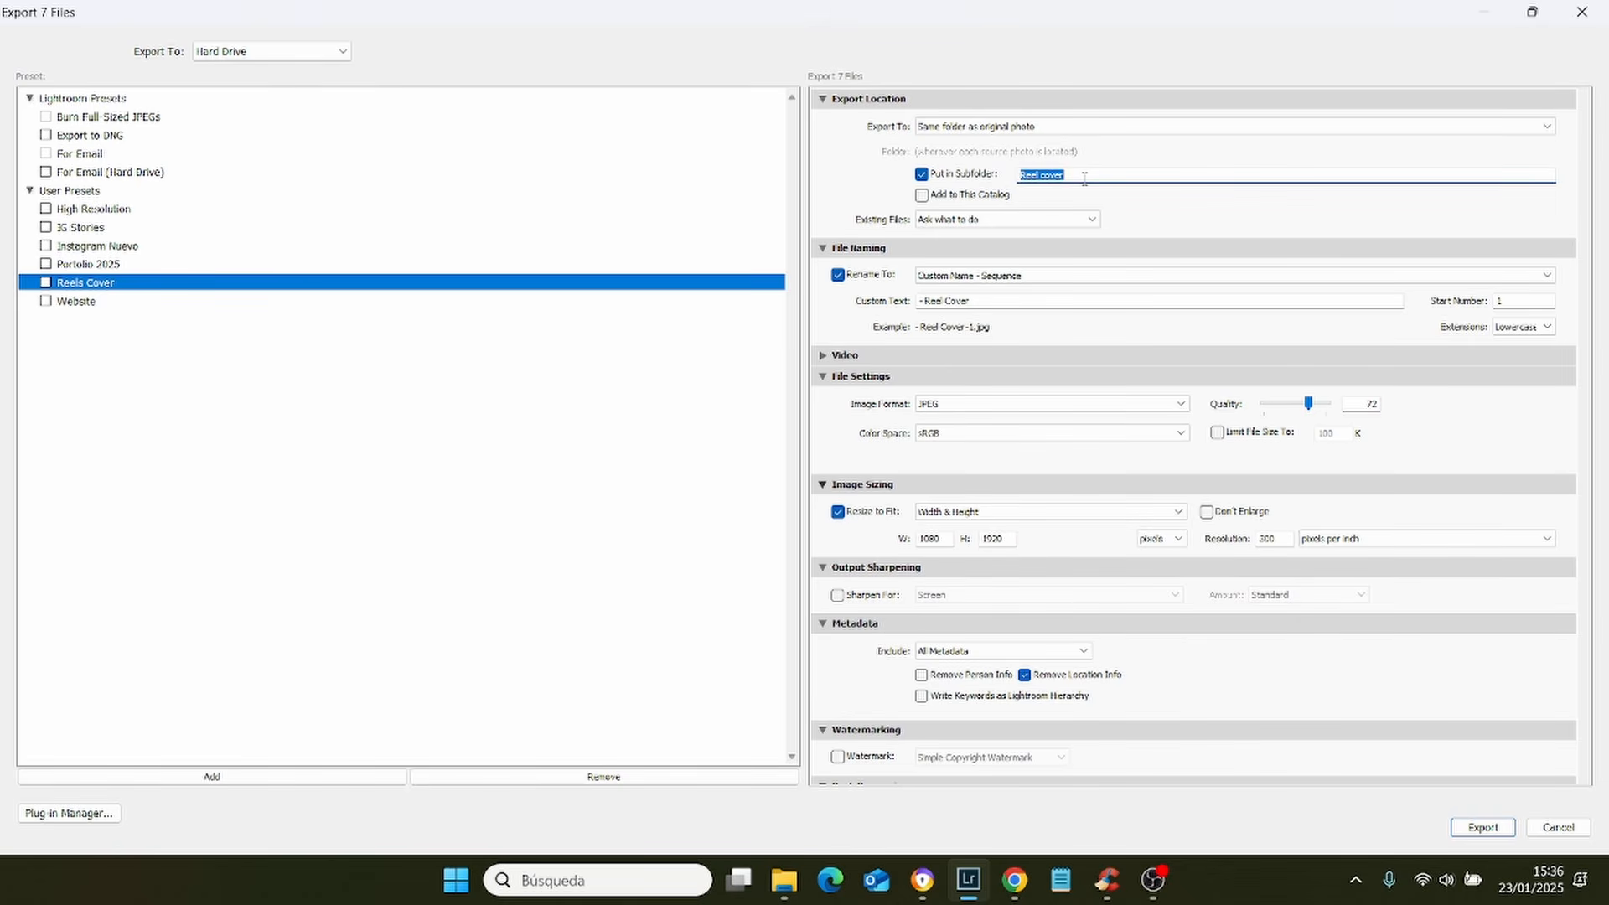
pyautogui.write('s')
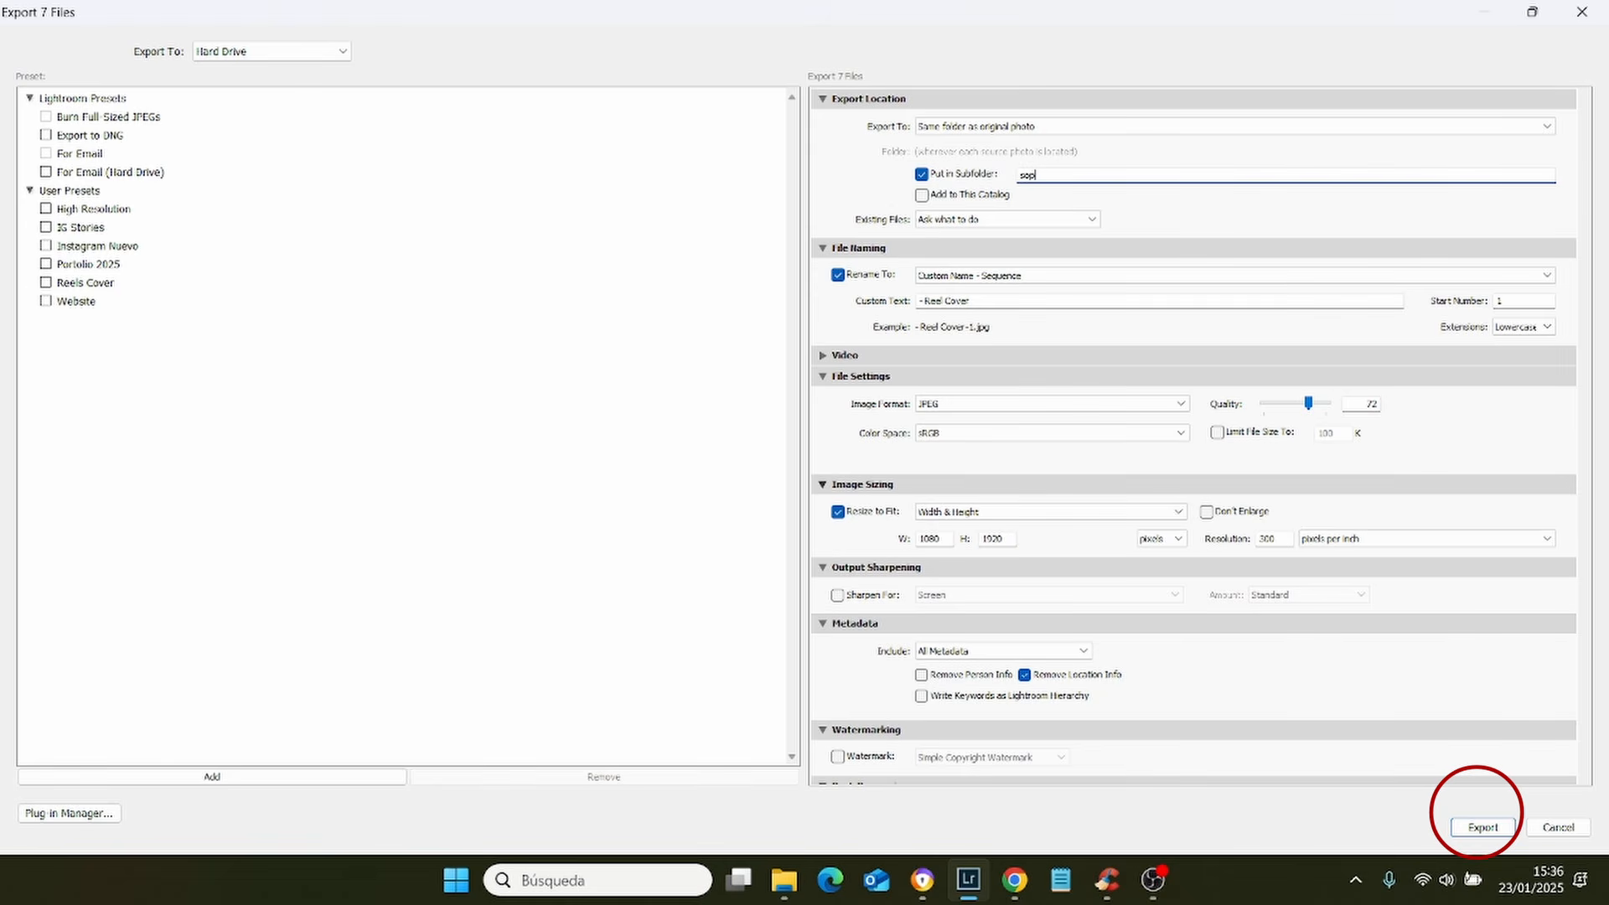
pyautogui.write('top motion')
pyautogui.press('Tab')
pyautogui.write('stop motion test')
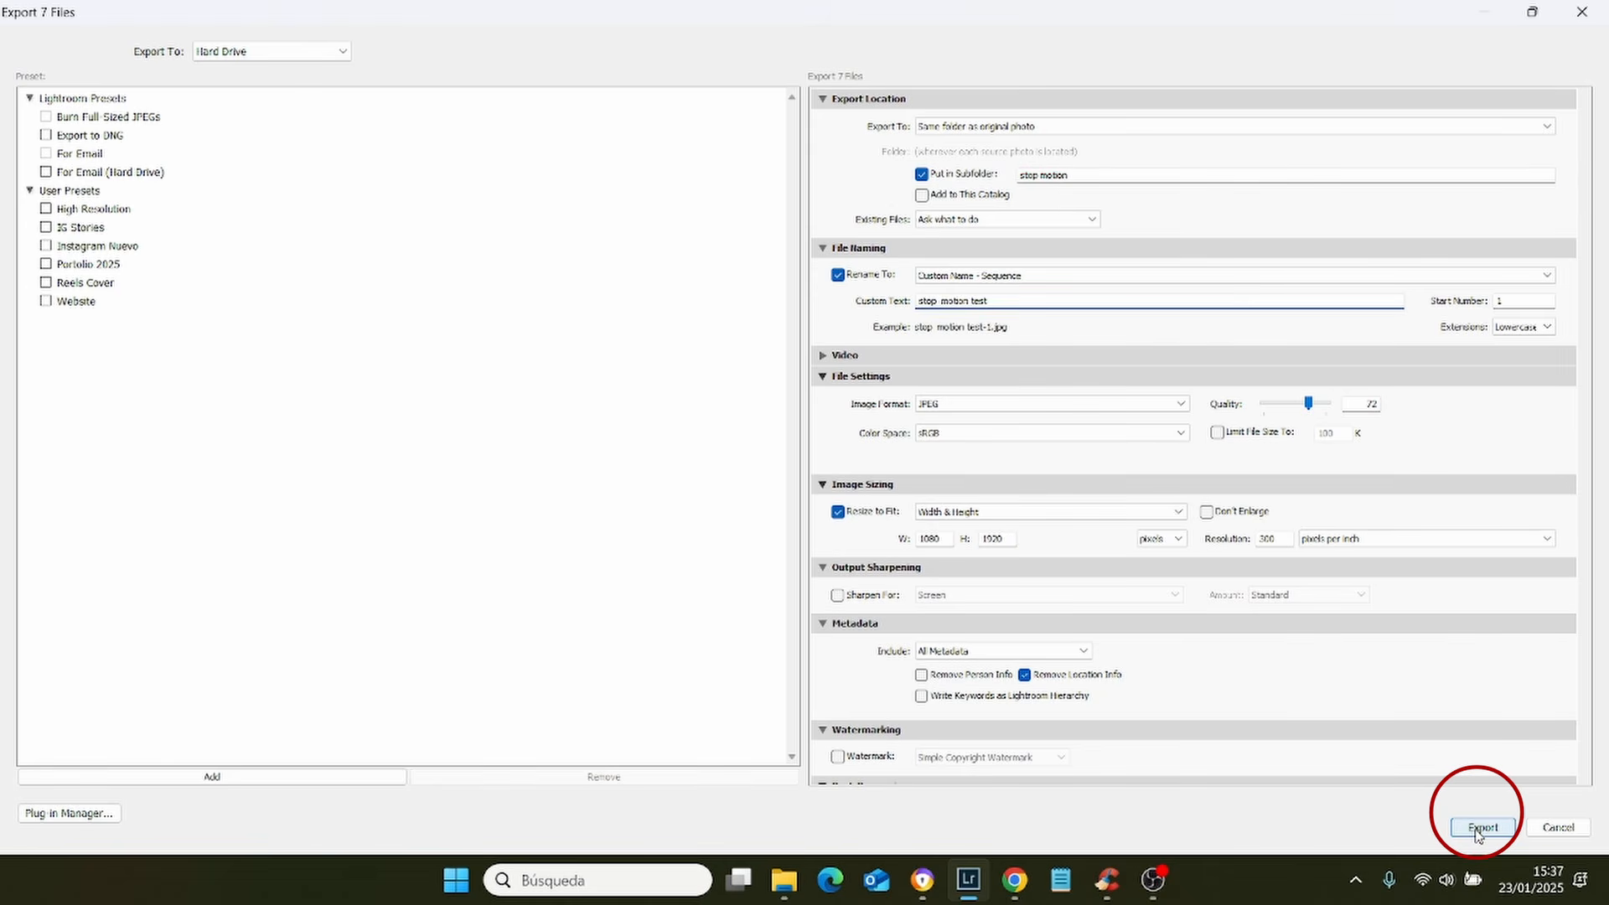
pyautogui.click(1477, 827)
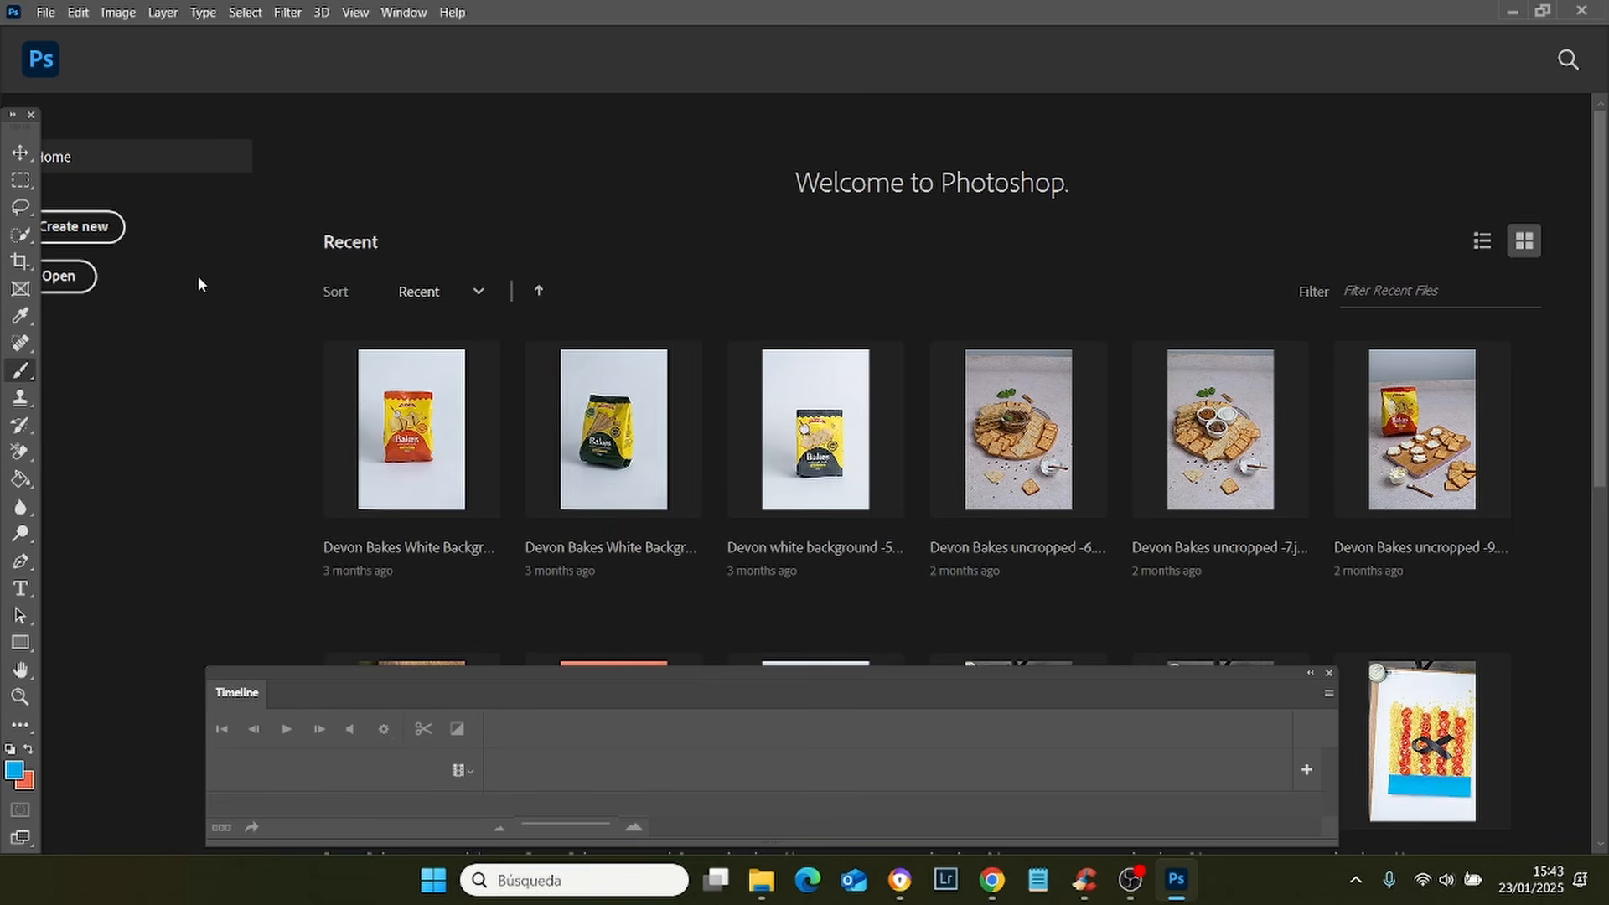
# In Photoshop, load all the images from the Stop motion folder as layers with Load Files into Stack.
pyautogui.click(46, 13)
pyautogui.moveTo(209, 495)
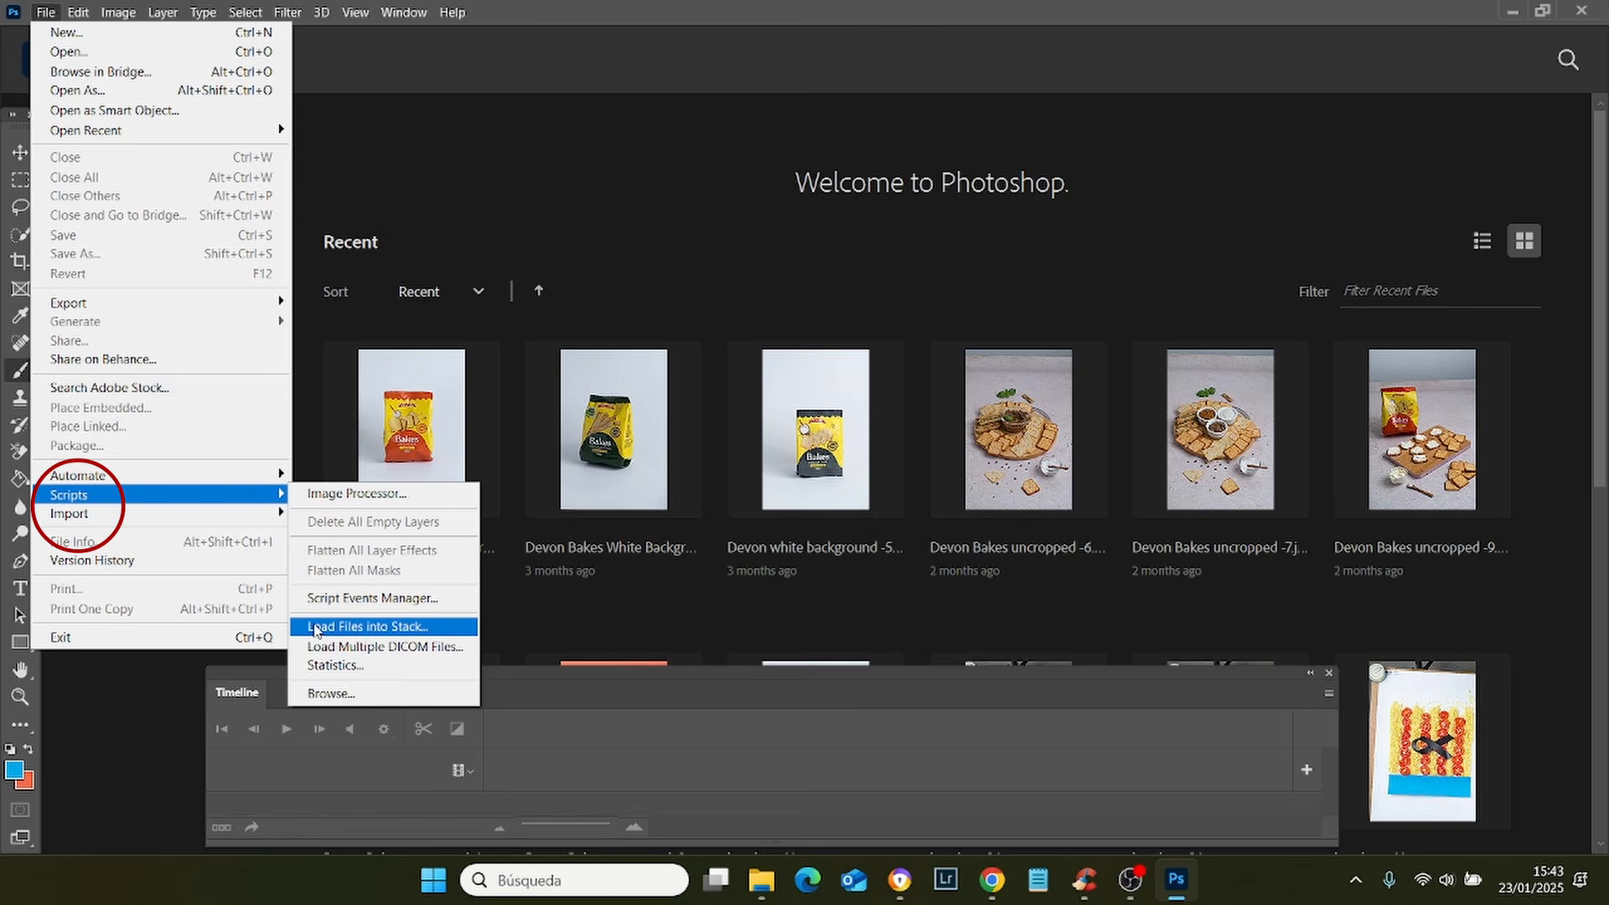
pyautogui.click(358, 628)
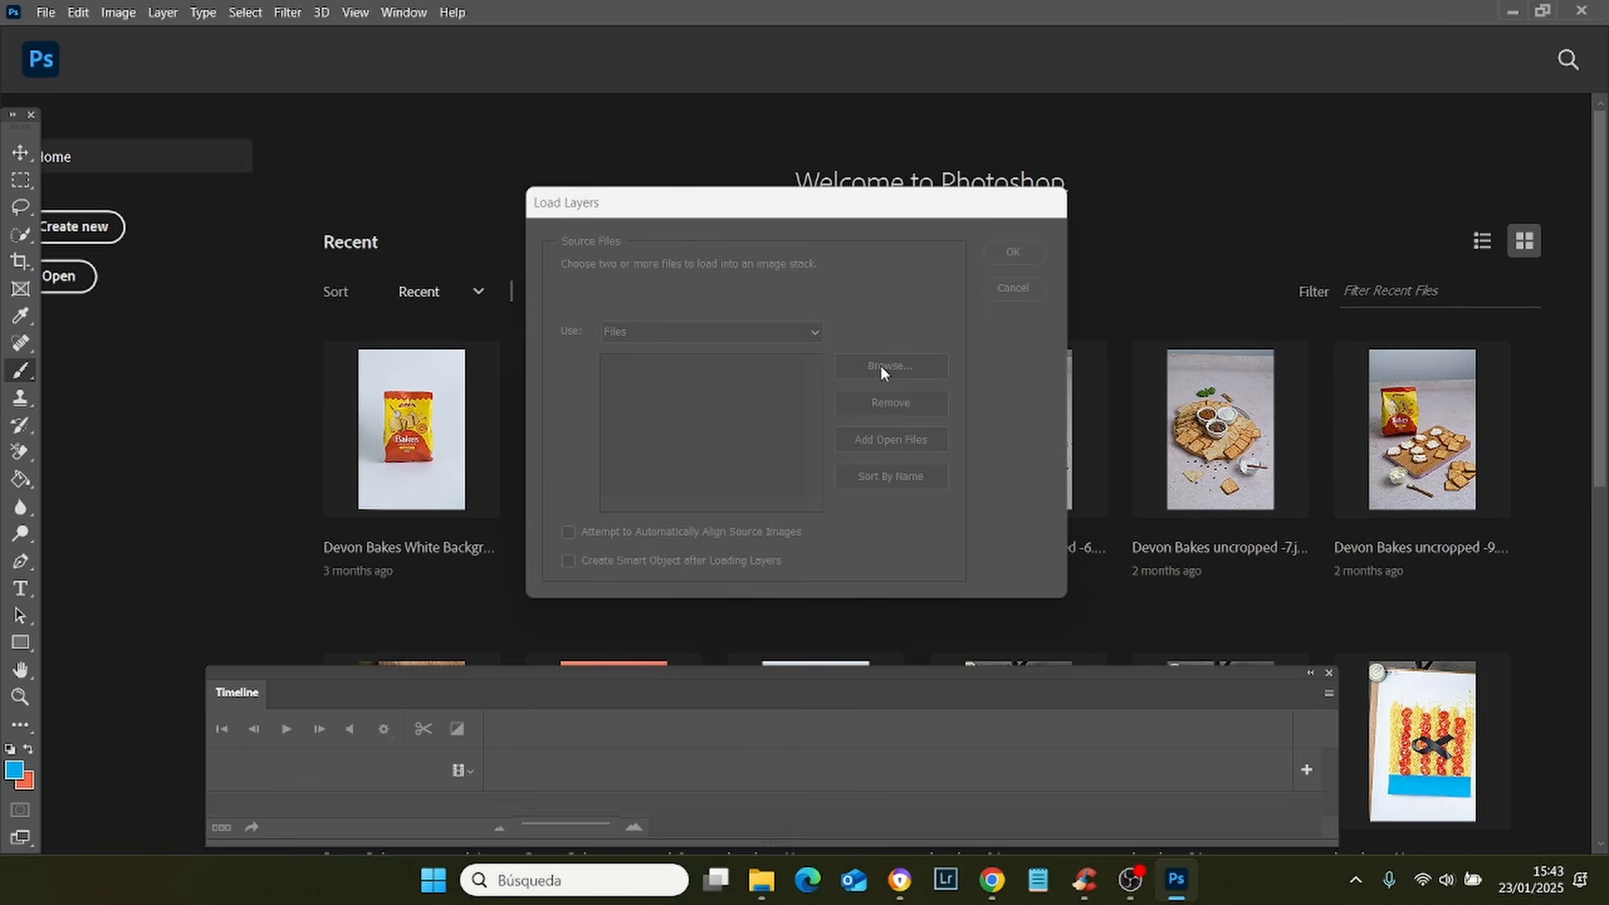
pyautogui.click(889, 366)
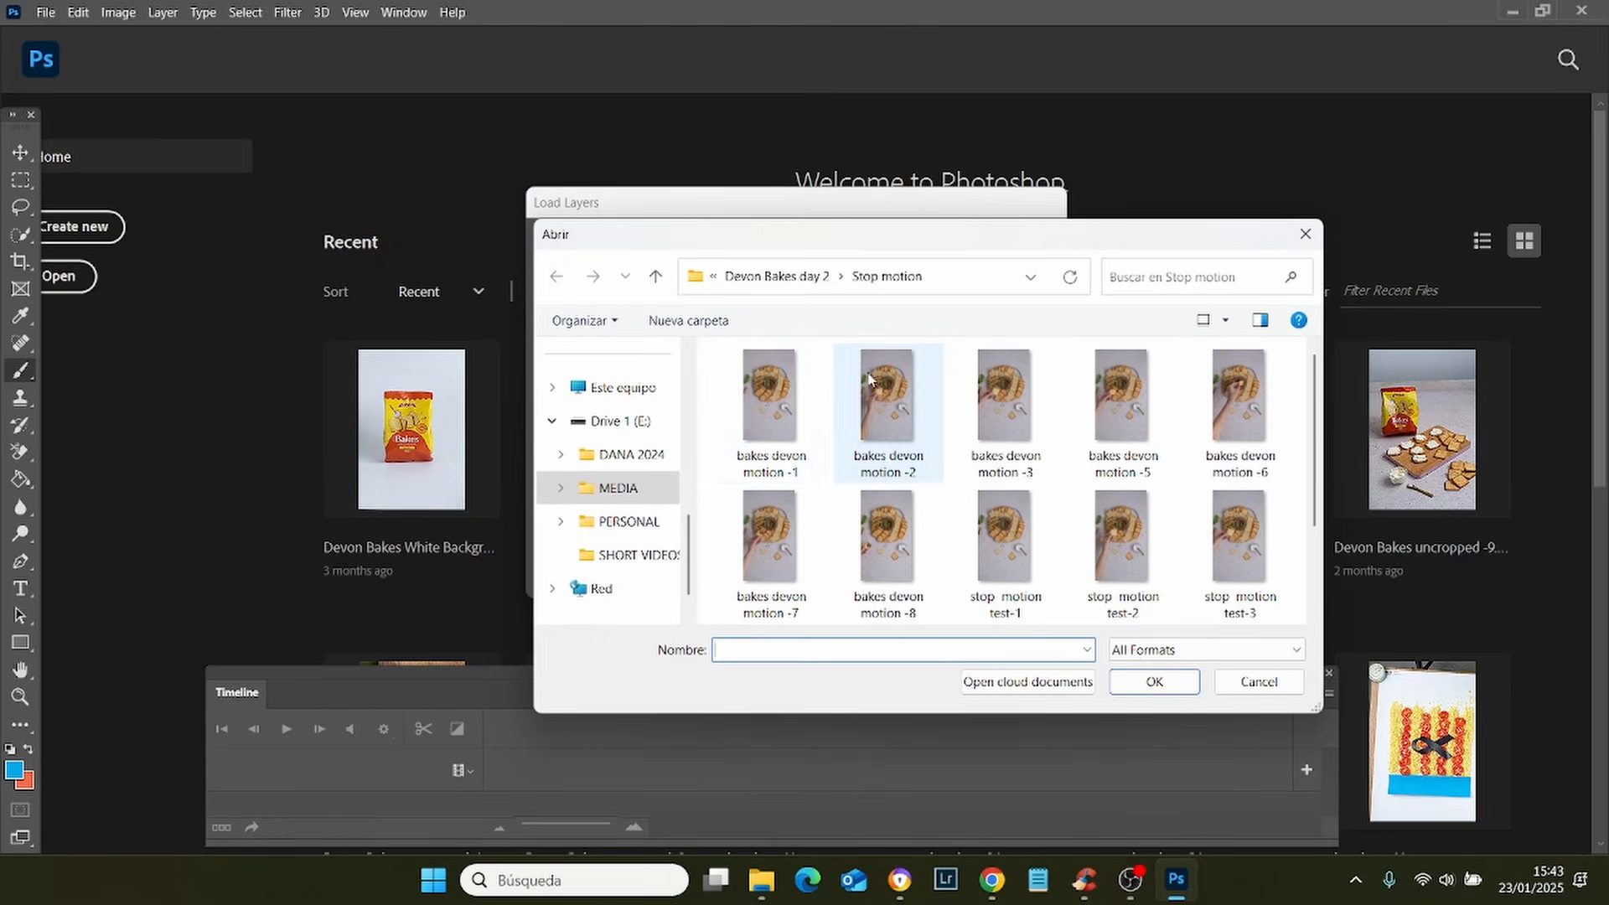
pyautogui.moveTo(713, 370); pyautogui.dragTo(1254, 624)
pyautogui.click(1153, 681)
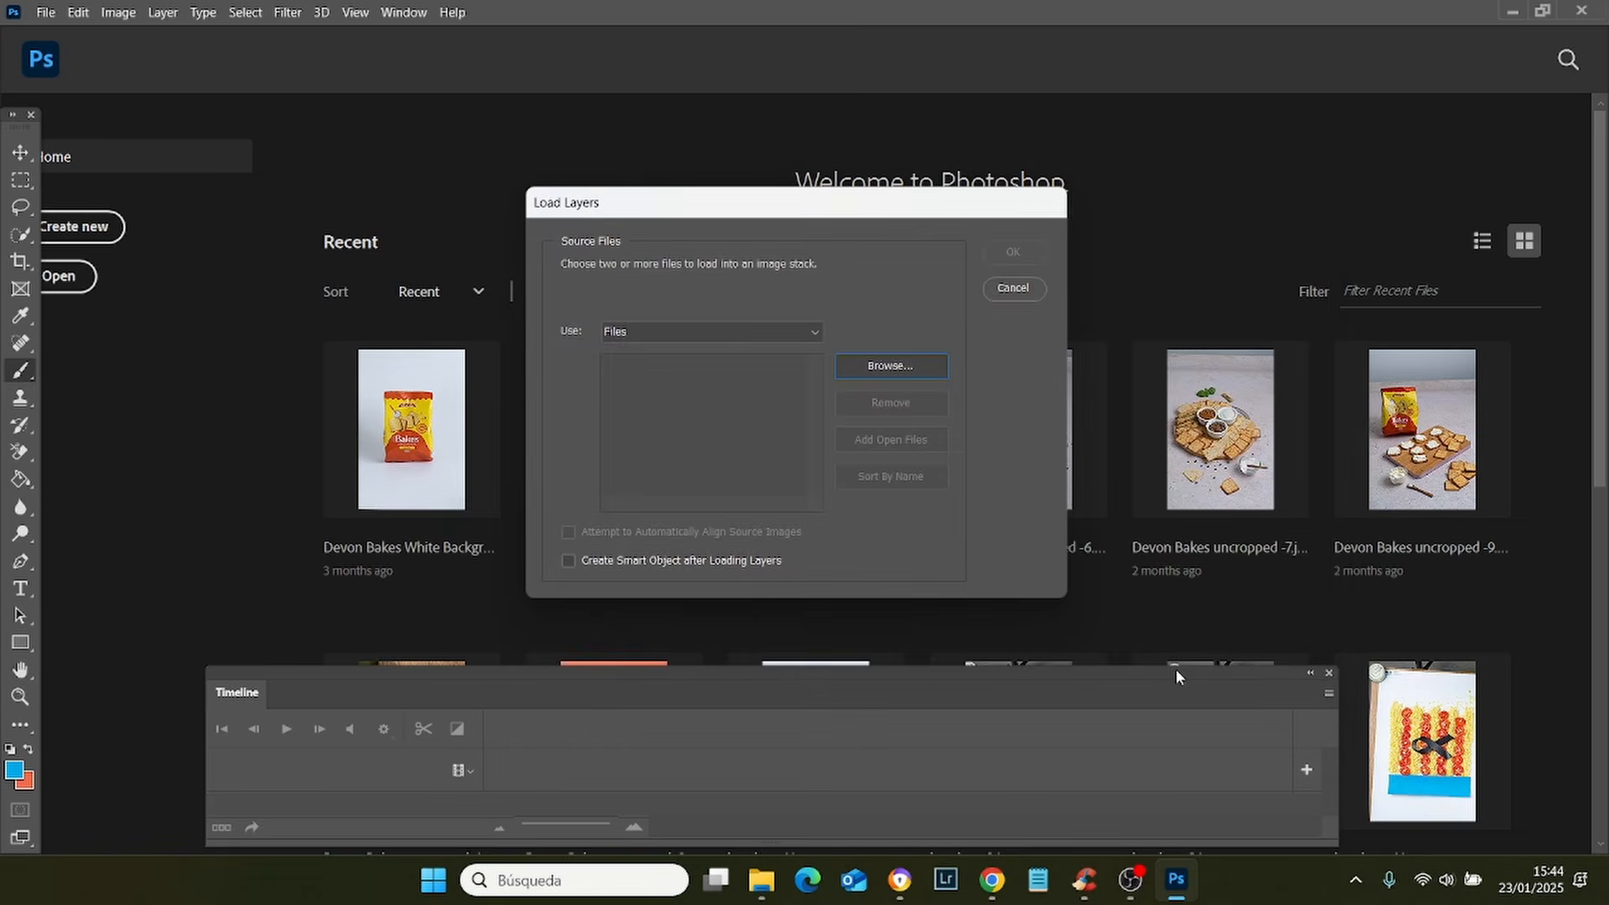
pyautogui.click(1011, 247)
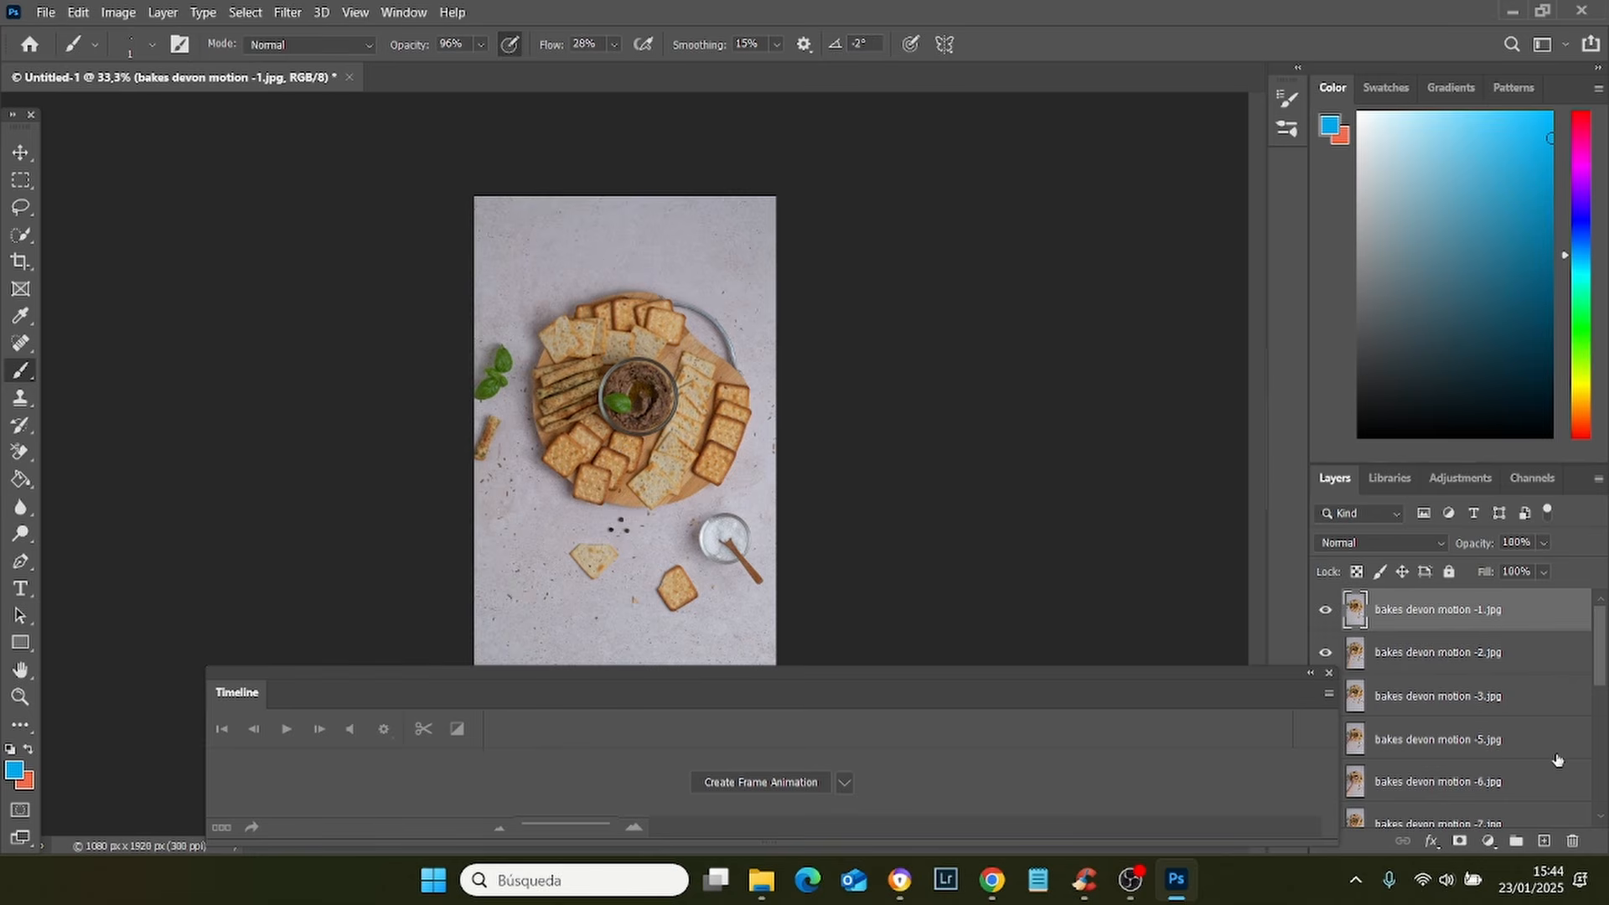
# Hide the Timeline panel and show it again.
pyautogui.moveTo(603, 698); pyautogui.dragTo(581, 675)
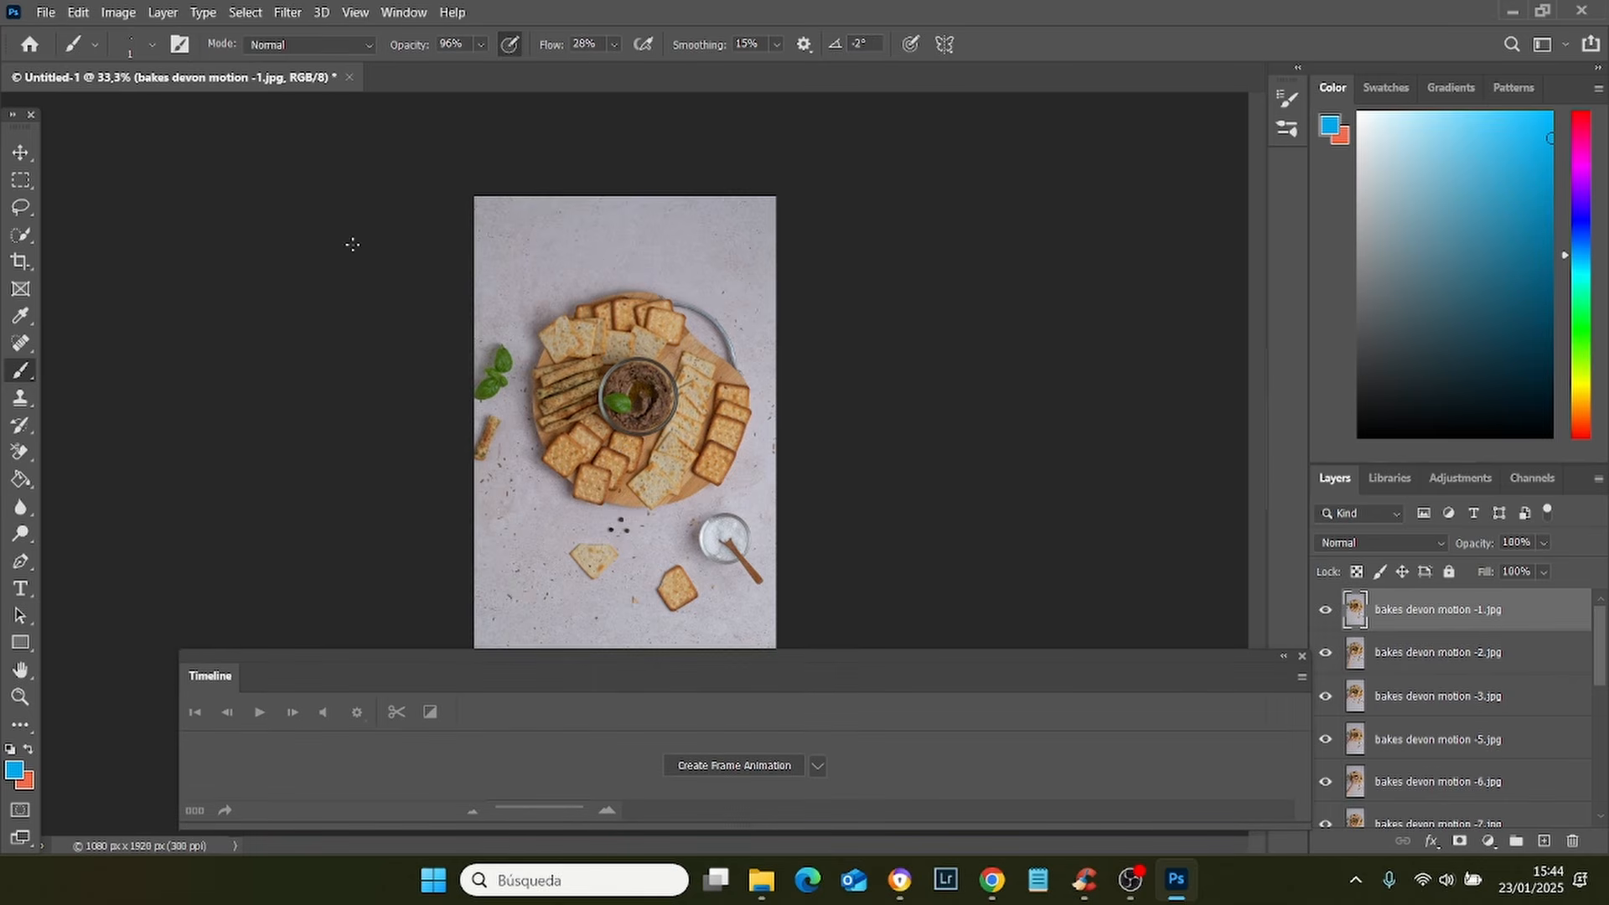
pyautogui.click(362, 12)
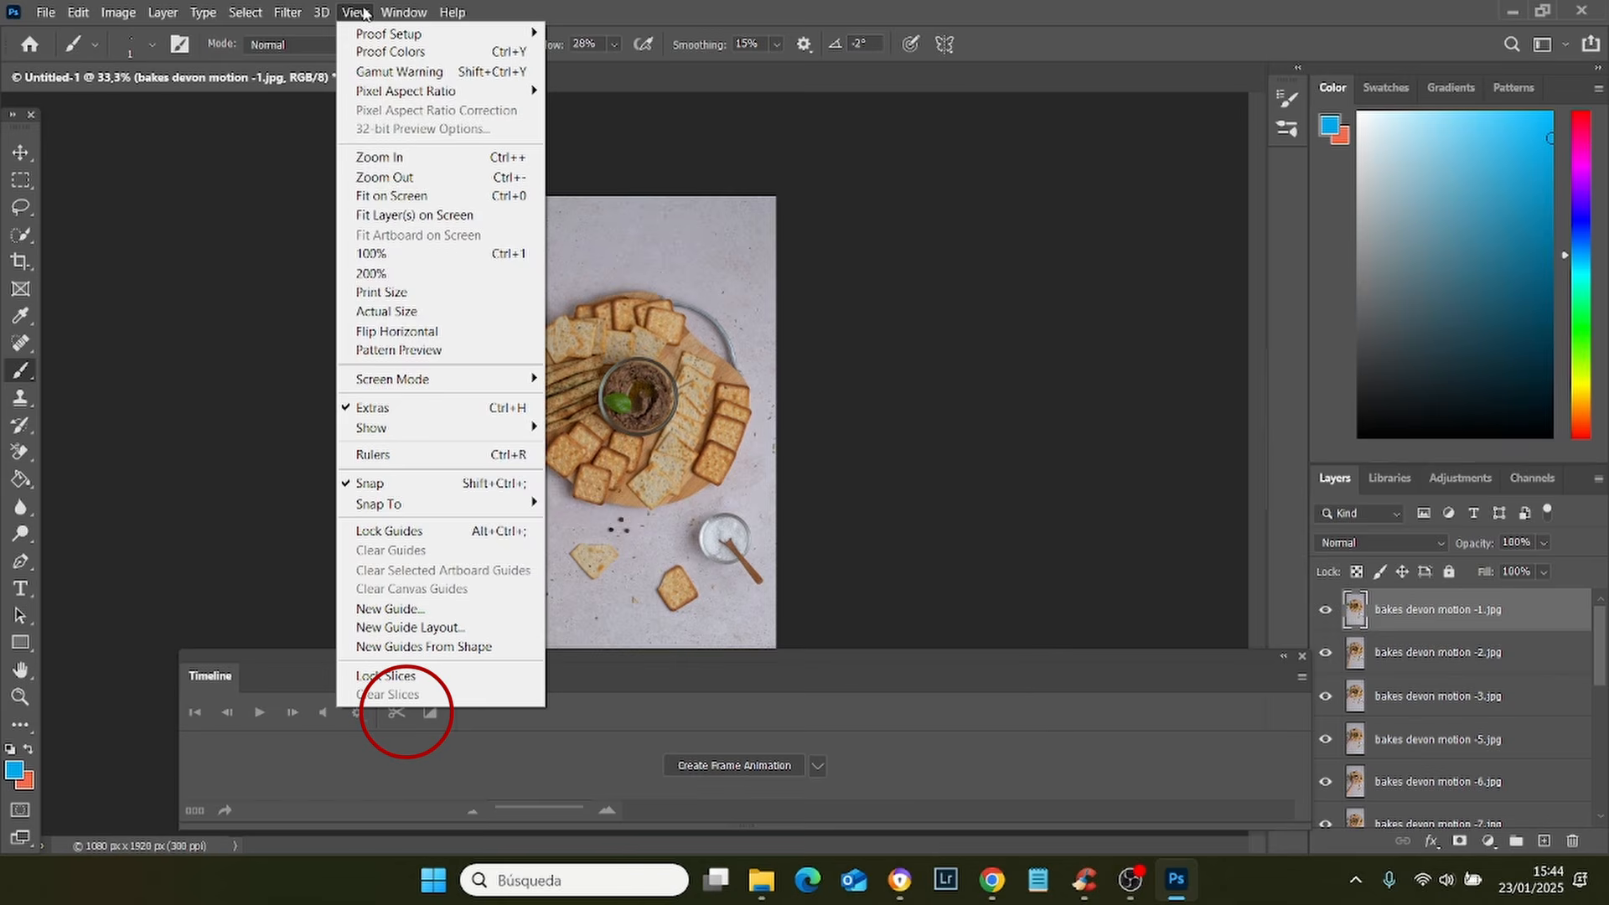
pyautogui.moveTo(403, 14)
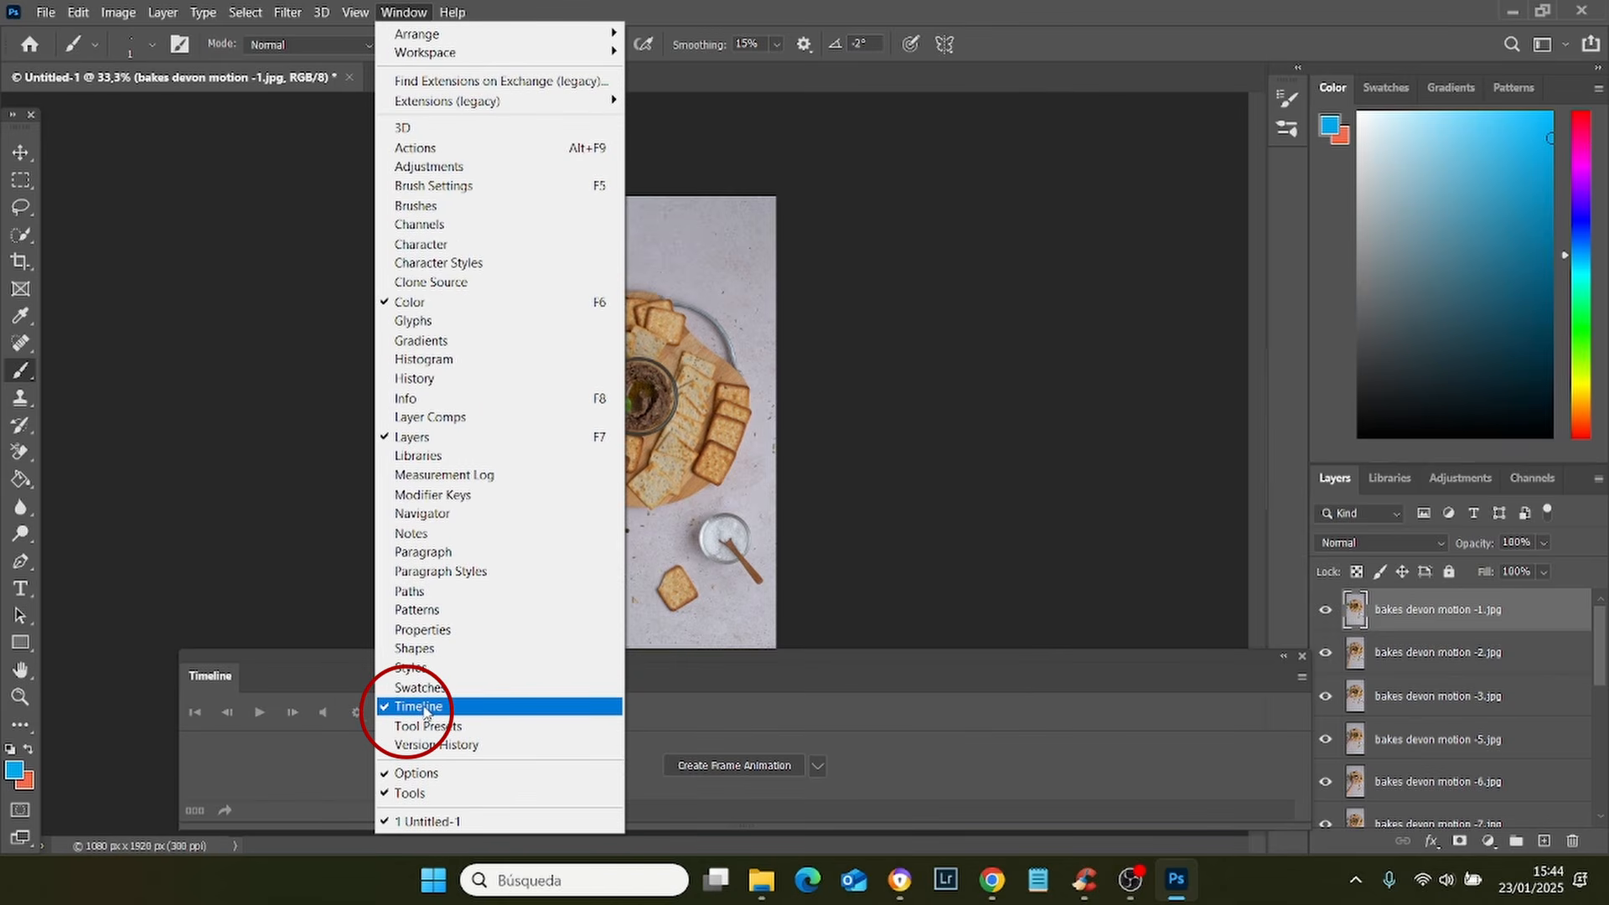
pyautogui.click(419, 706)
pyautogui.click(403, 12)
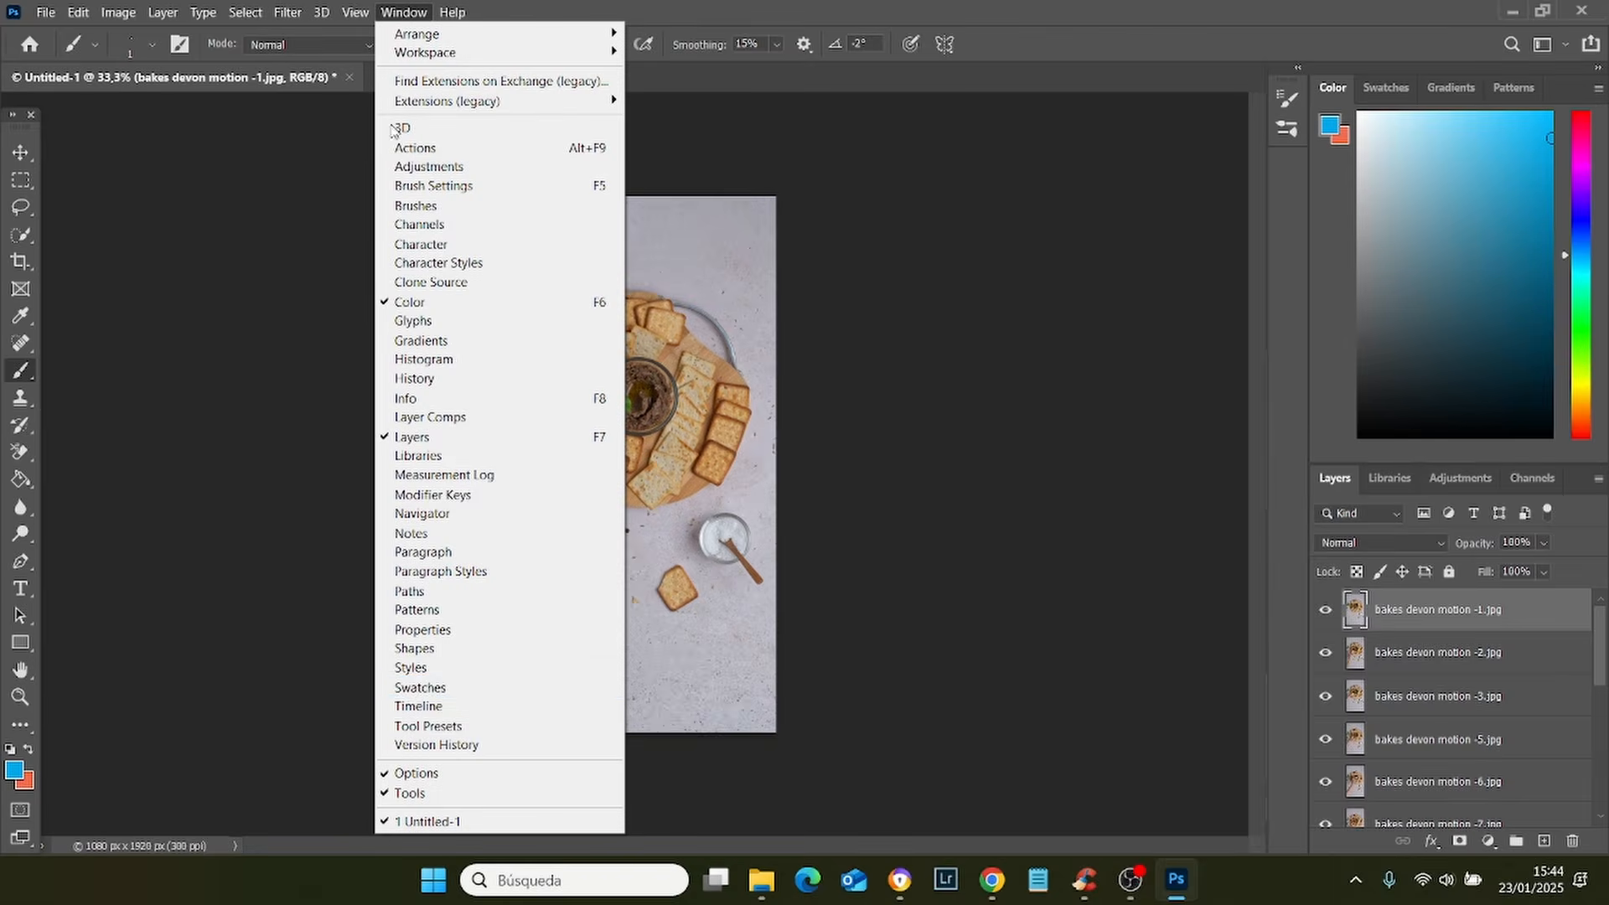
pyautogui.click(428, 709)
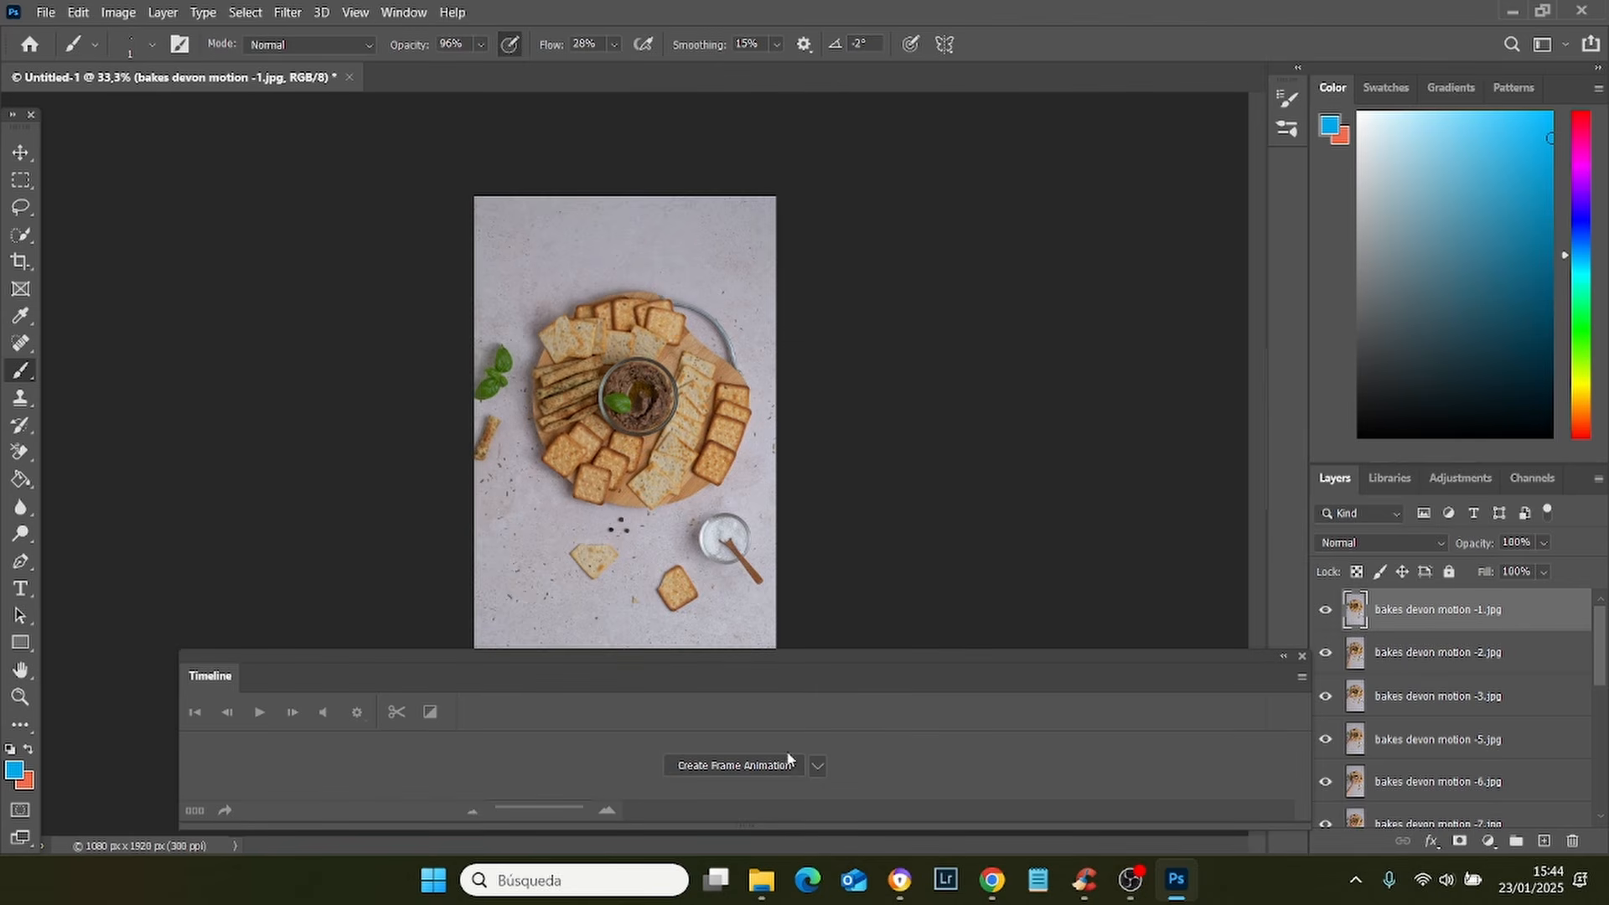
# Create a frame animation in the Timeline and reposition the panel below the photo.
pyautogui.moveTo(761, 684); pyautogui.dragTo(758, 652)
pyautogui.click(713, 745)
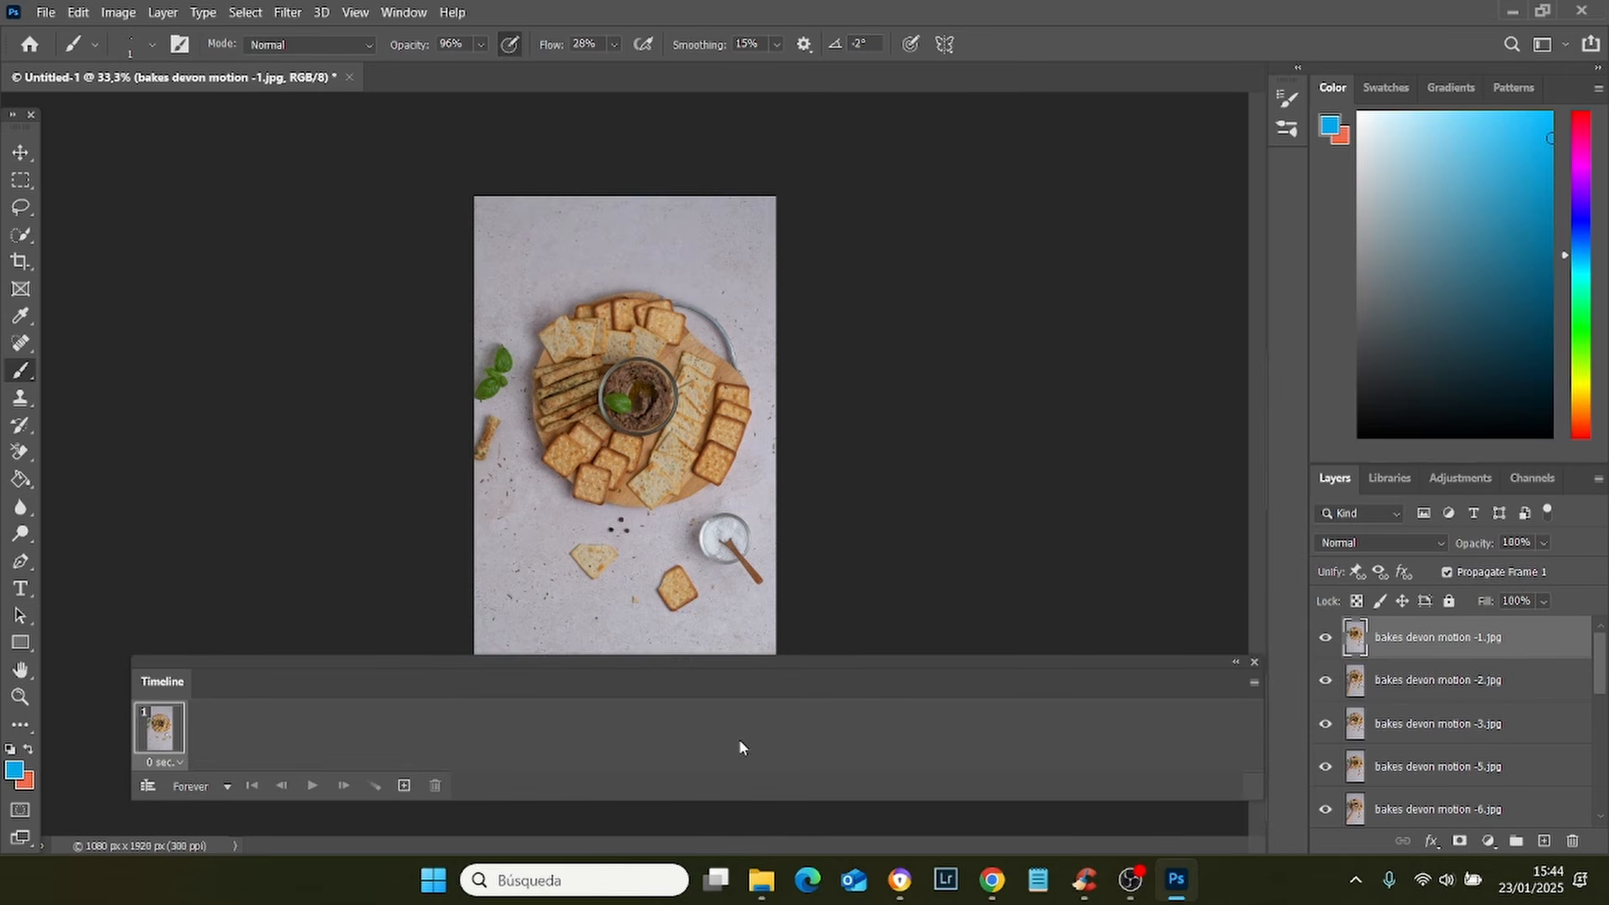
pyautogui.moveTo(847, 690); pyautogui.dragTo(802, 705)
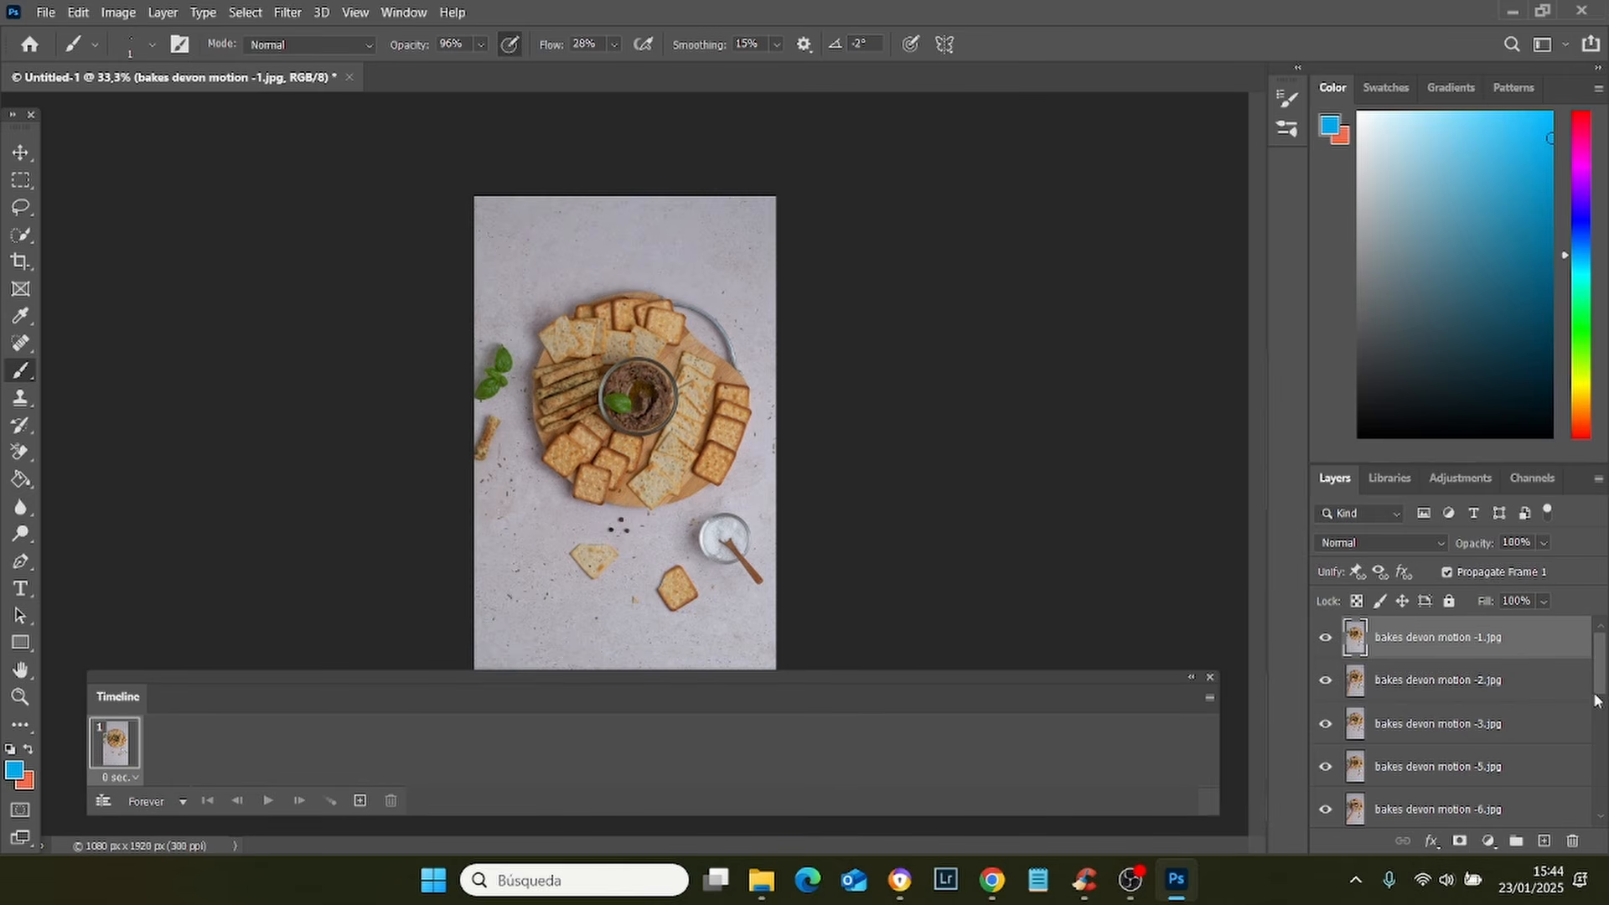
# Select all the photo layers and make animation frames from them.
pyautogui.moveTo(1602, 676); pyautogui.dragTo(1585, 634)
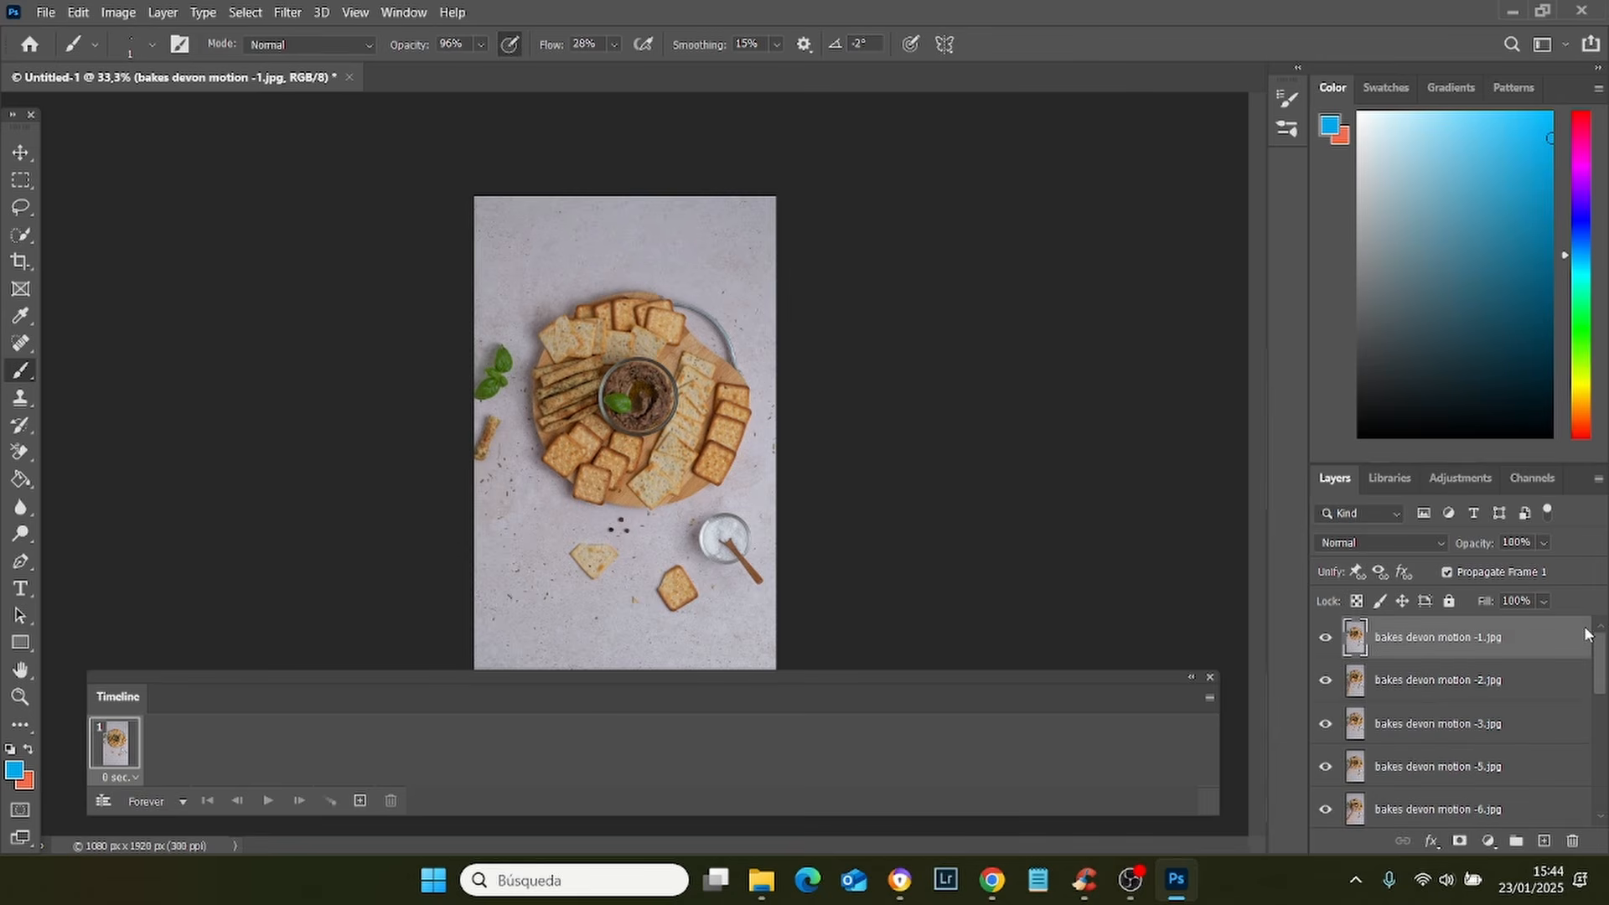
pyautogui.keyDown('shift'); pyautogui.click(1512, 682); pyautogui.keyUp('shift')
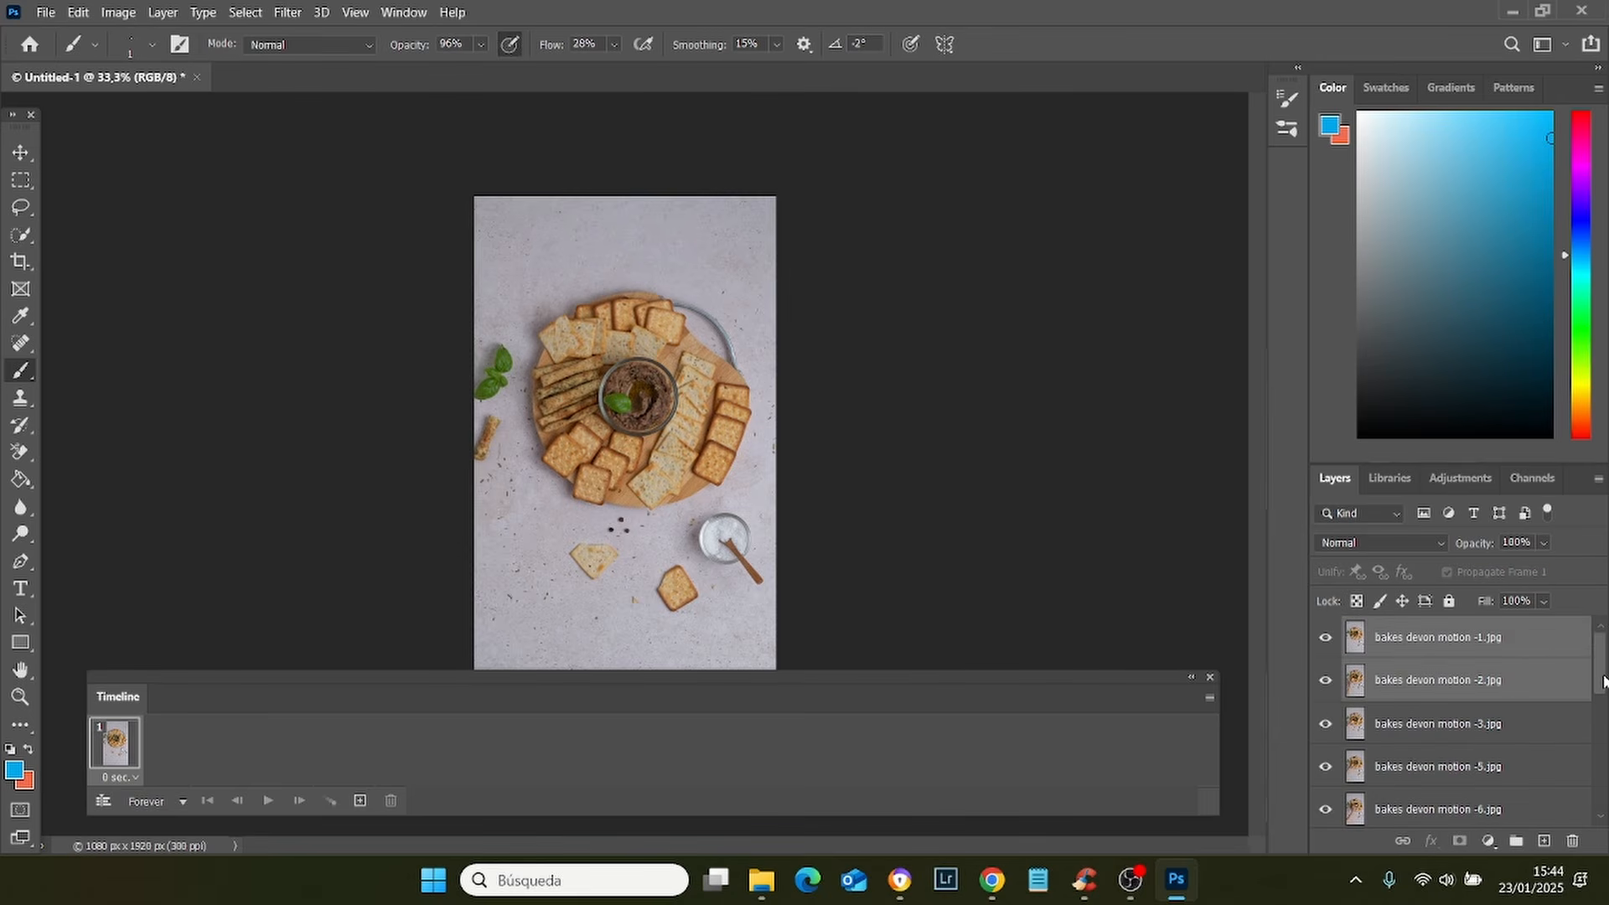
pyautogui.moveTo(1603, 681); pyautogui.dragTo(1602, 703)
pyautogui.moveTo(1601, 700); pyautogui.dragTo(1590, 632)
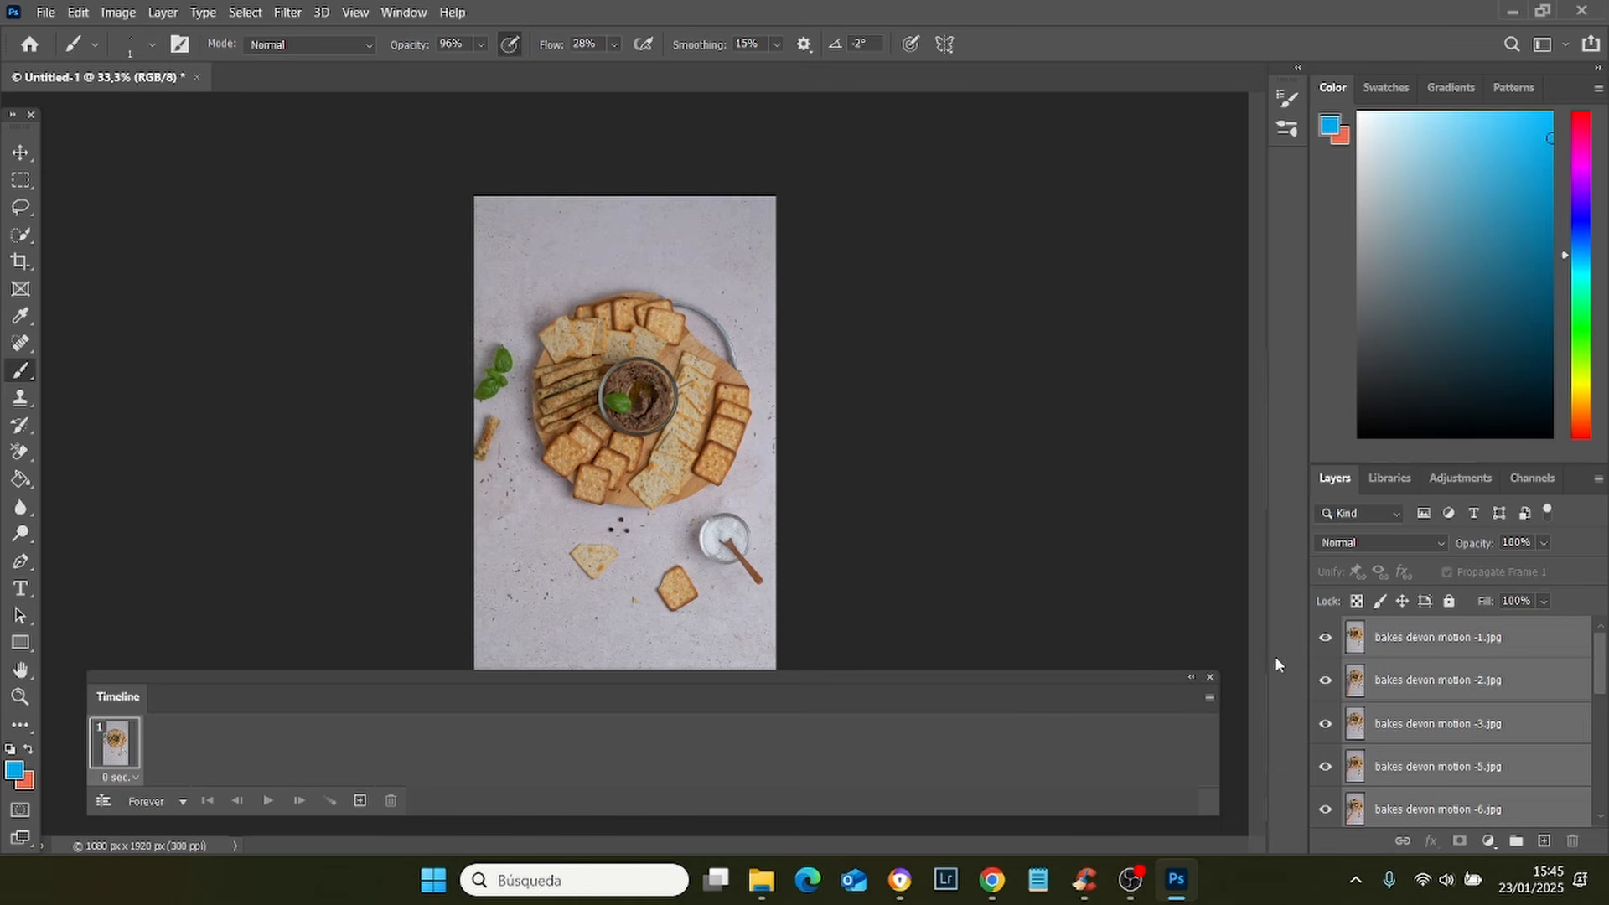
pyautogui.click(1209, 703)
pyautogui.click(1210, 702)
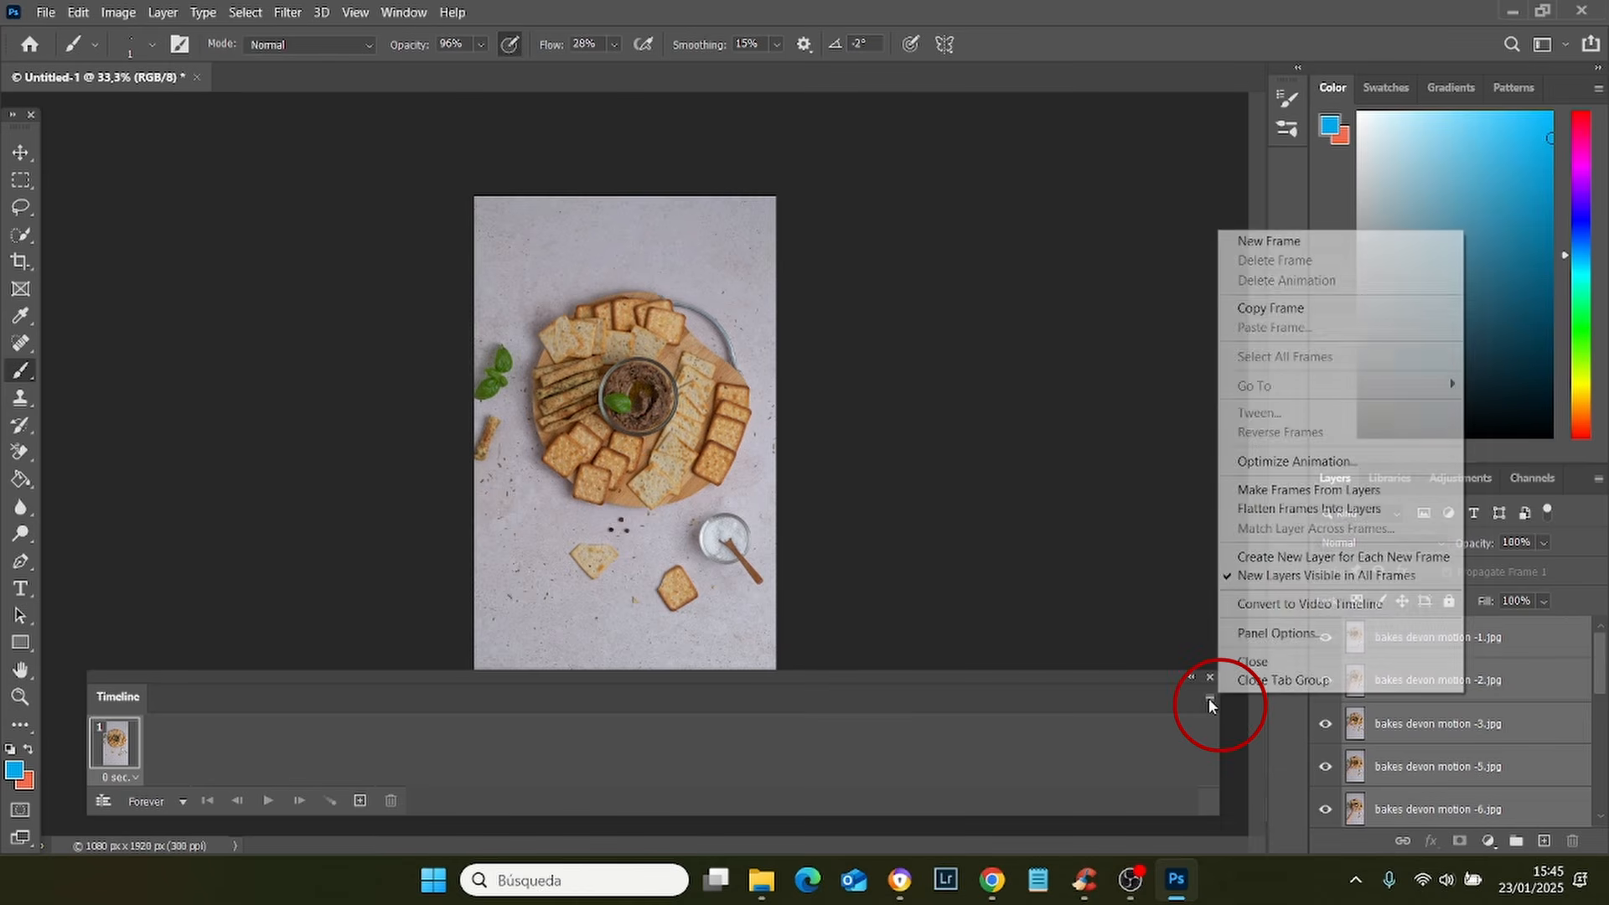
pyautogui.click(1250, 491)
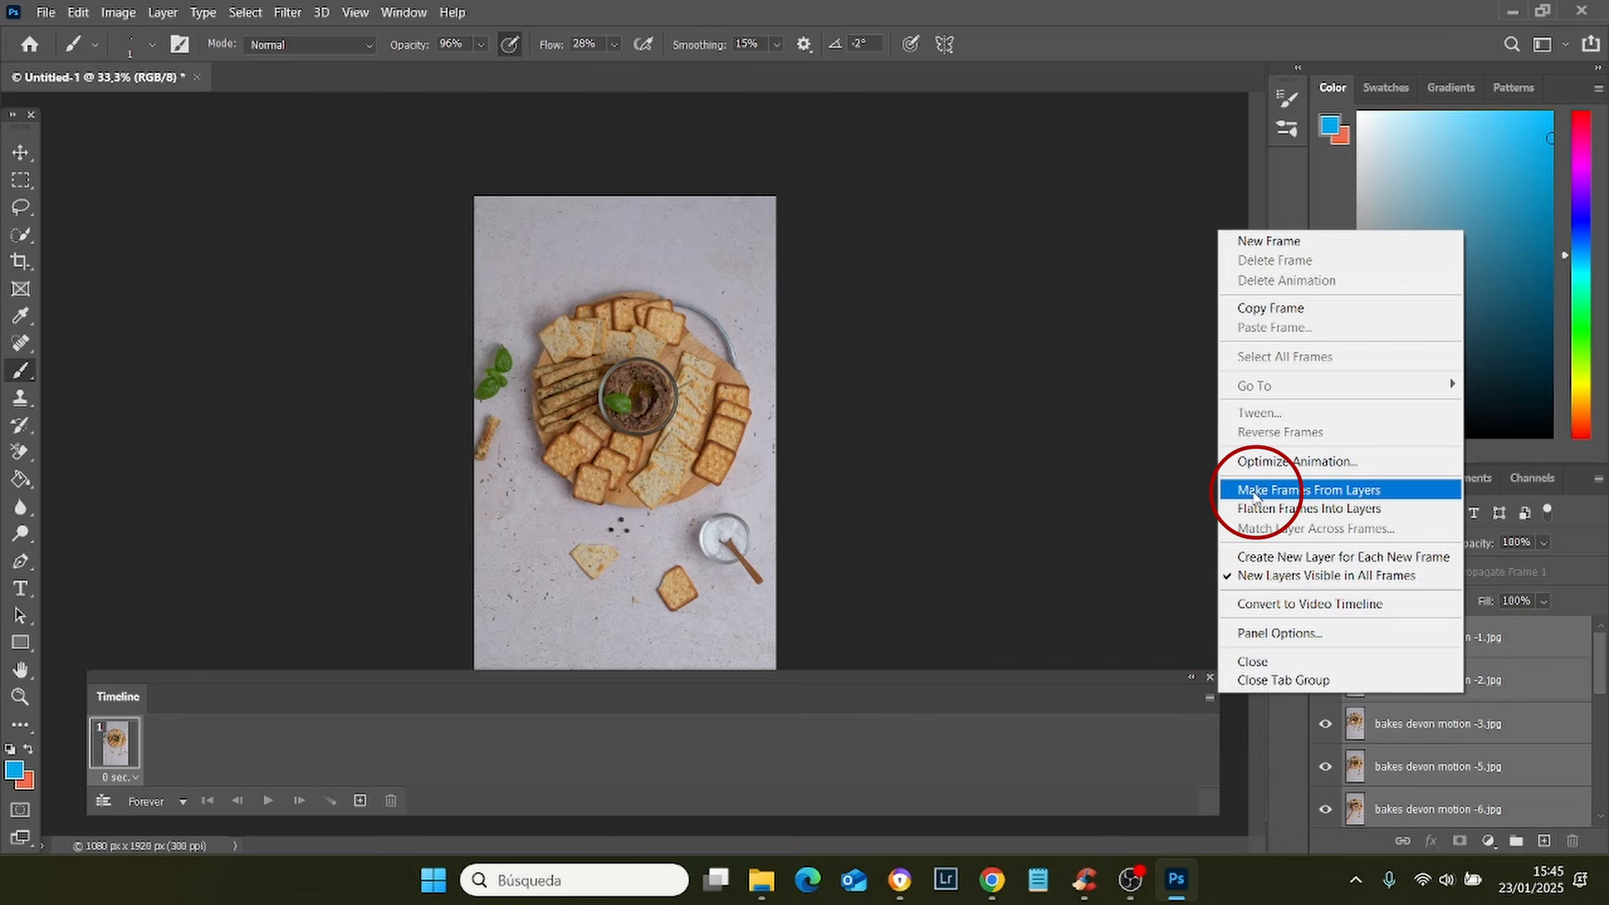
# Reverse the order of the animation frames and play the sequence.
pyautogui.click(1211, 698)
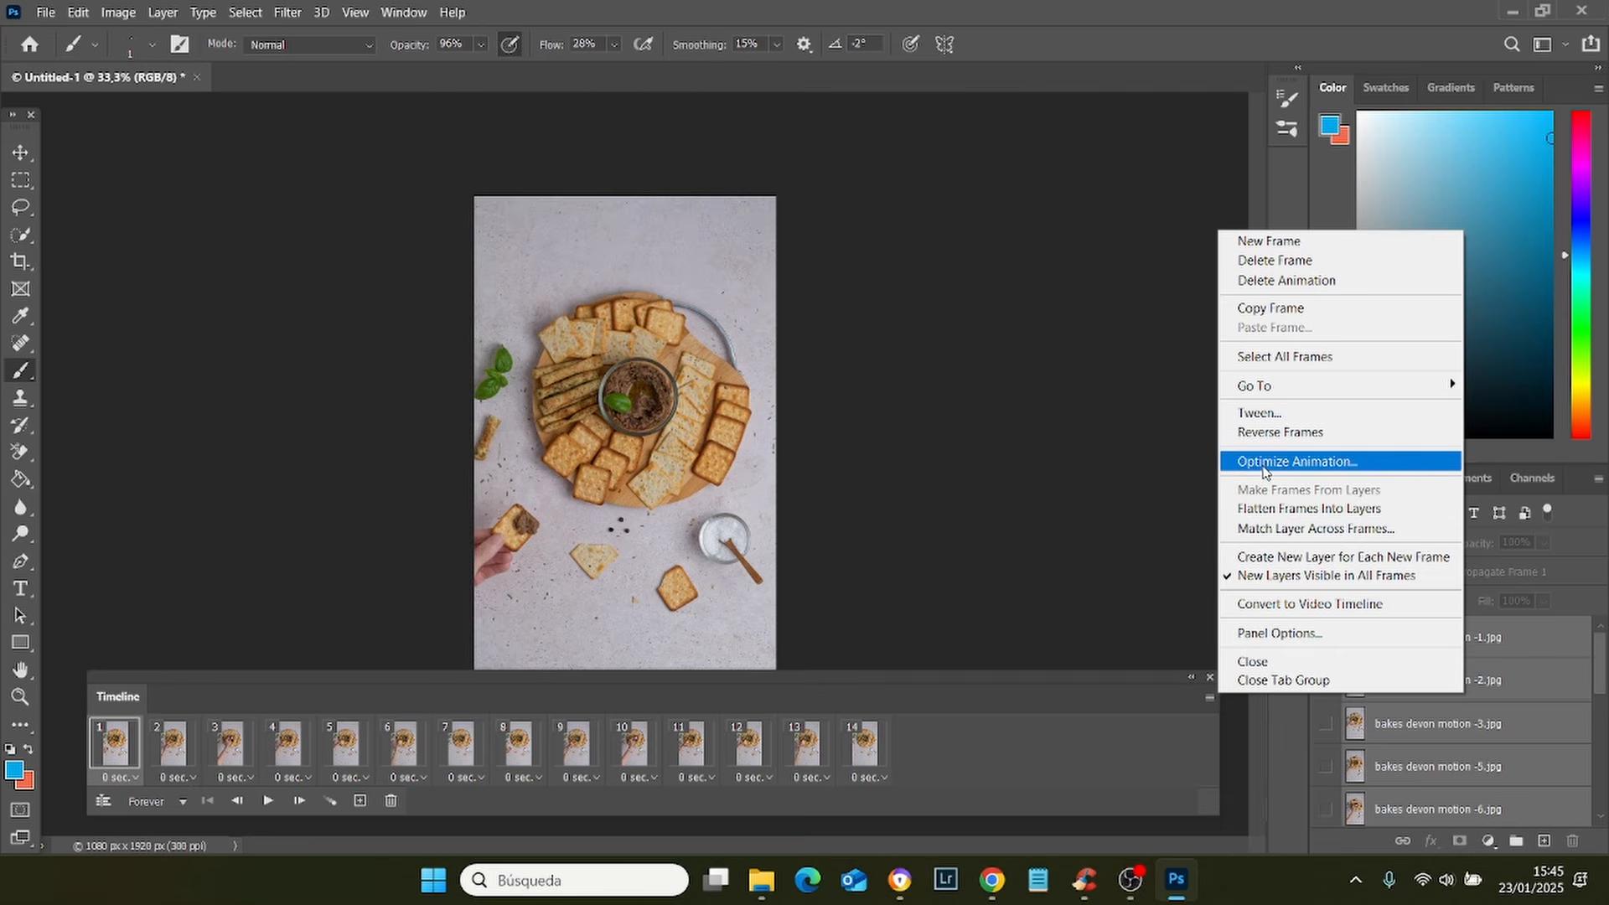
pyautogui.click(1260, 437)
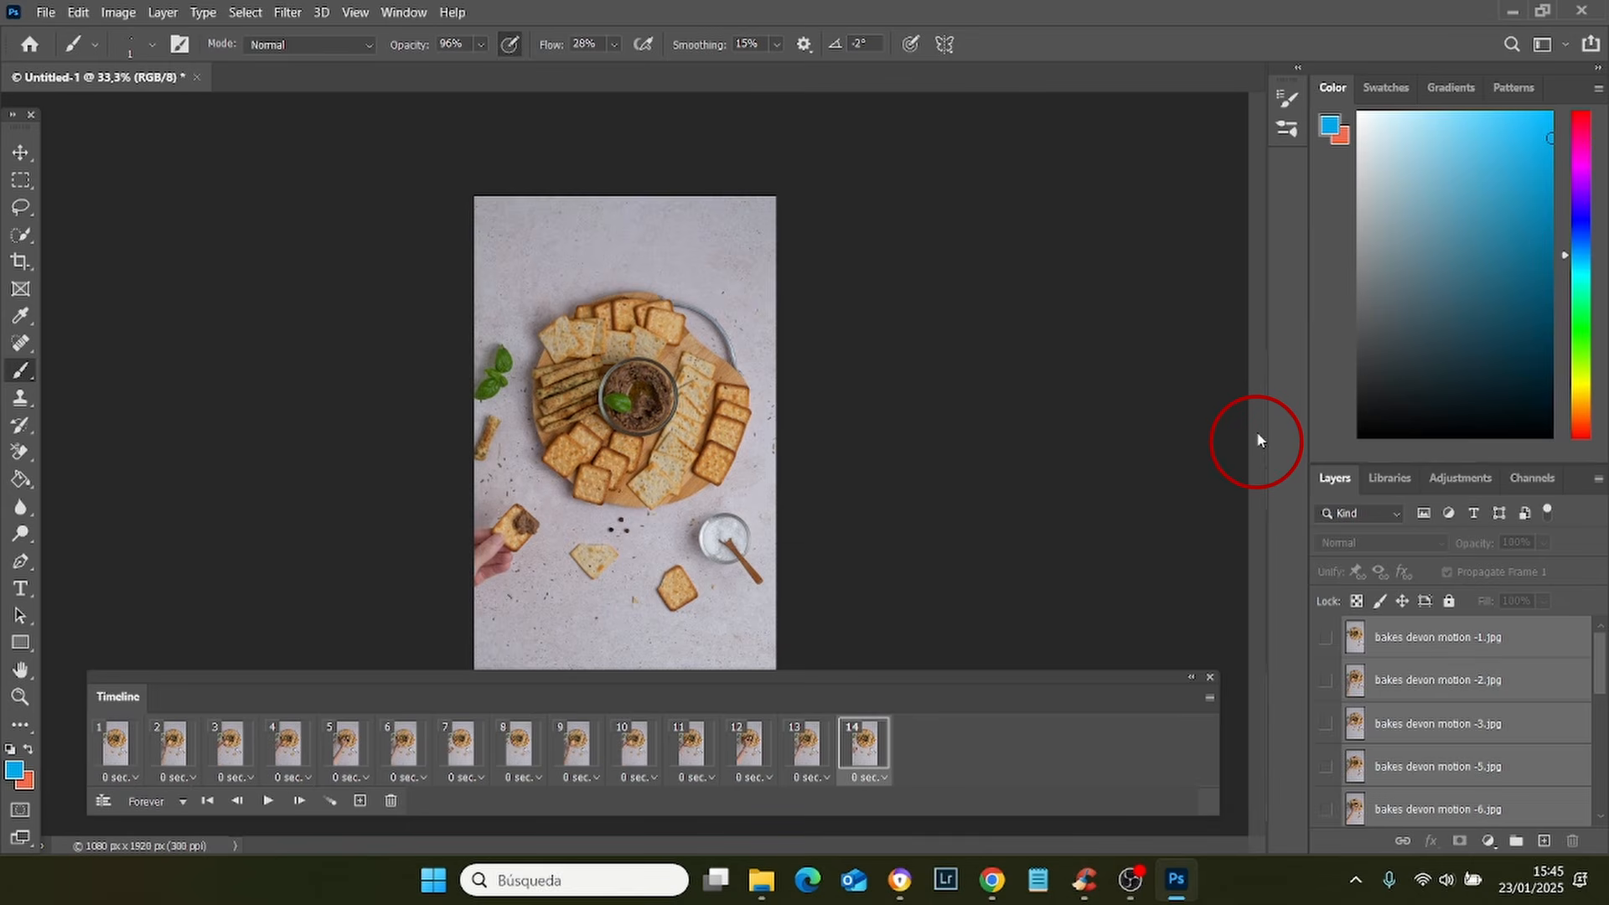
pyautogui.moveTo(403, 696); pyautogui.dragTo(450, 698)
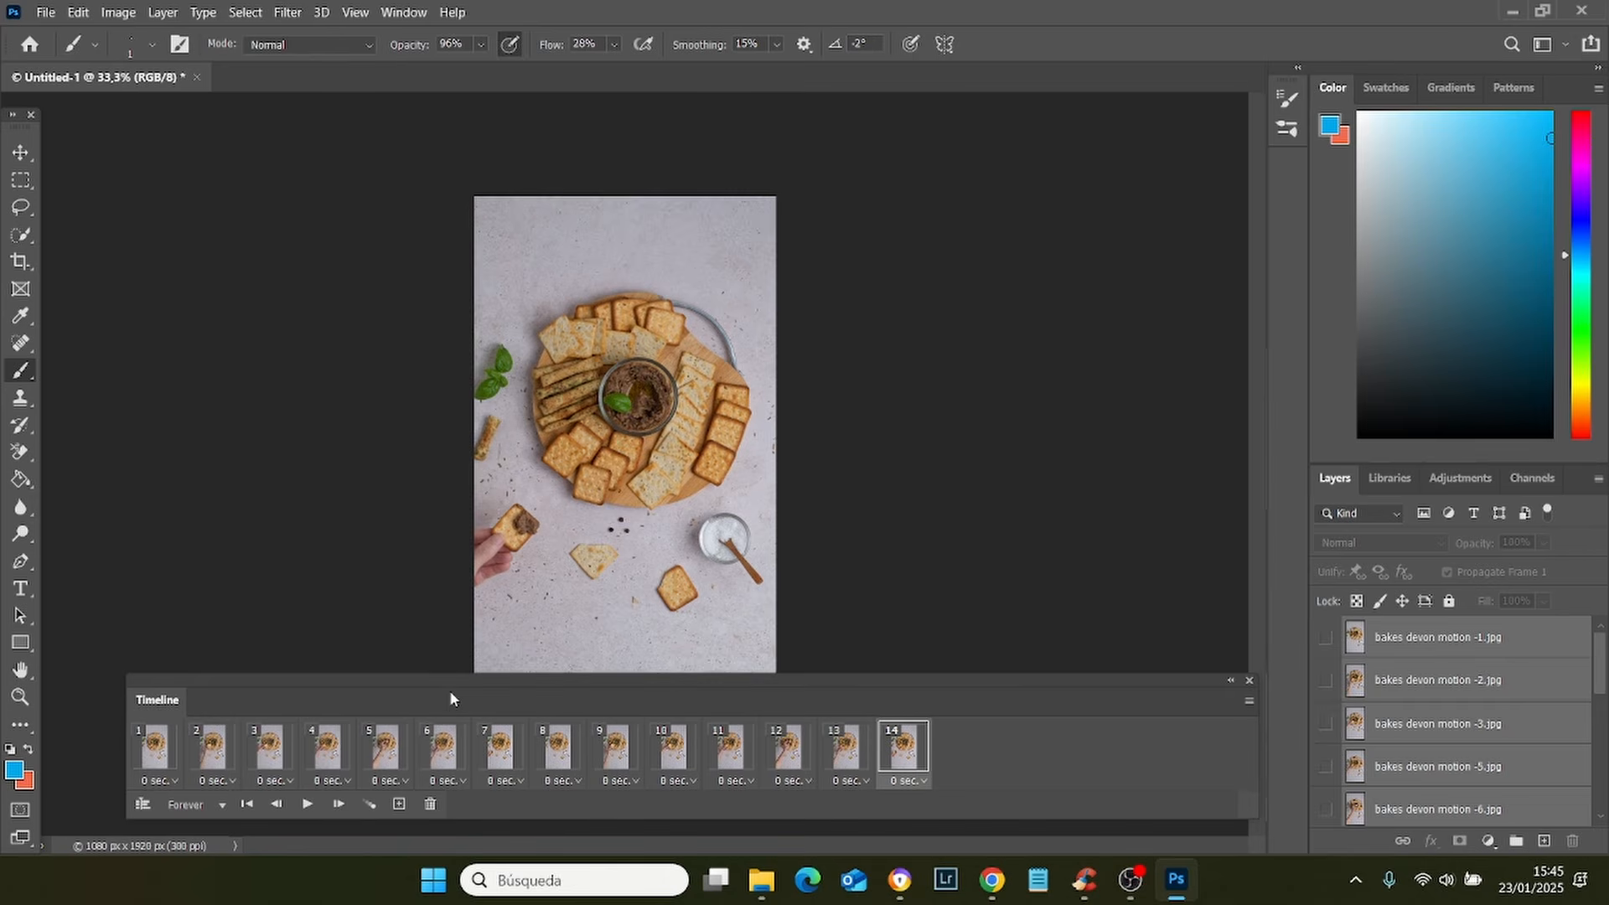
pyautogui.click(307, 809)
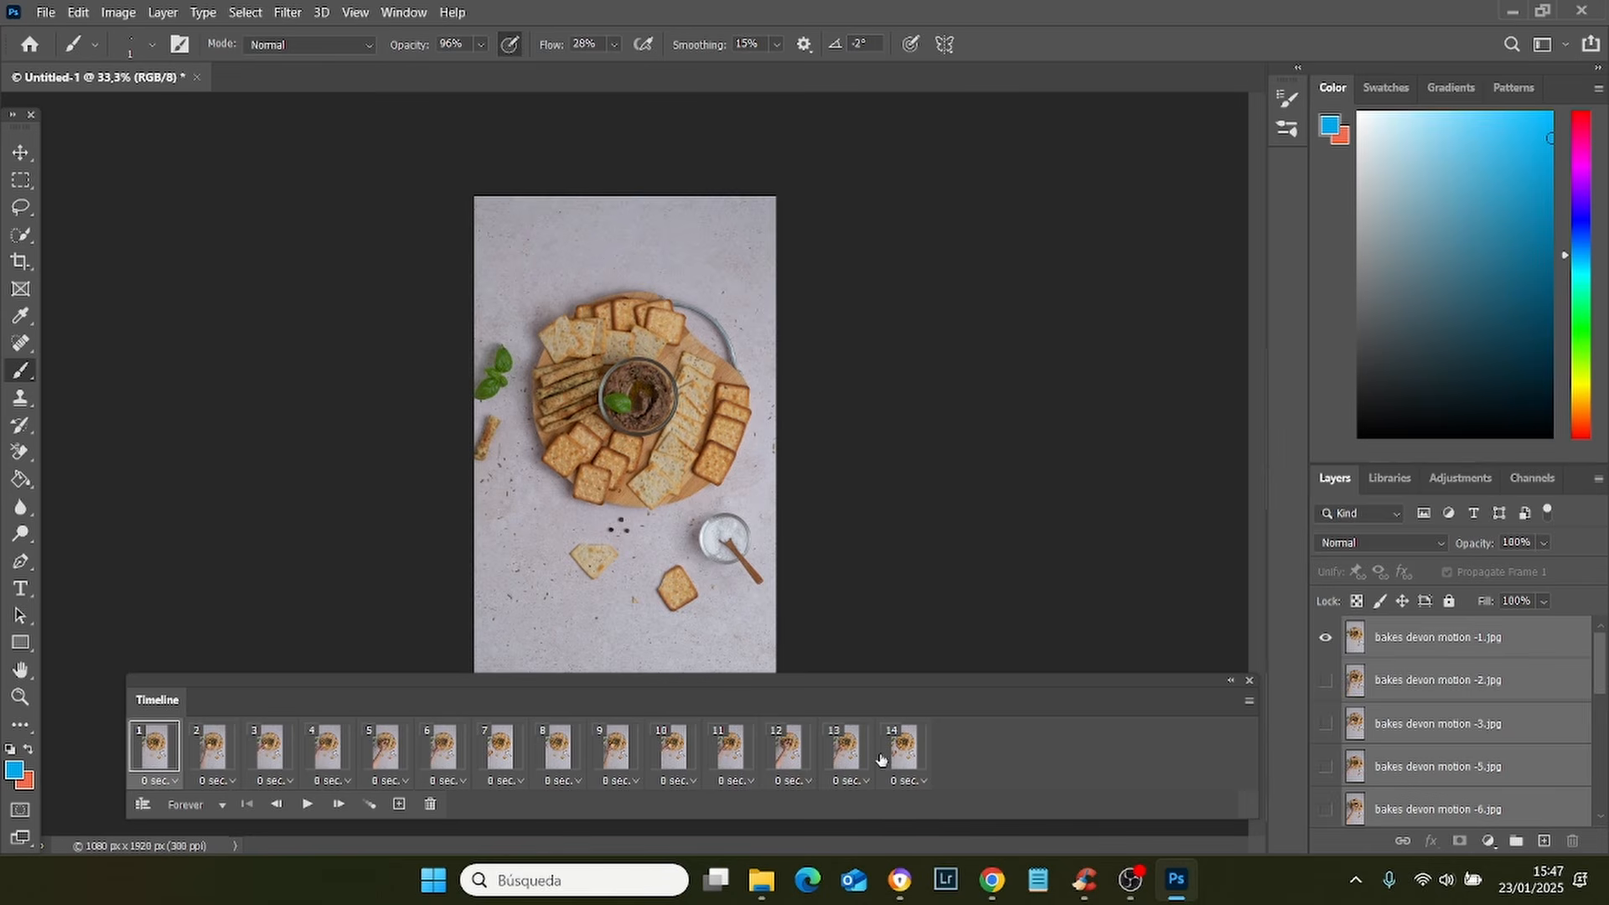
# Set the delay of all 14 frames to 0.2 seconds and preview the animation.
pyautogui.keyDown('shift'); pyautogui.click(884, 754); pyautogui.keyUp('shift')
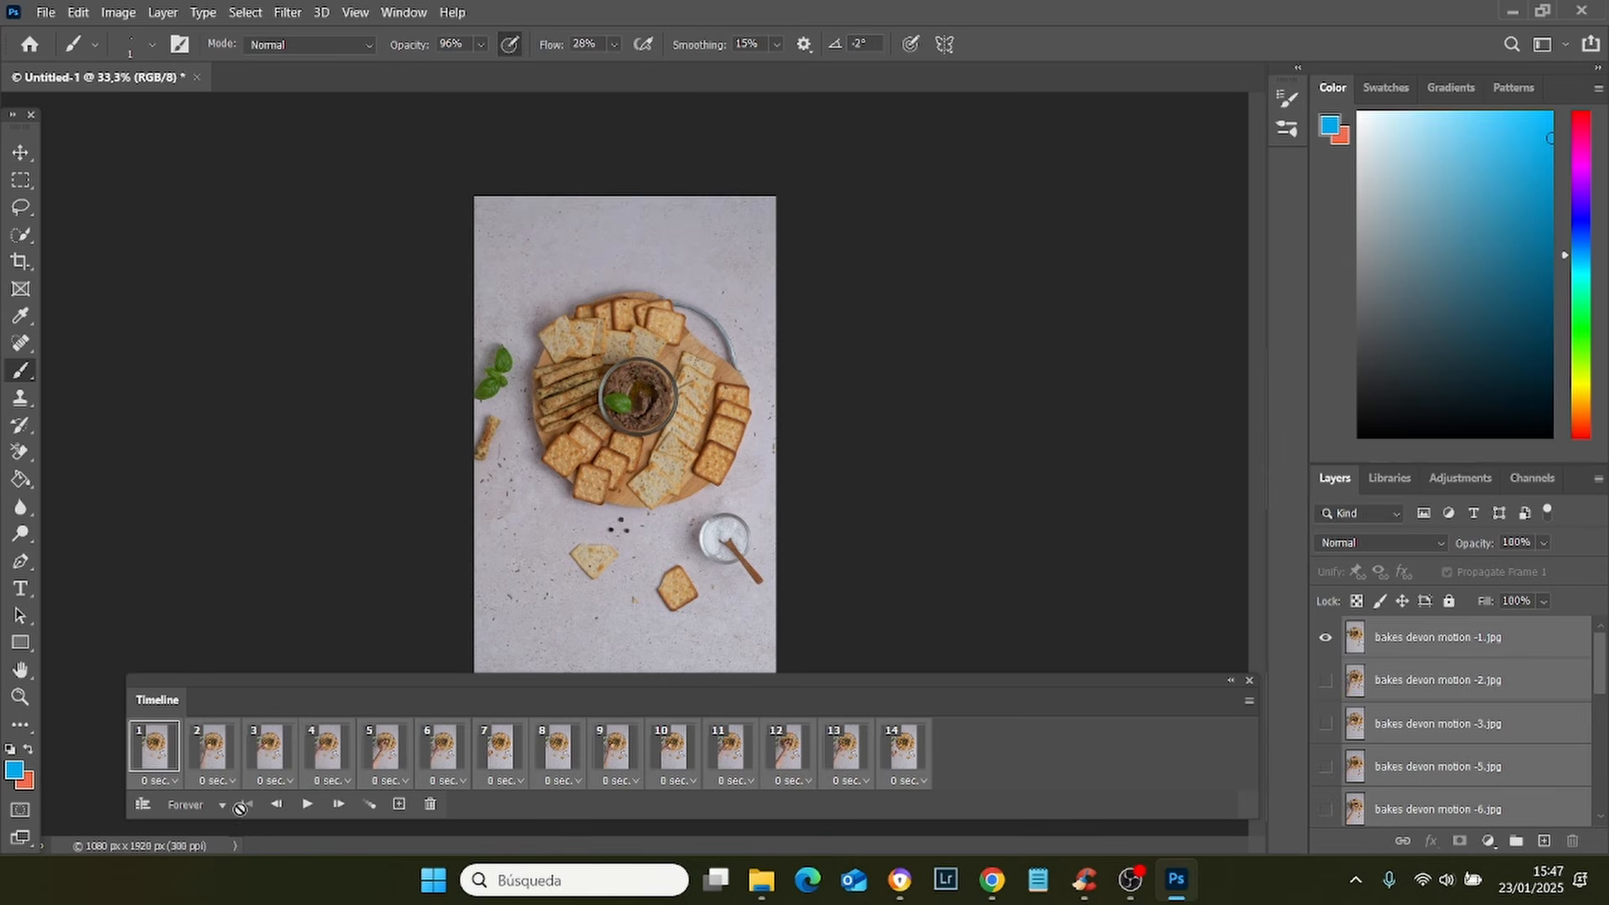
pyautogui.click(174, 782)
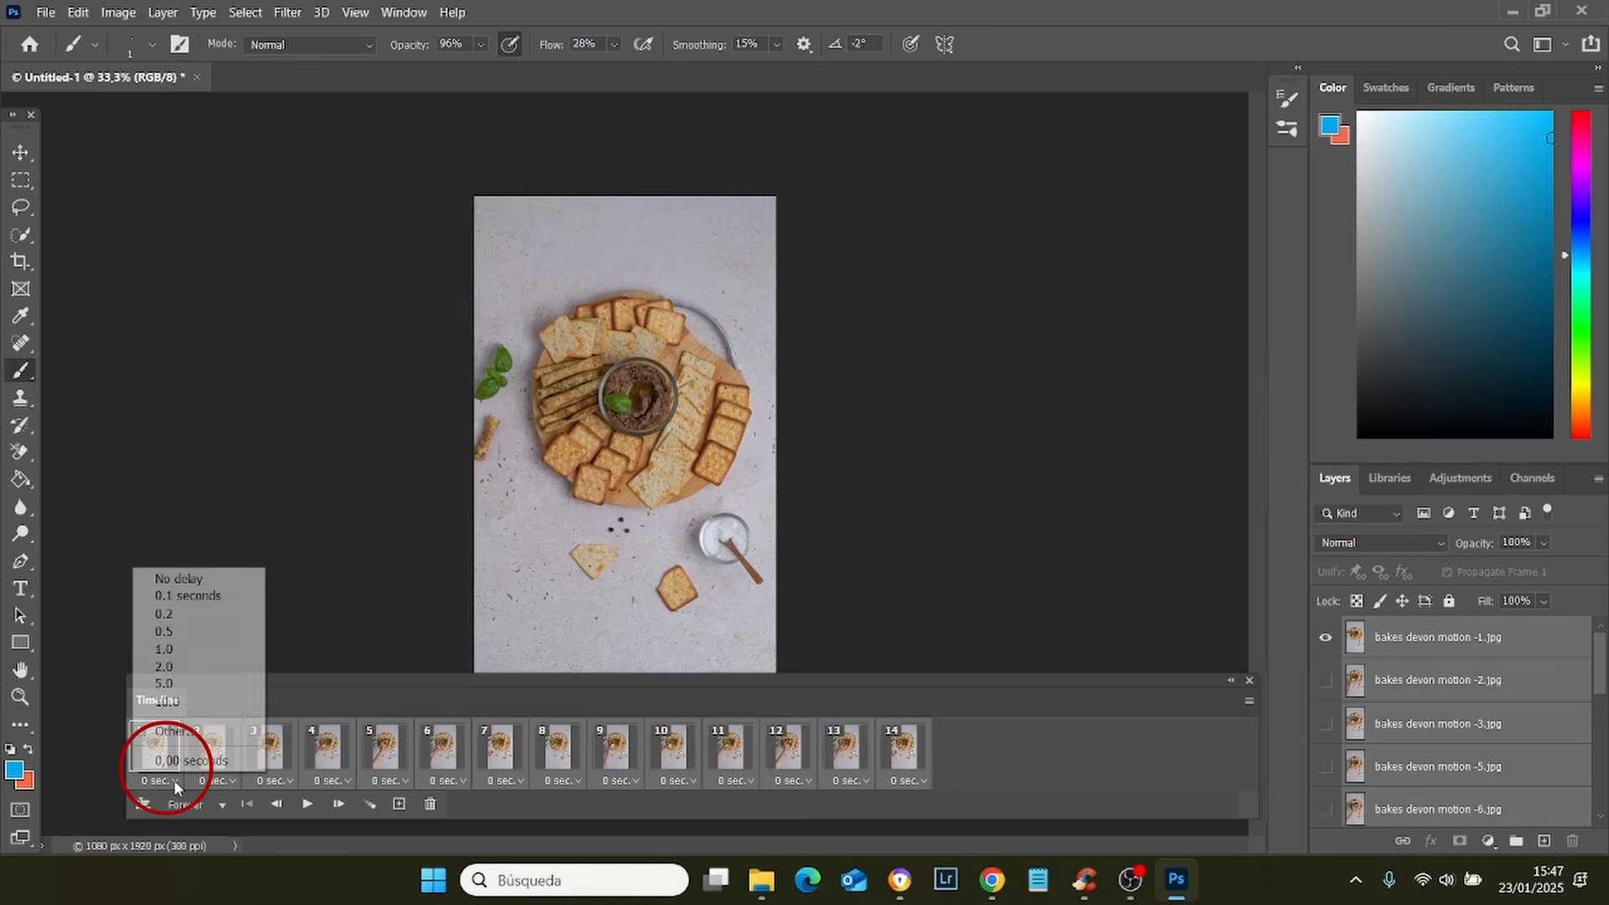
pyautogui.click(172, 616)
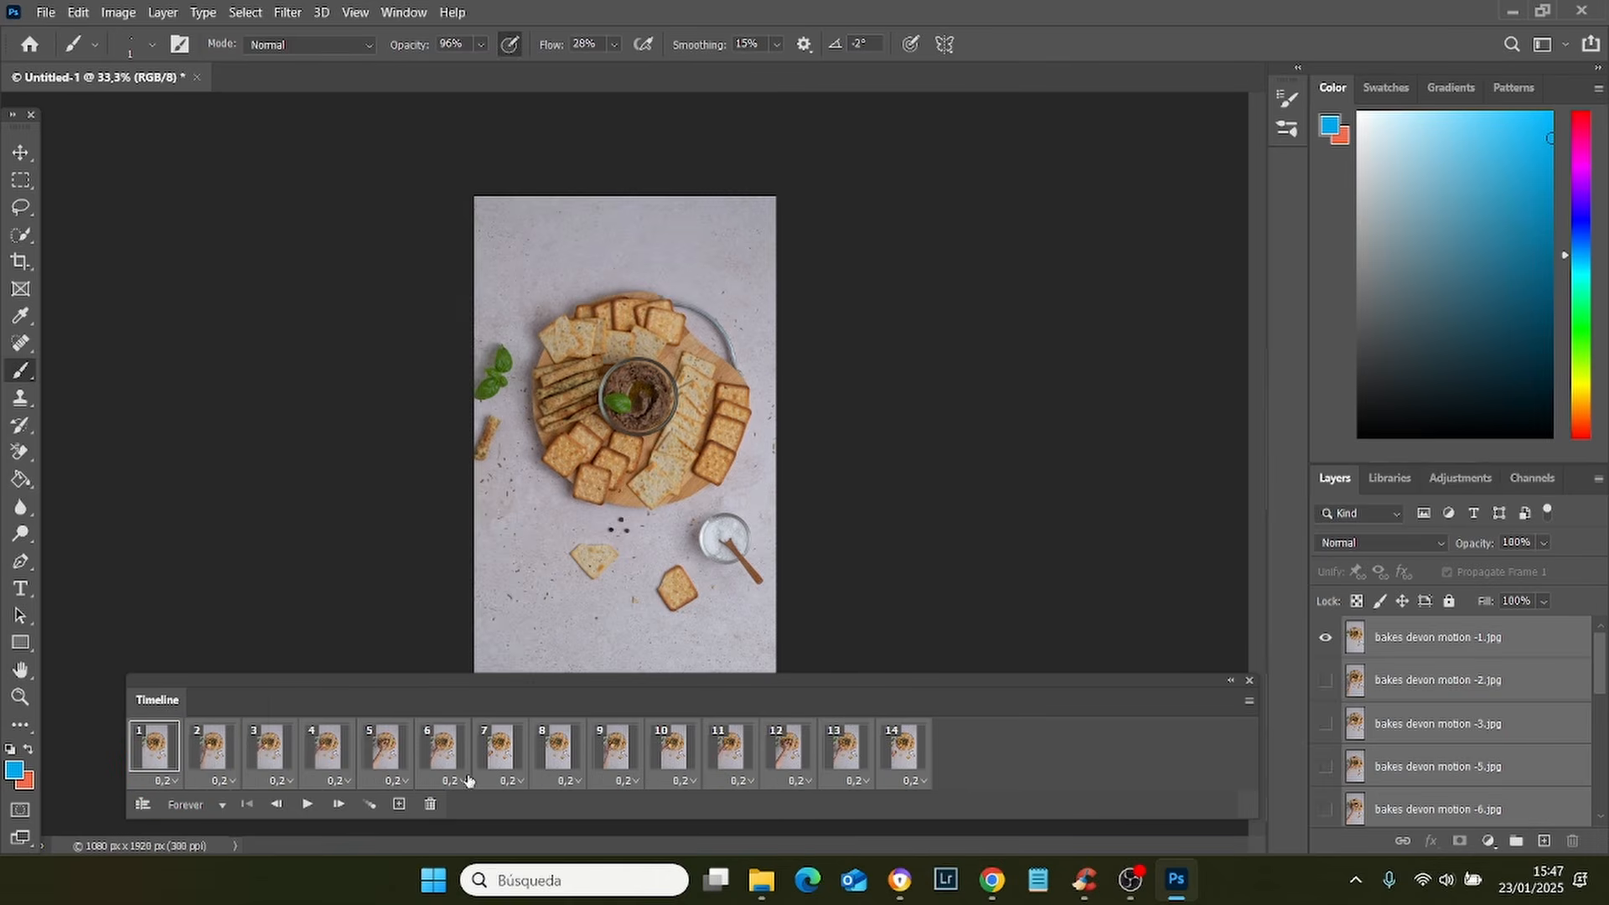
pyautogui.click(308, 803)
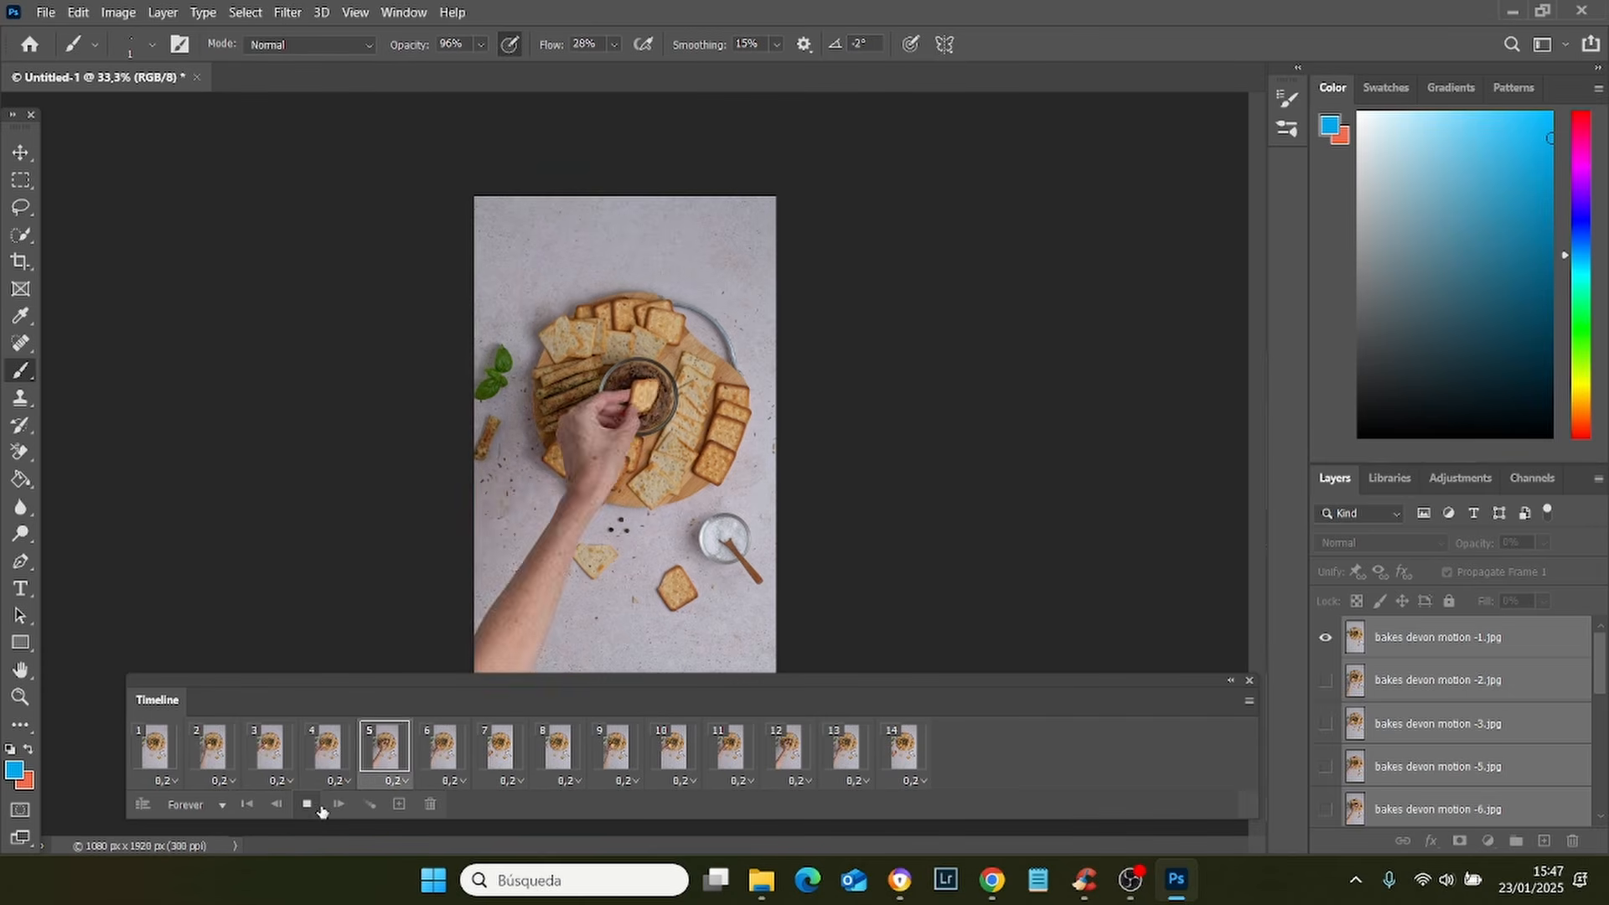
pyautogui.click(307, 806)
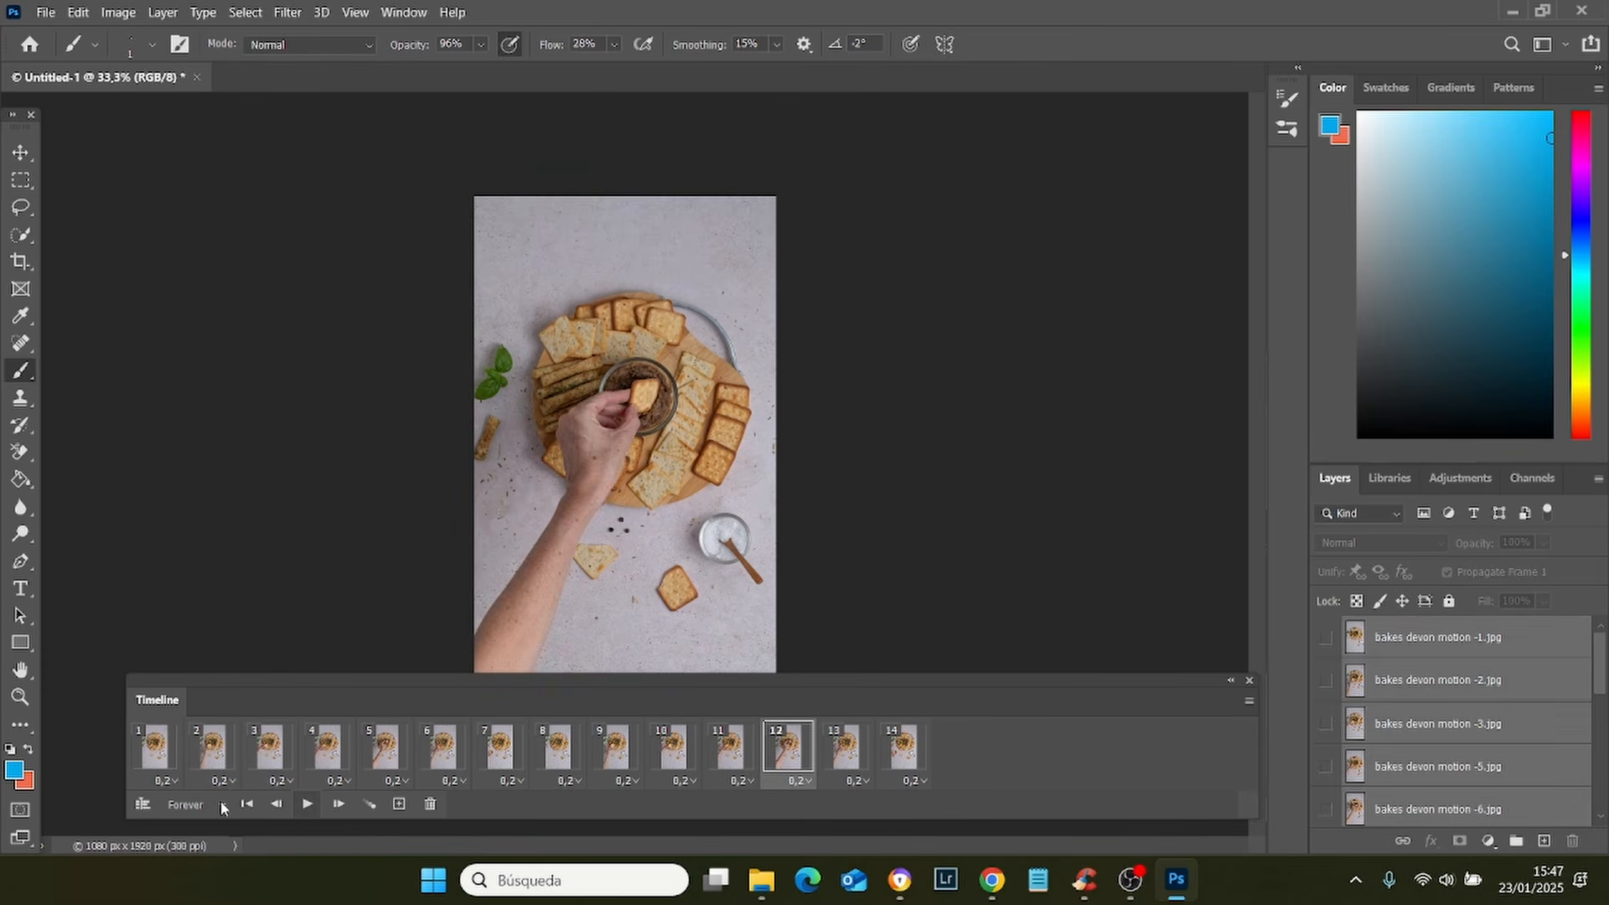
# Set only the first frame's delay to 0.5 seconds and preview the animation.
pyautogui.click(176, 781)
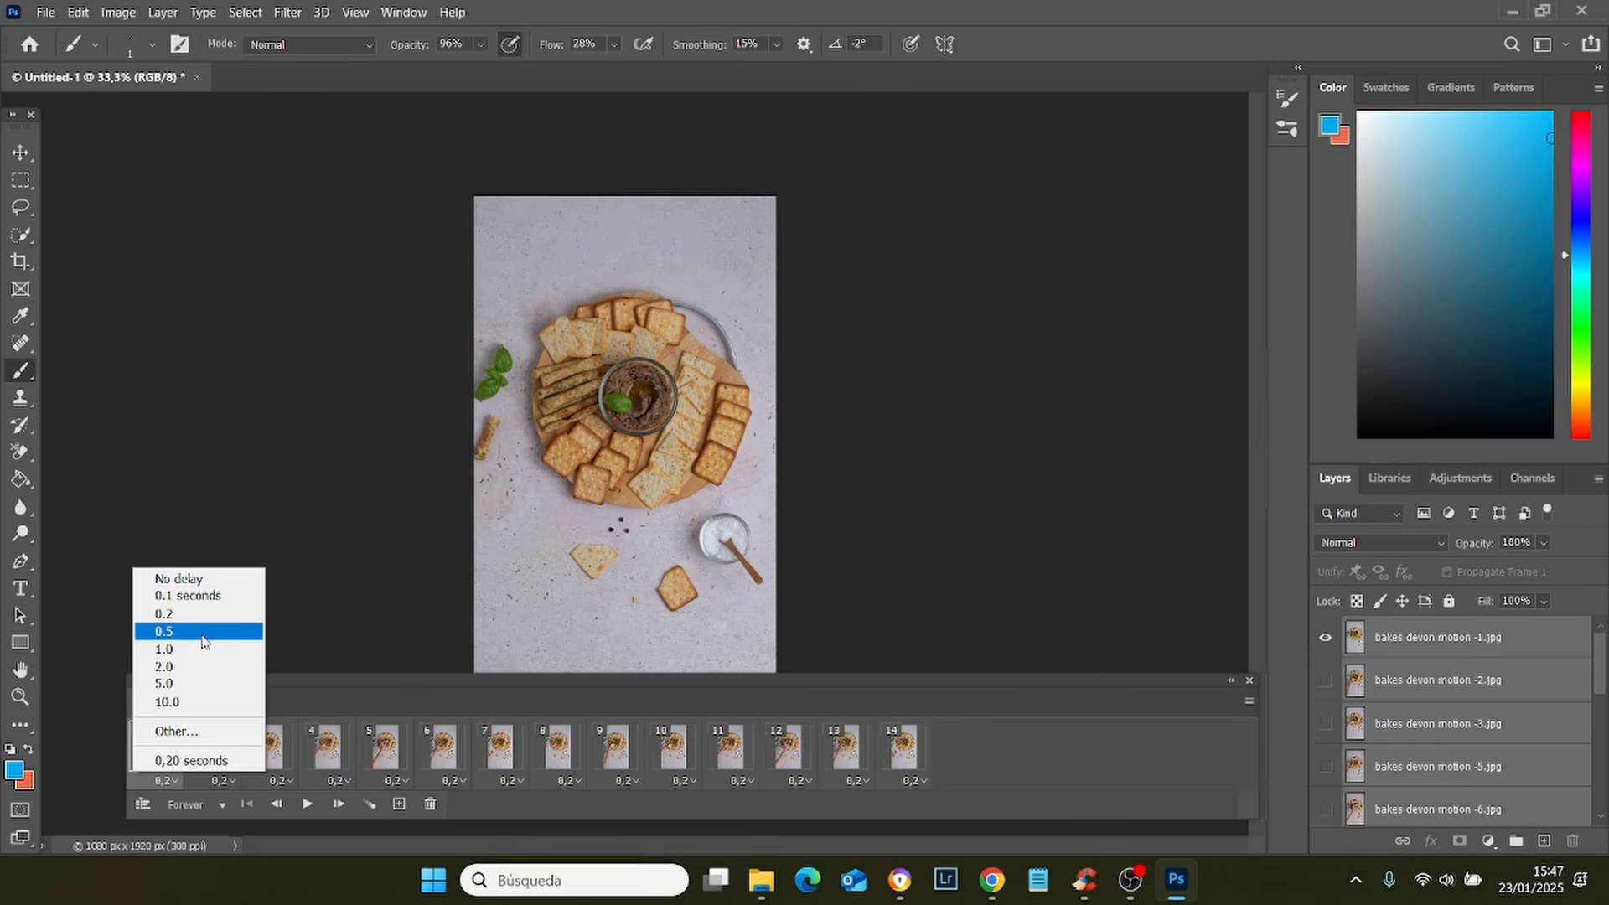
pyautogui.click(201, 634)
pyautogui.click(307, 808)
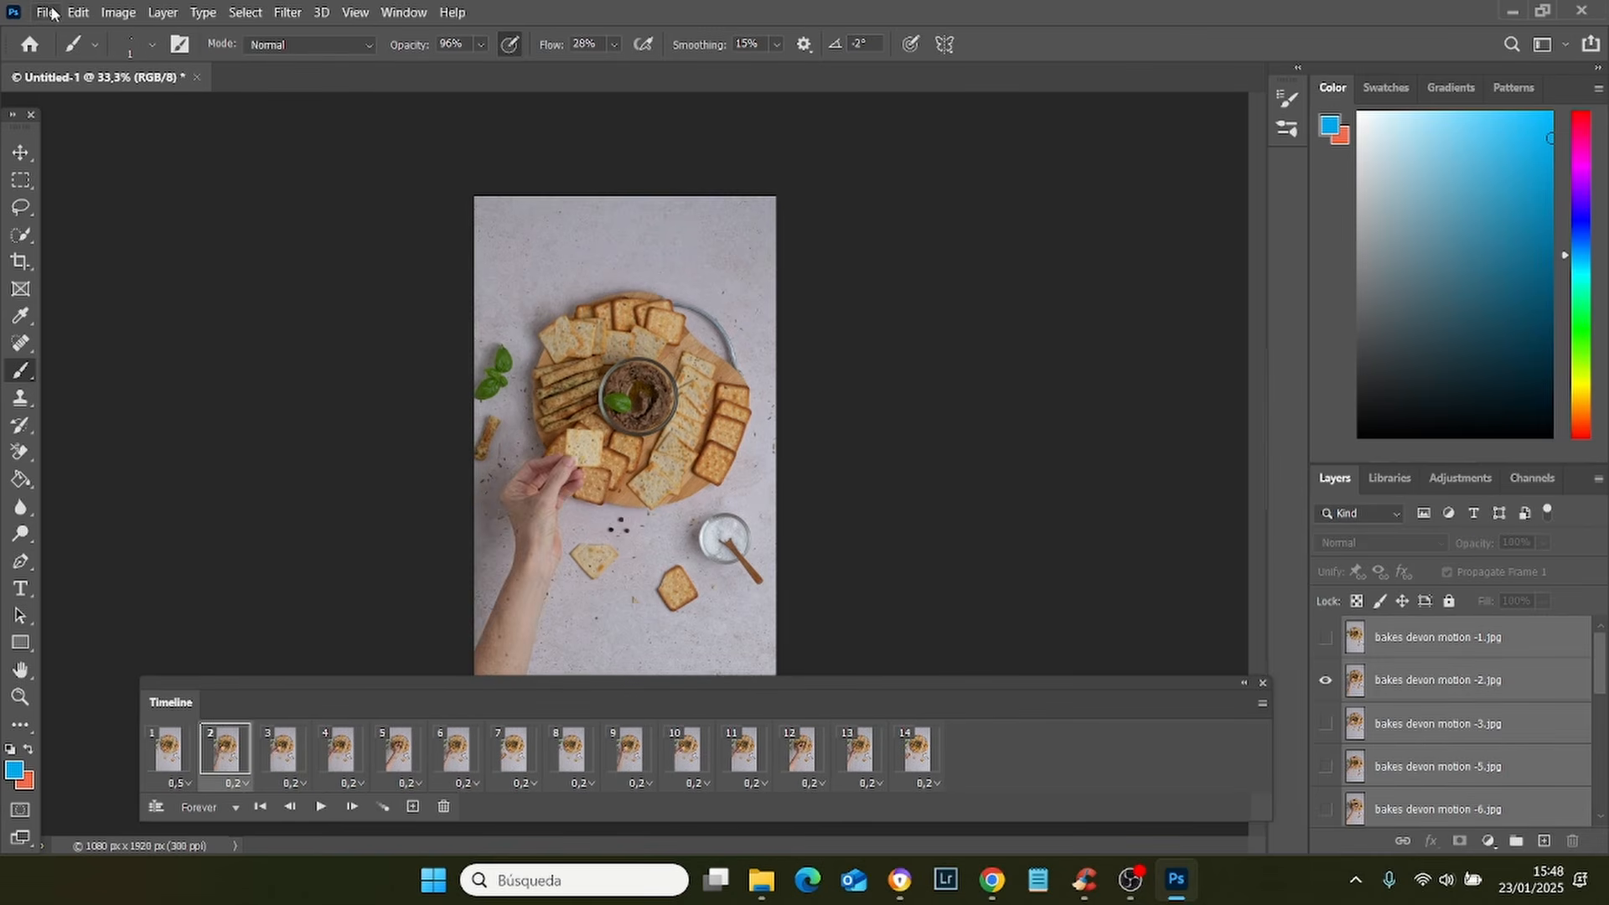
# Render the animation as an MP4 video named "stop motion crakers".
pyautogui.click(47, 12)
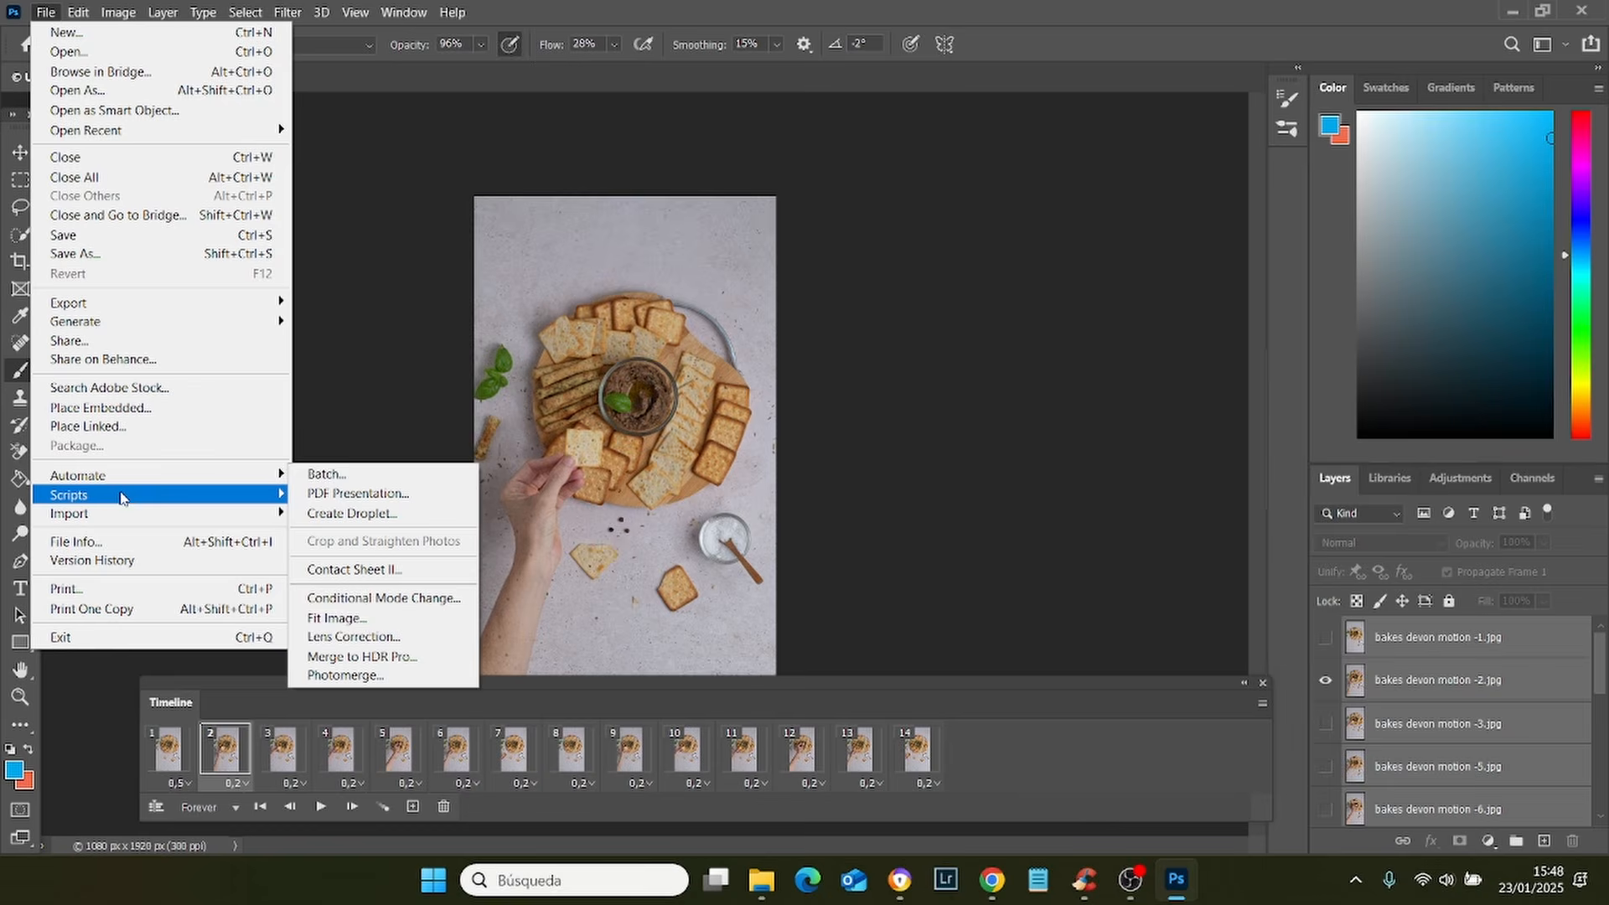
pyautogui.moveTo(118, 303)
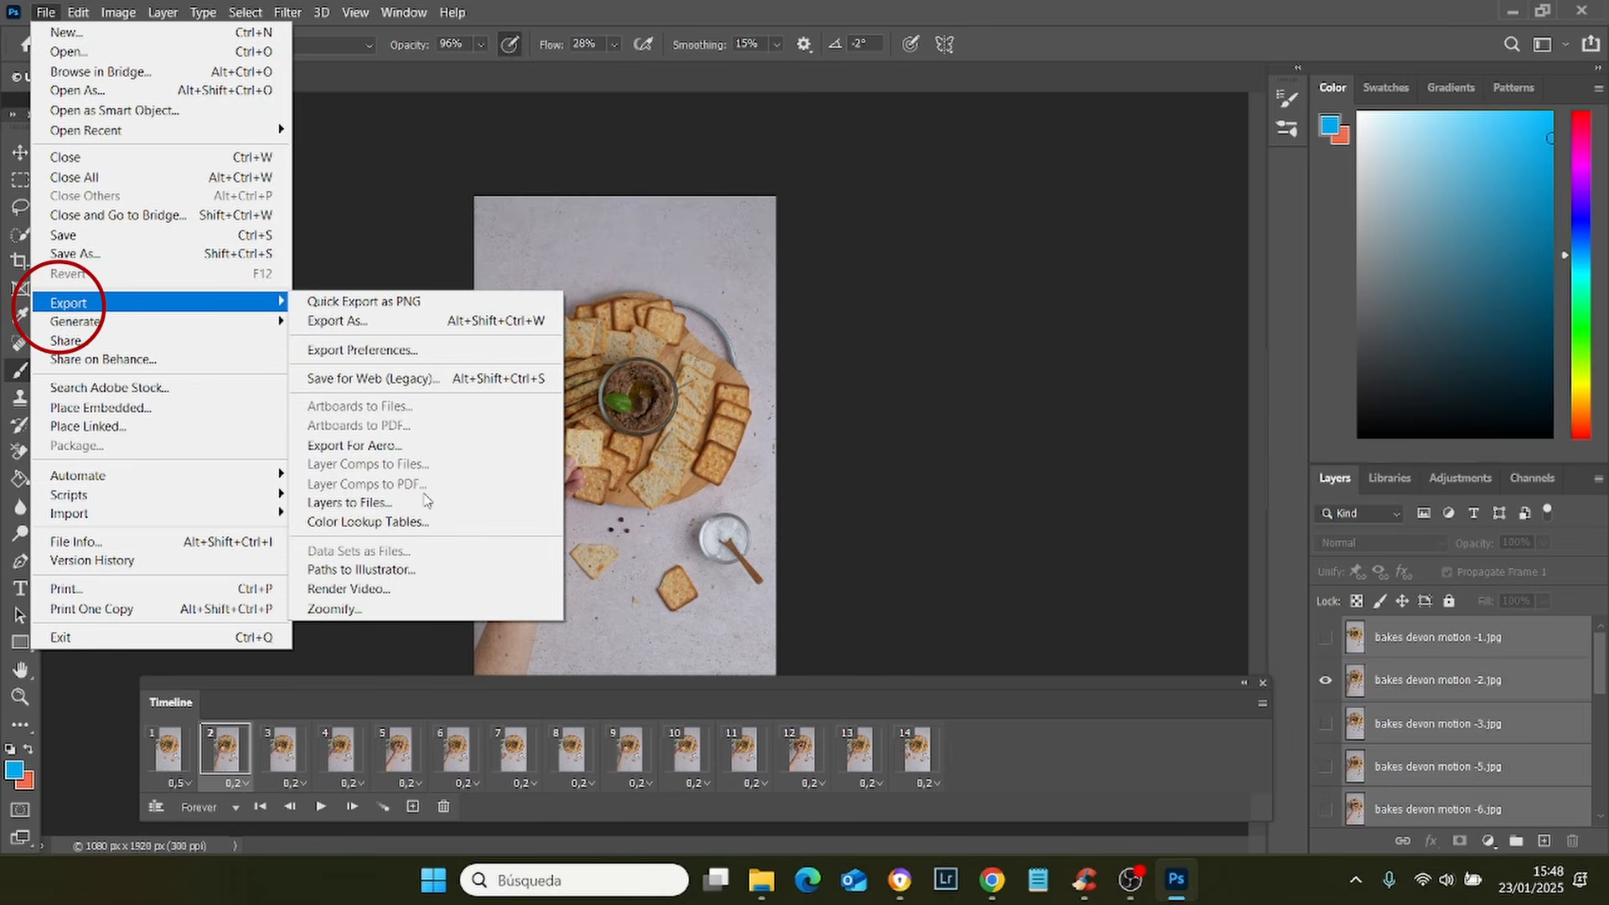
pyautogui.click(362, 590)
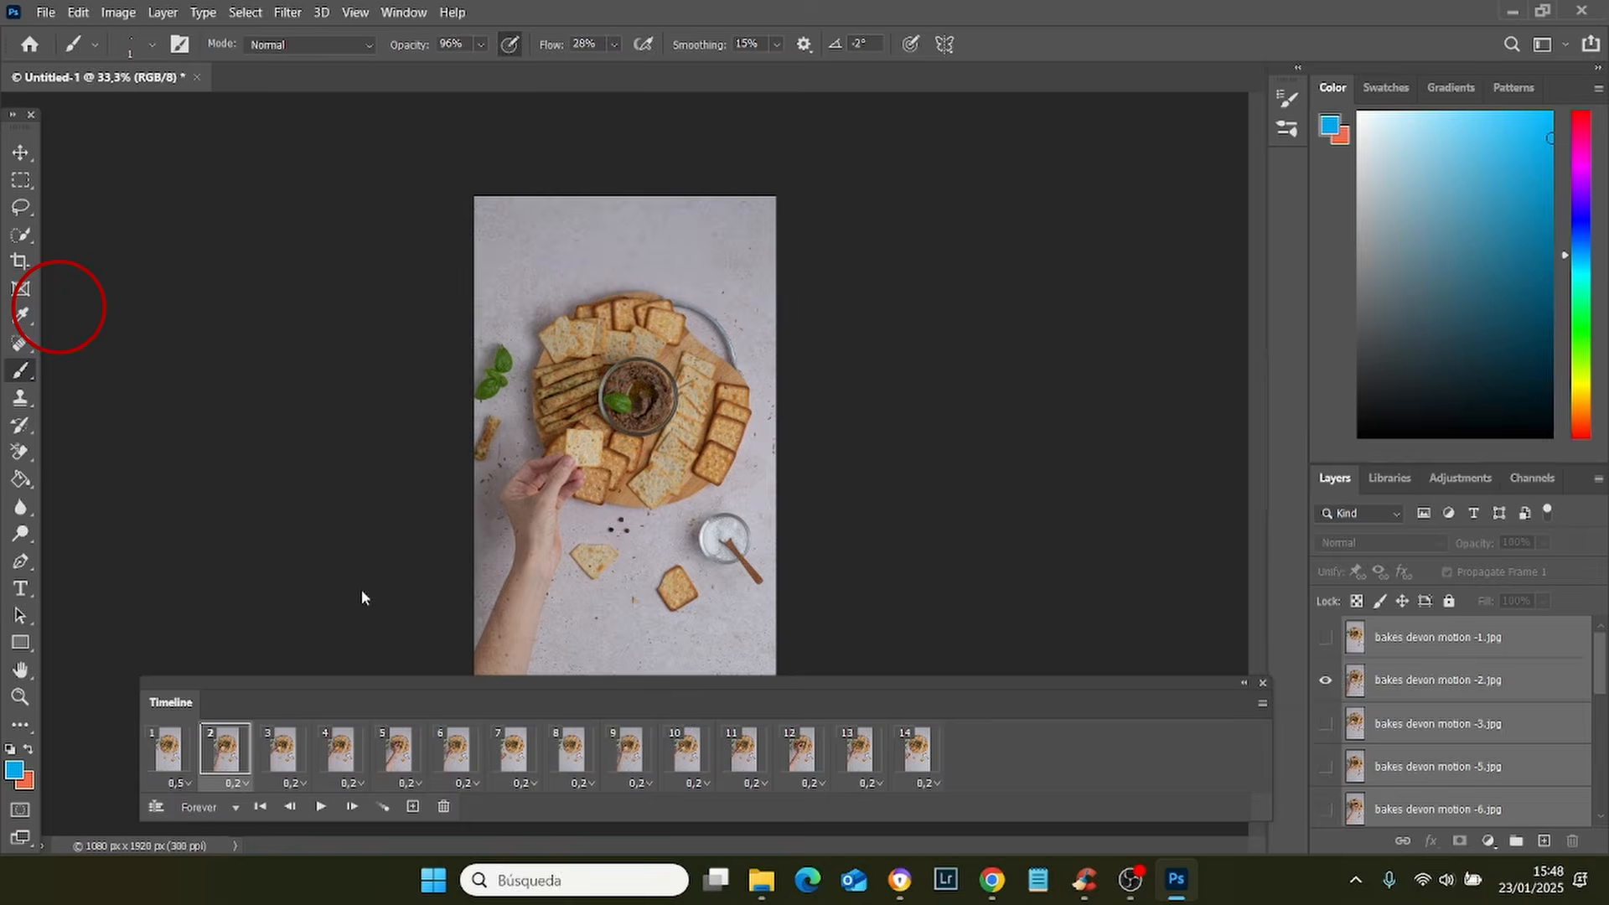
pyautogui.click(541, 164)
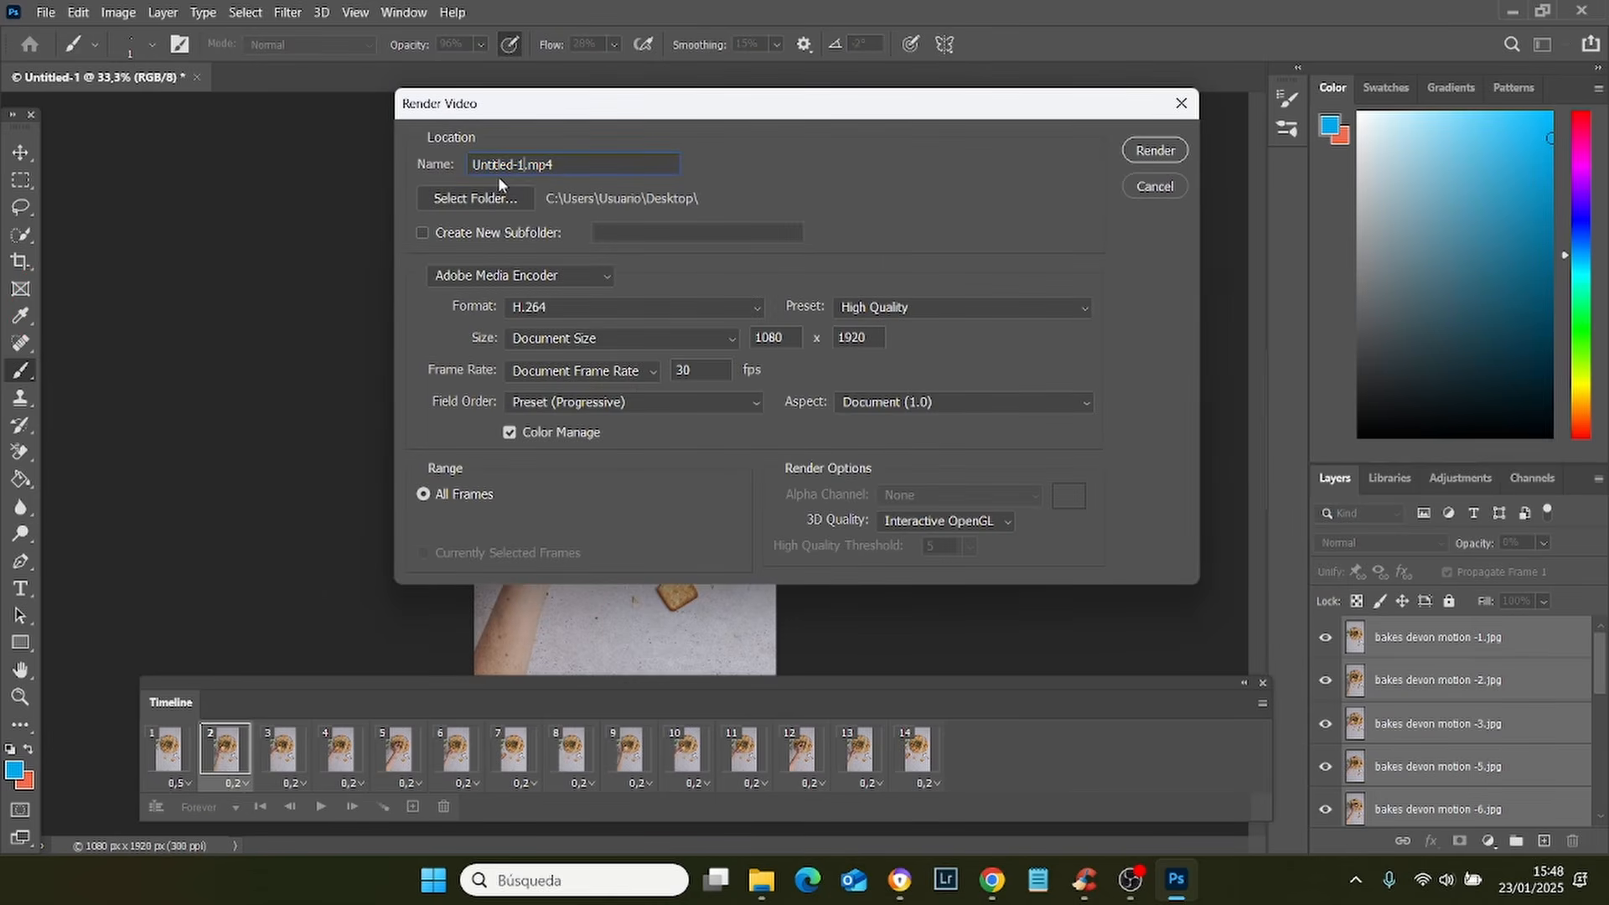
pyautogui.write('stop motion crakers')
pyautogui.click(1148, 155)
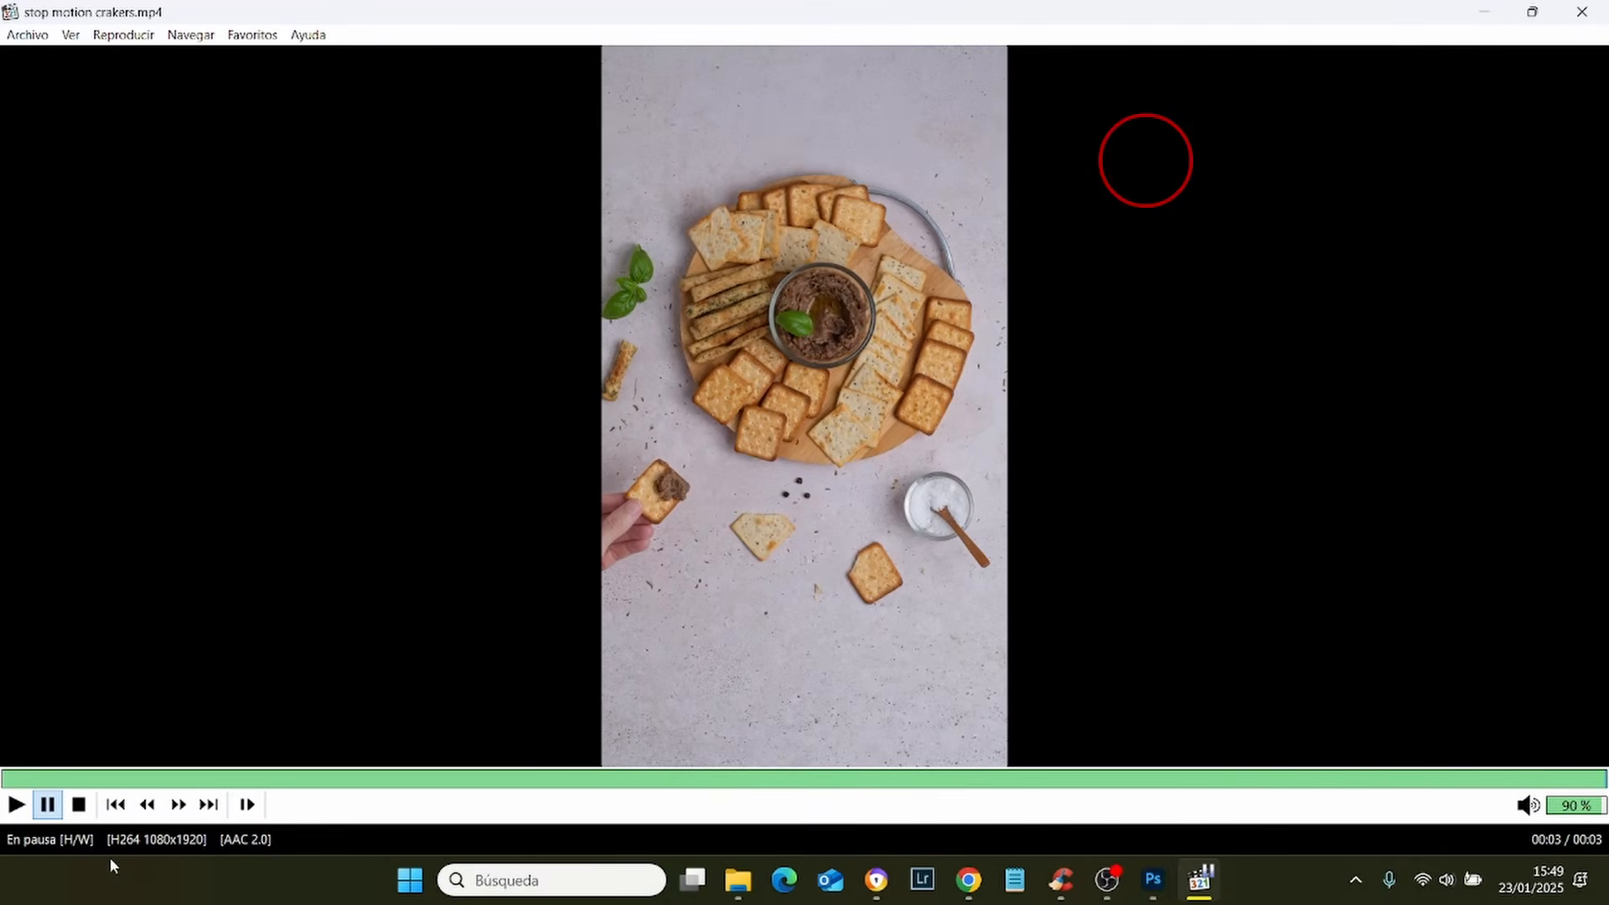